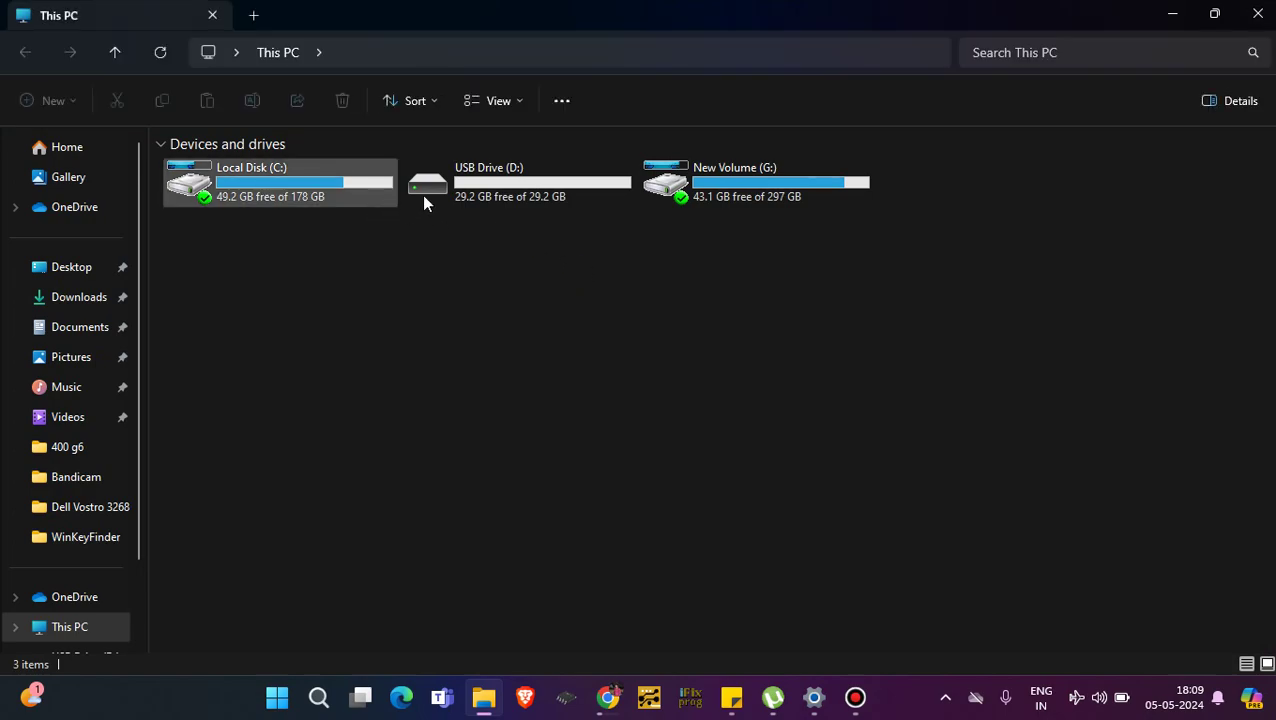
Go to New Volume (G:) > BASIC SOFTWARE > Act Kms and run windowskeyfinder.
{"action": "double_click", "coordinate": [676, 194]}
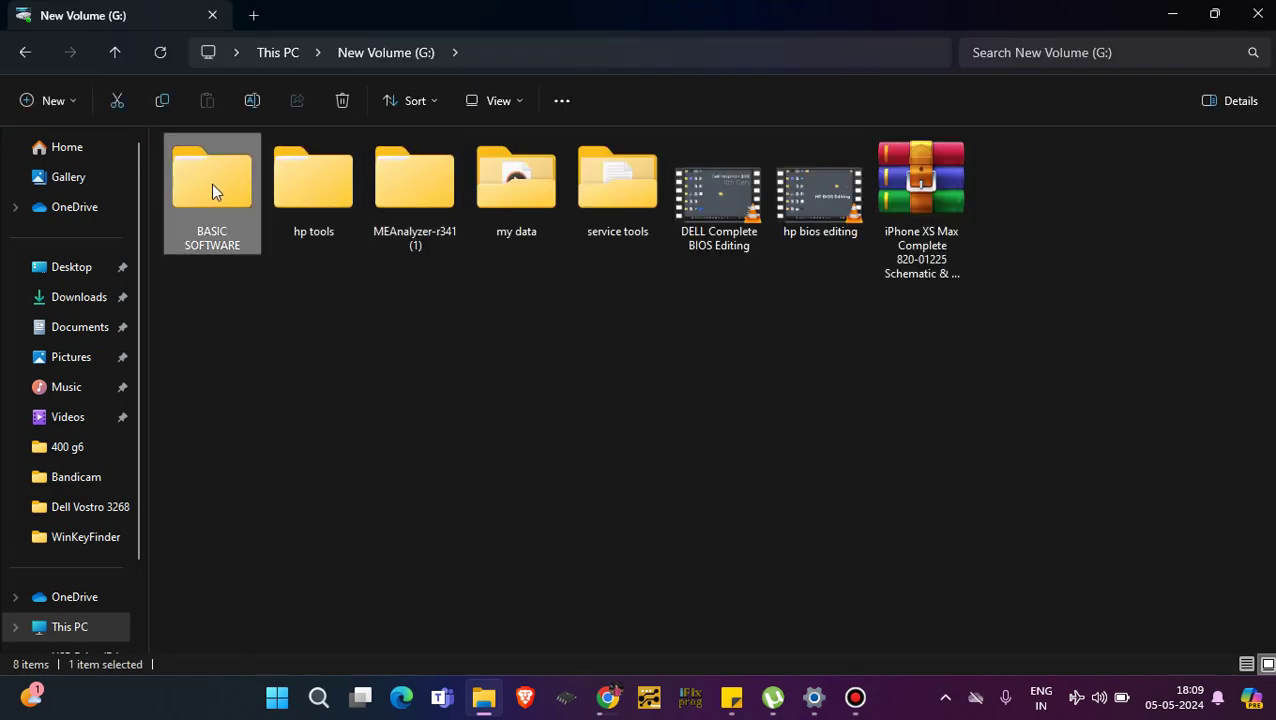
{"action": "double_click", "coordinate": [211, 185]}
{"action": "double_click", "coordinate": [211, 185]}
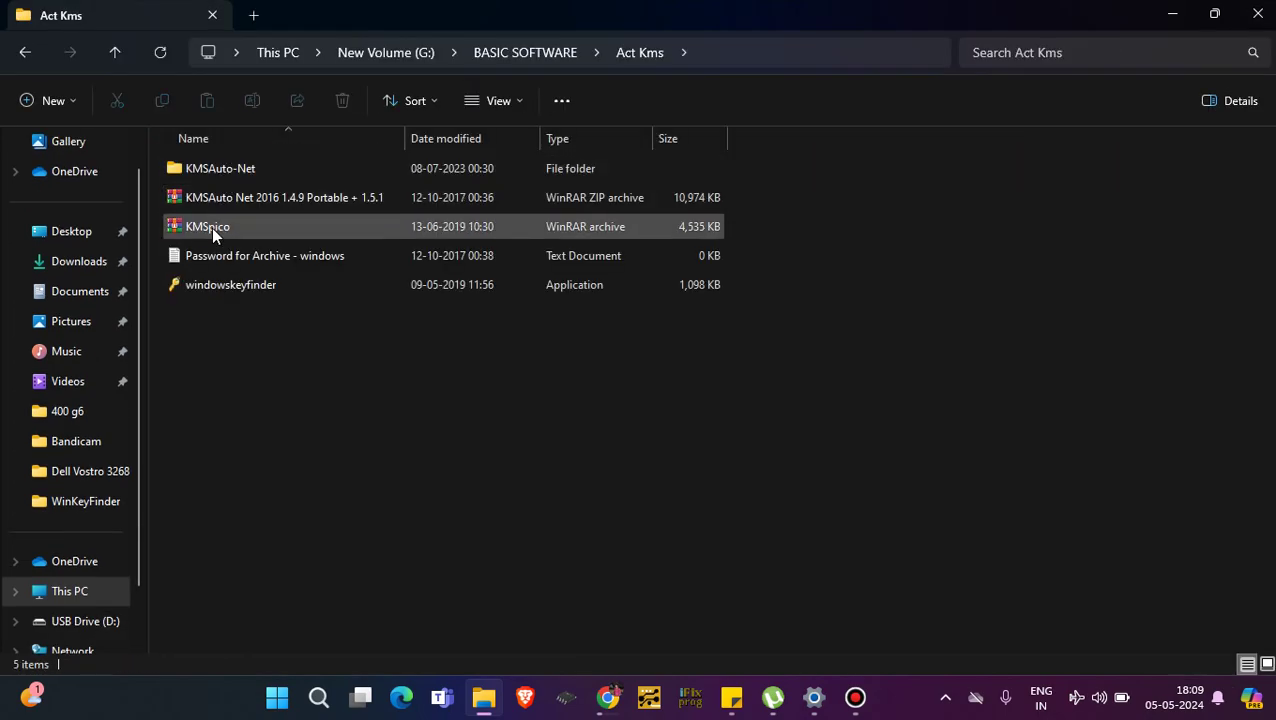
{"action": "double_click", "coordinate": [207, 284]}
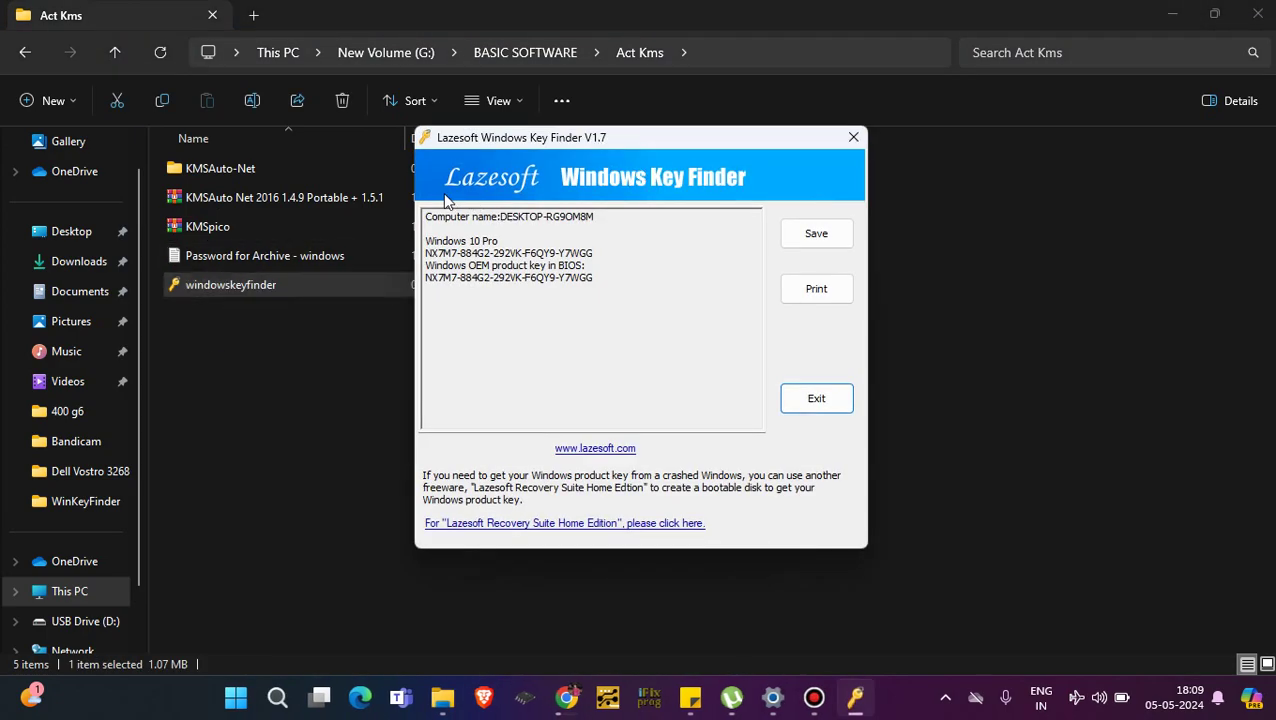
Highlight the BIOS OEM product key in Key Finder, then close it and minimize Explorer.
{"action": "left_click_drag", "start_coordinate": [621, 143], "coordinate": [793, 184]}
{"action": "left_click_drag", "start_coordinate": [599, 318], "coordinate": [801, 313]}
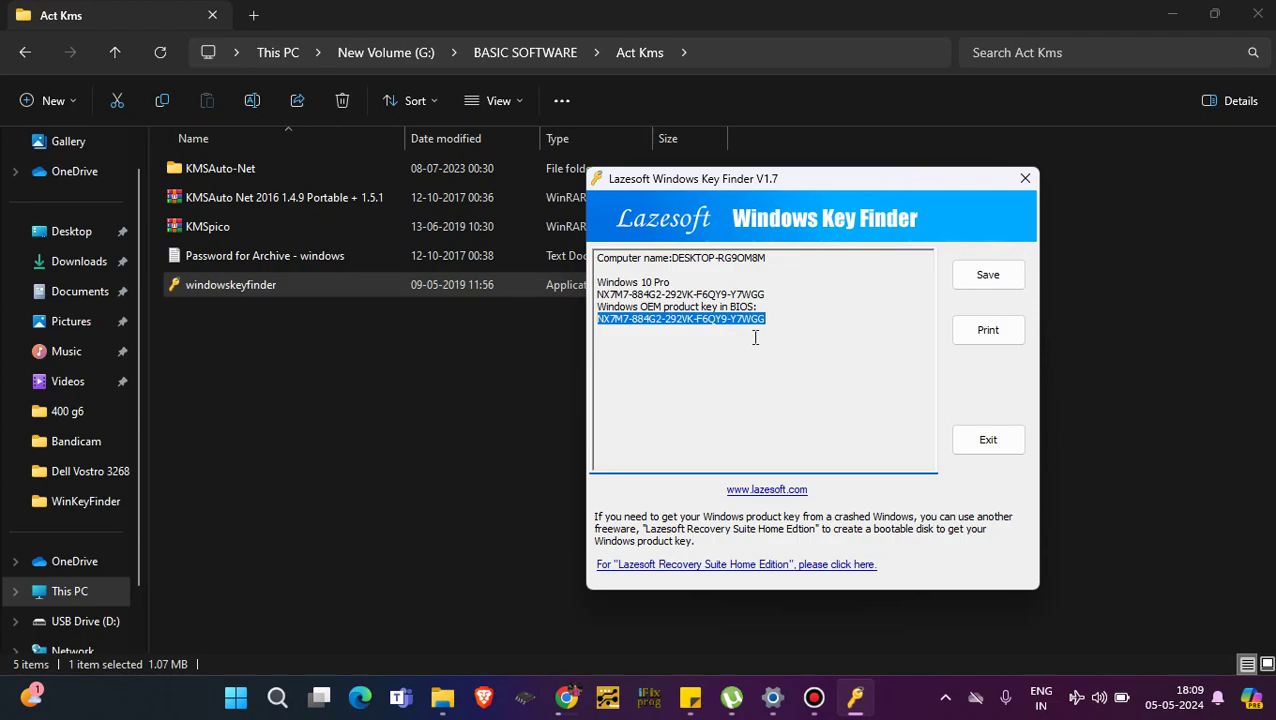
{"action": "left_click", "coordinate": [1019, 178]}
{"action": "left_click", "coordinate": [1167, 13]}
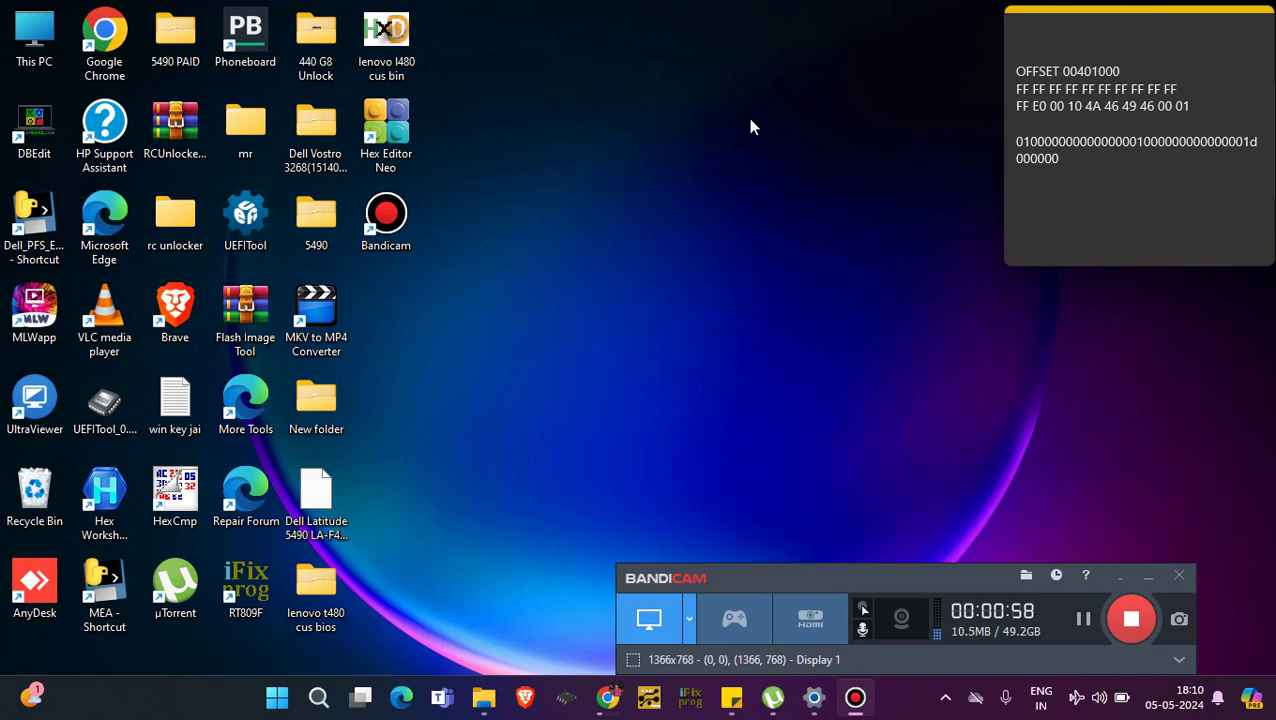
Check the rc unlocker folder, close it, and open the lenovo l480 cus bin dump.
{"action": "double_click", "coordinate": [188, 224]}
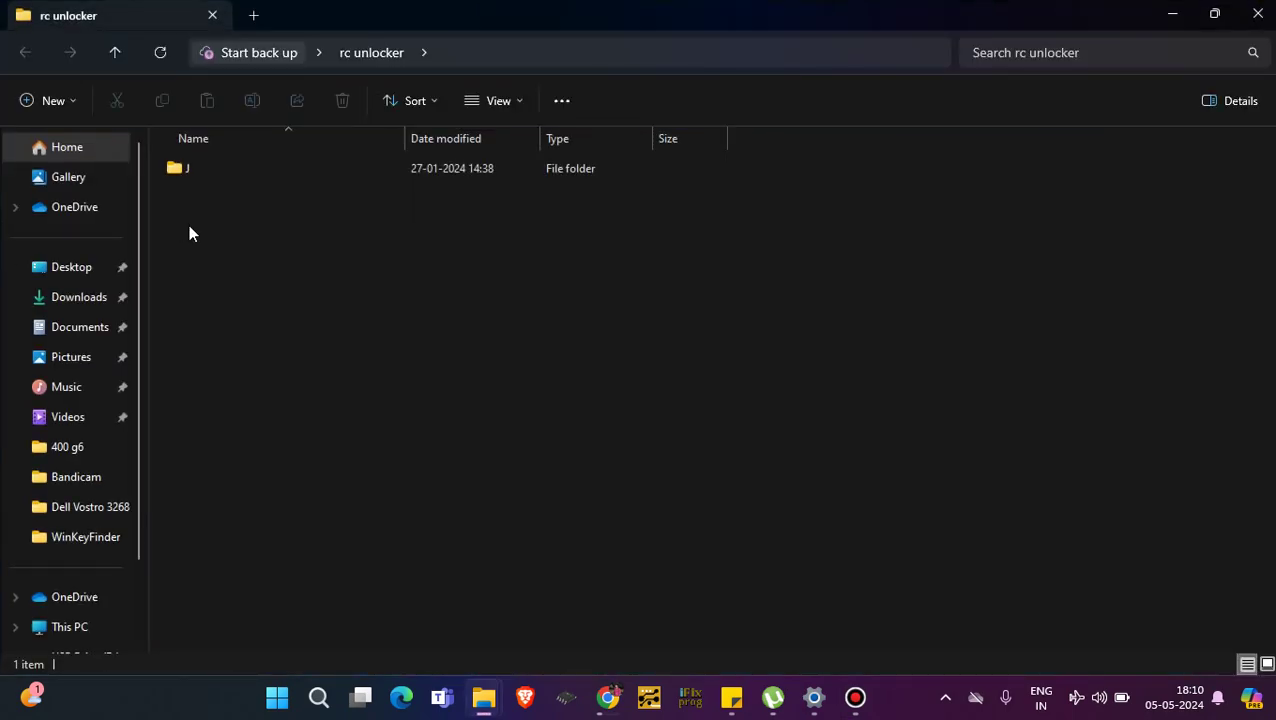
{"action": "left_click", "coordinate": [1255, 14]}
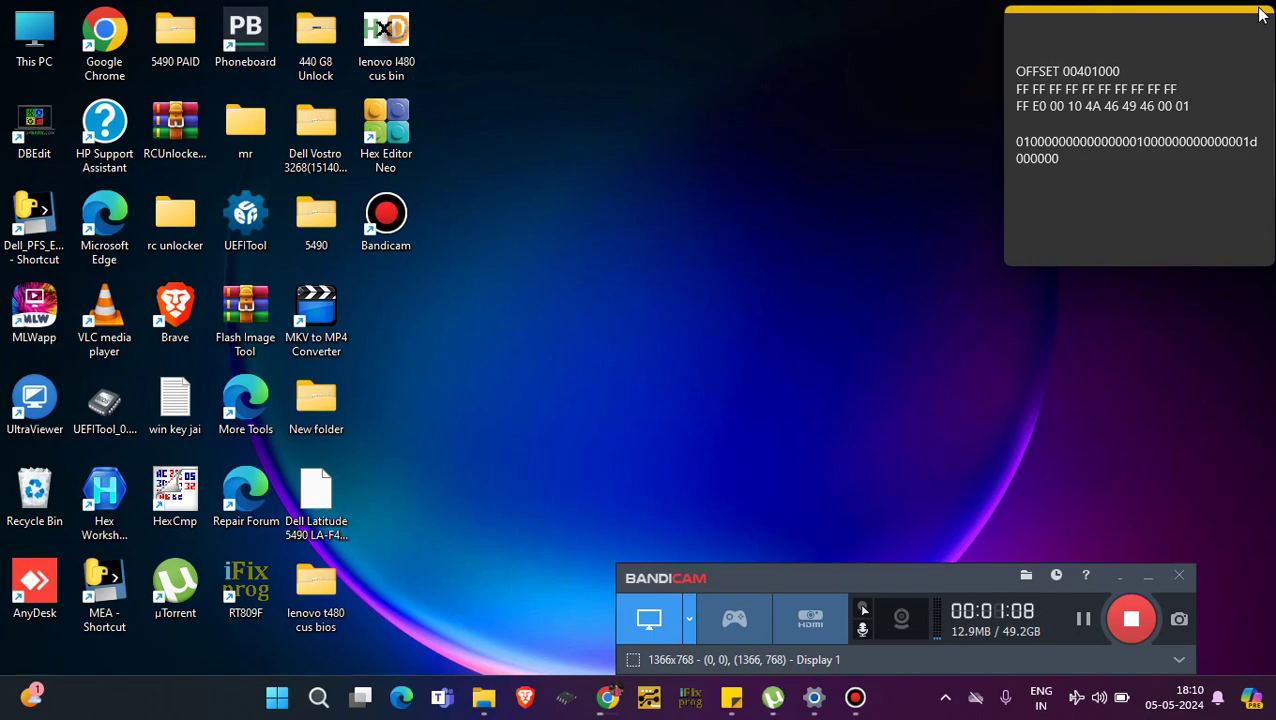
{"action": "double_click", "coordinate": [386, 40]}
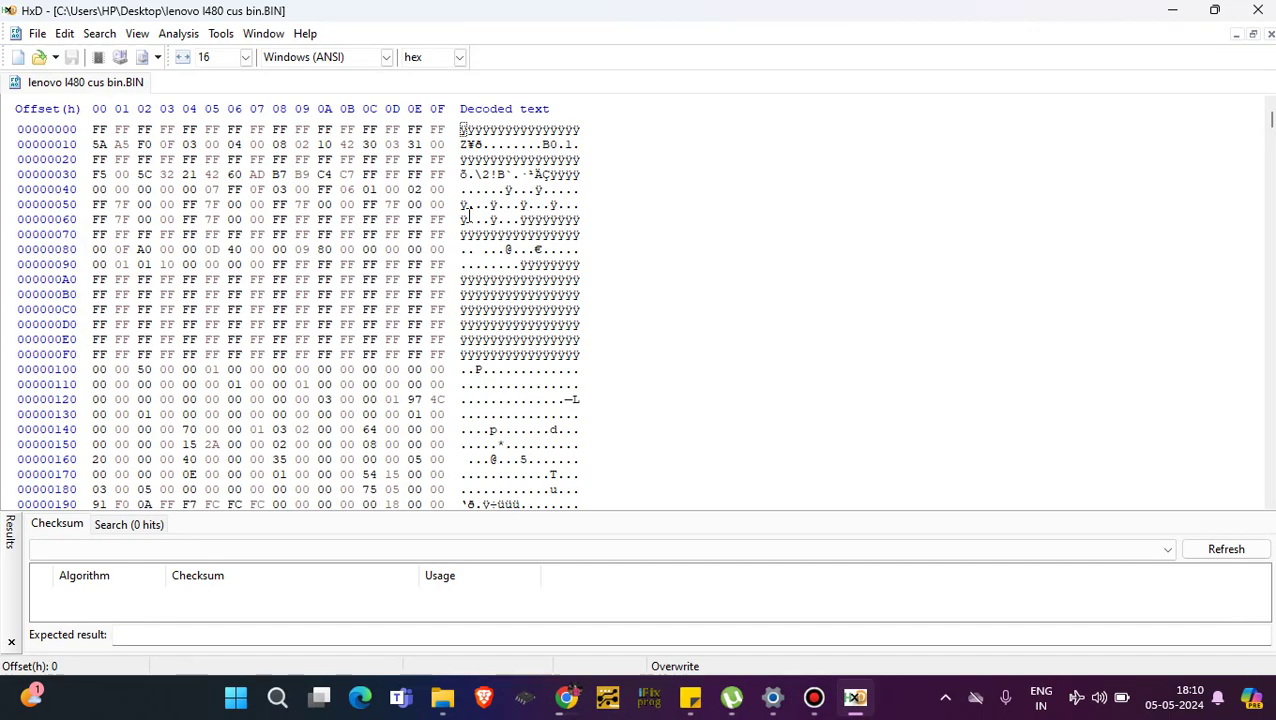
Open HxD's Find dialog set to search Hex-values.
{"action": "key", "text": "ctrl+f"}
{"action": "left_click", "coordinate": [550, 243]}
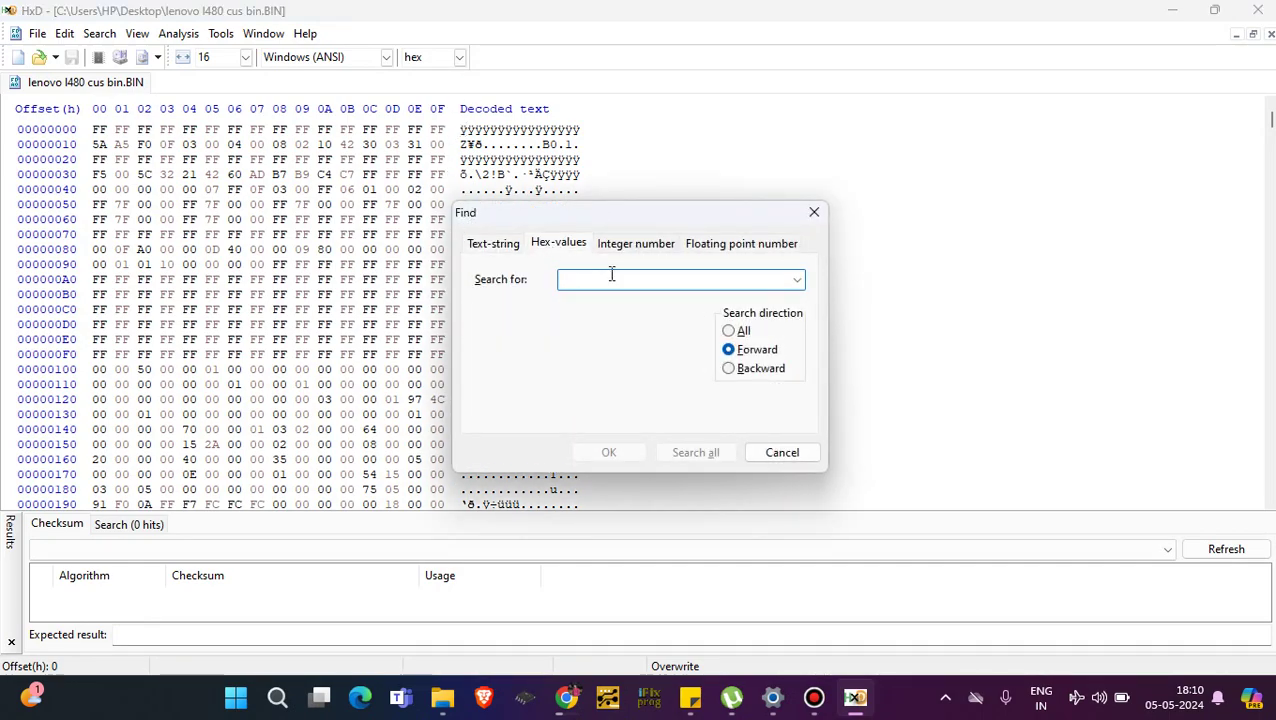
{"action": "left_click", "coordinate": [797, 280]}
{"action": "left_click", "coordinate": [797, 282]}
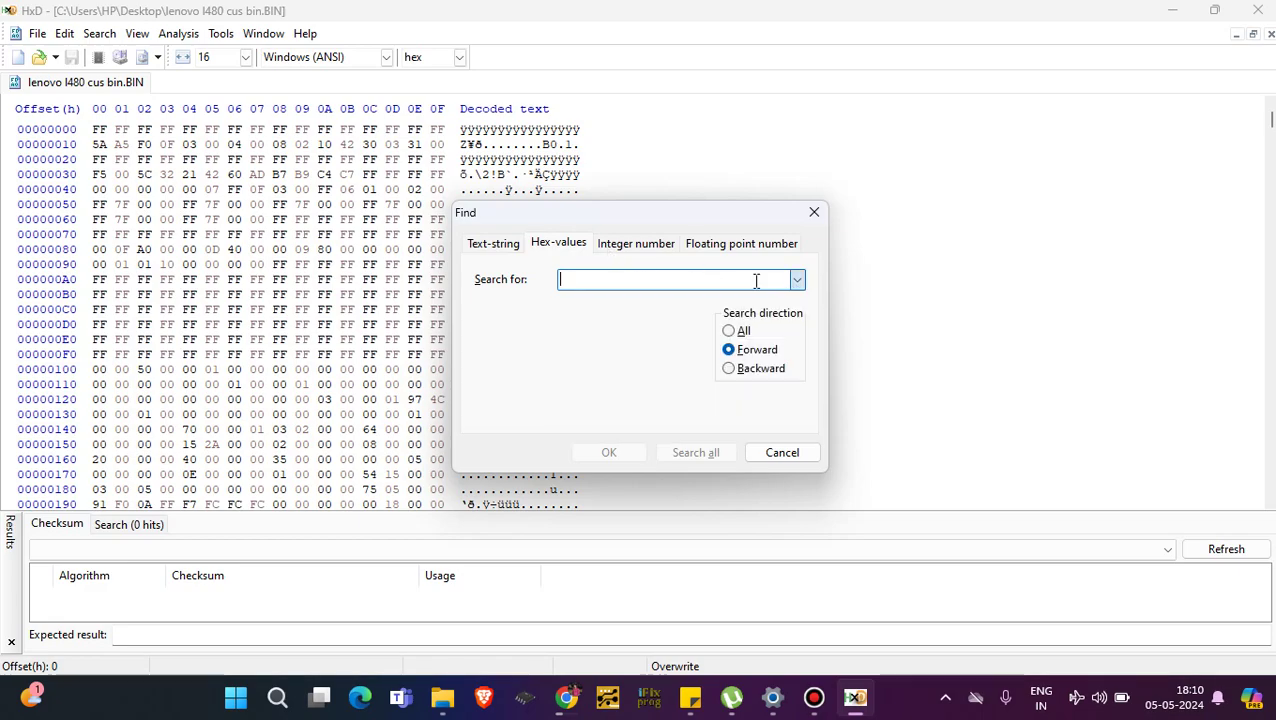
Search for the sticky note's hex marker and select the product key text after it.
{"action": "mouse_move", "coordinate": [690, 698]}
{"action": "left_click", "coordinate": [584, 604]}
{"action": "left_click_drag", "start_coordinate": [1060, 158], "coordinate": [1007, 141]}
{"action": "left_click", "coordinate": [689, 279]}
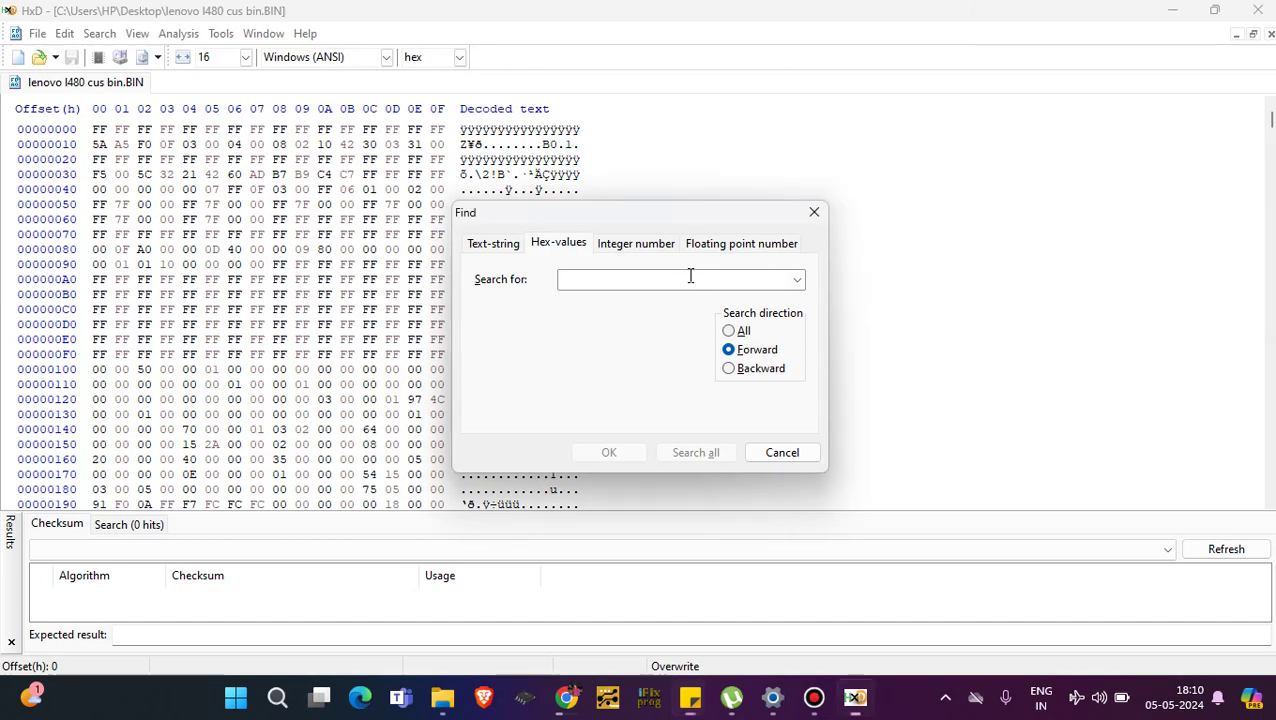
{"action": "key", "text": "ctrl+v"}
{"action": "left_click", "coordinate": [609, 453]}
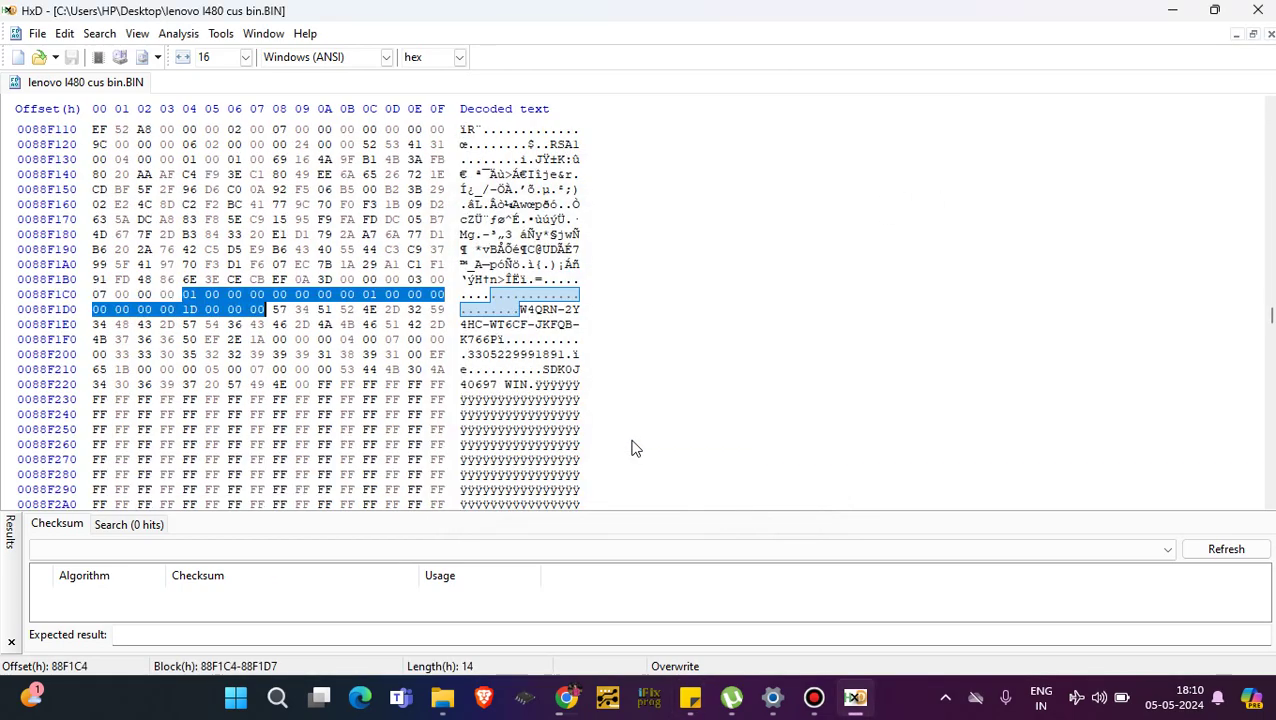
{"action": "left_click_drag", "start_coordinate": [520, 310], "coordinate": [500, 340]}
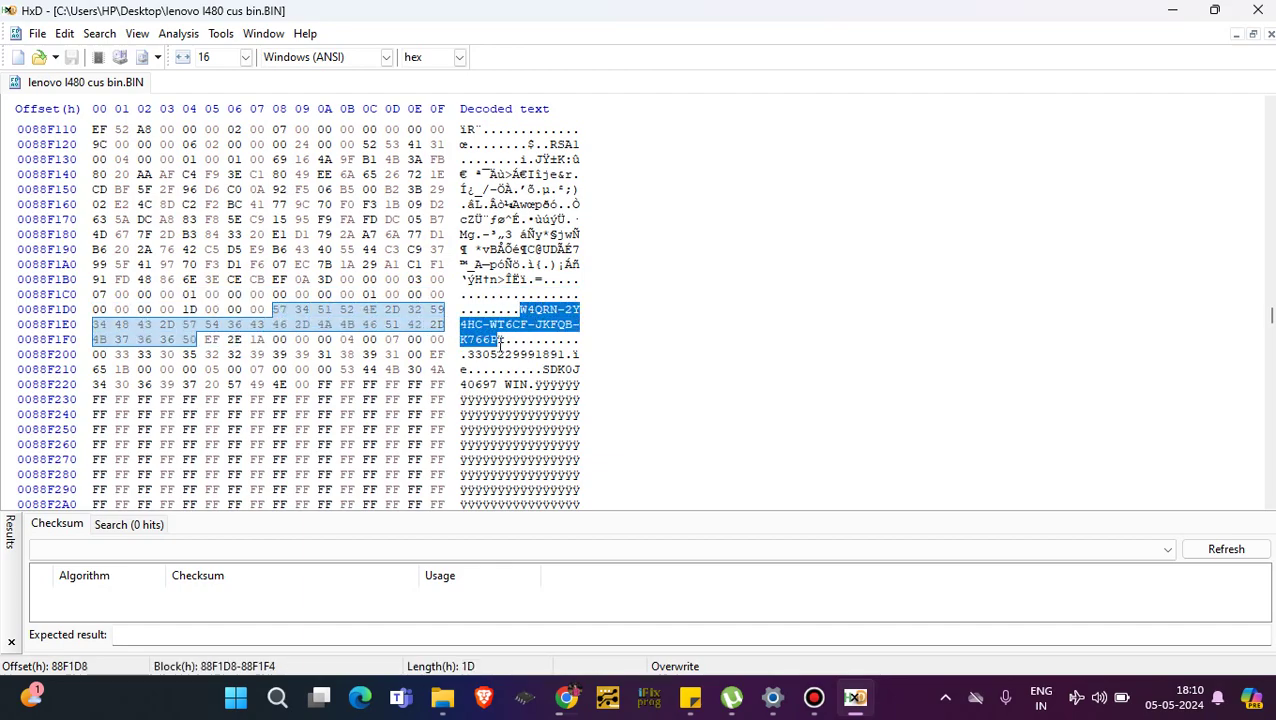
Close HxD and open the Dell Vostro 3268 BIOS BIN dump from its folder.
{"action": "left_click", "coordinate": [1257, 10]}
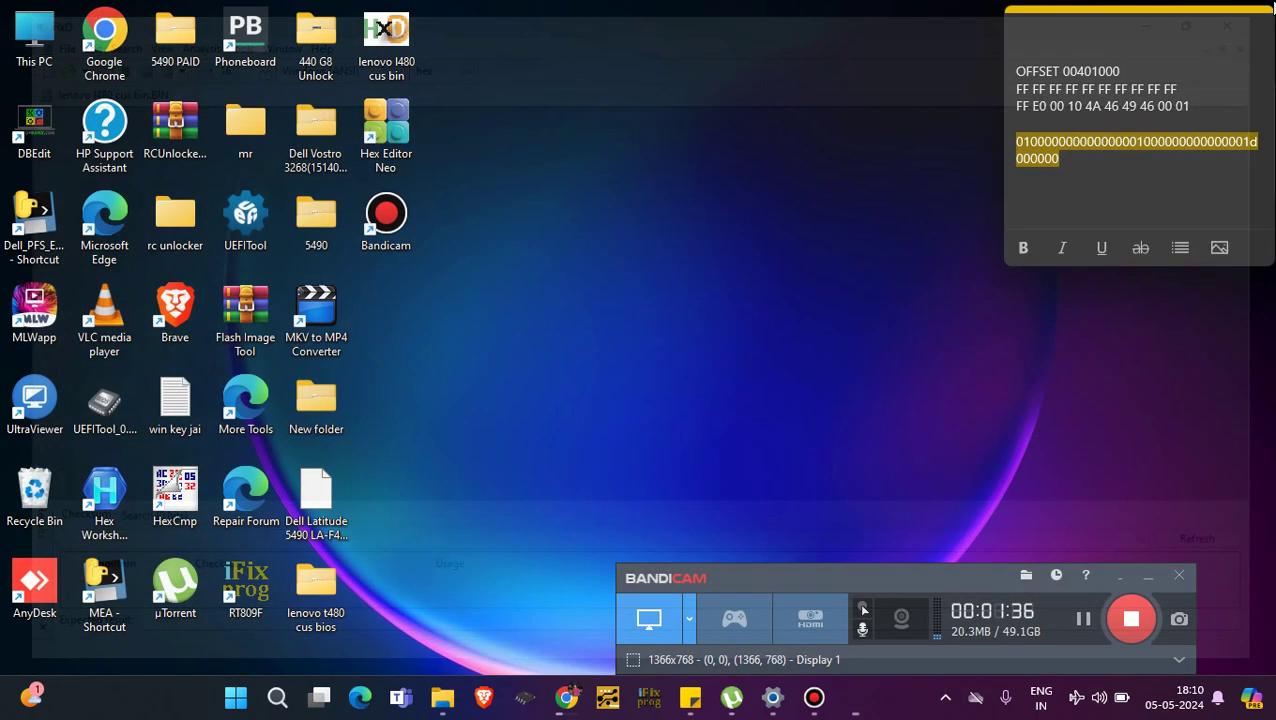
{"action": "left_click", "coordinate": [310, 152]}
{"action": "double_click", "coordinate": [310, 152]}
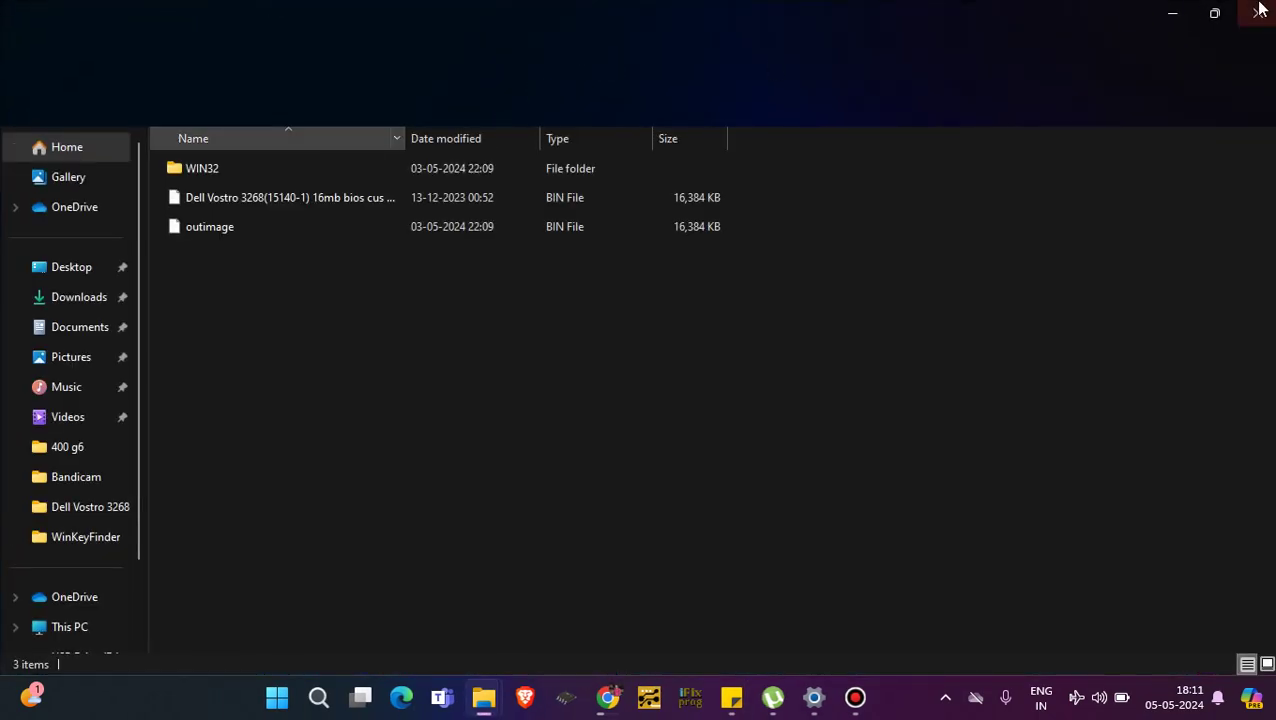
{"action": "left_click", "coordinate": [1258, 10]}
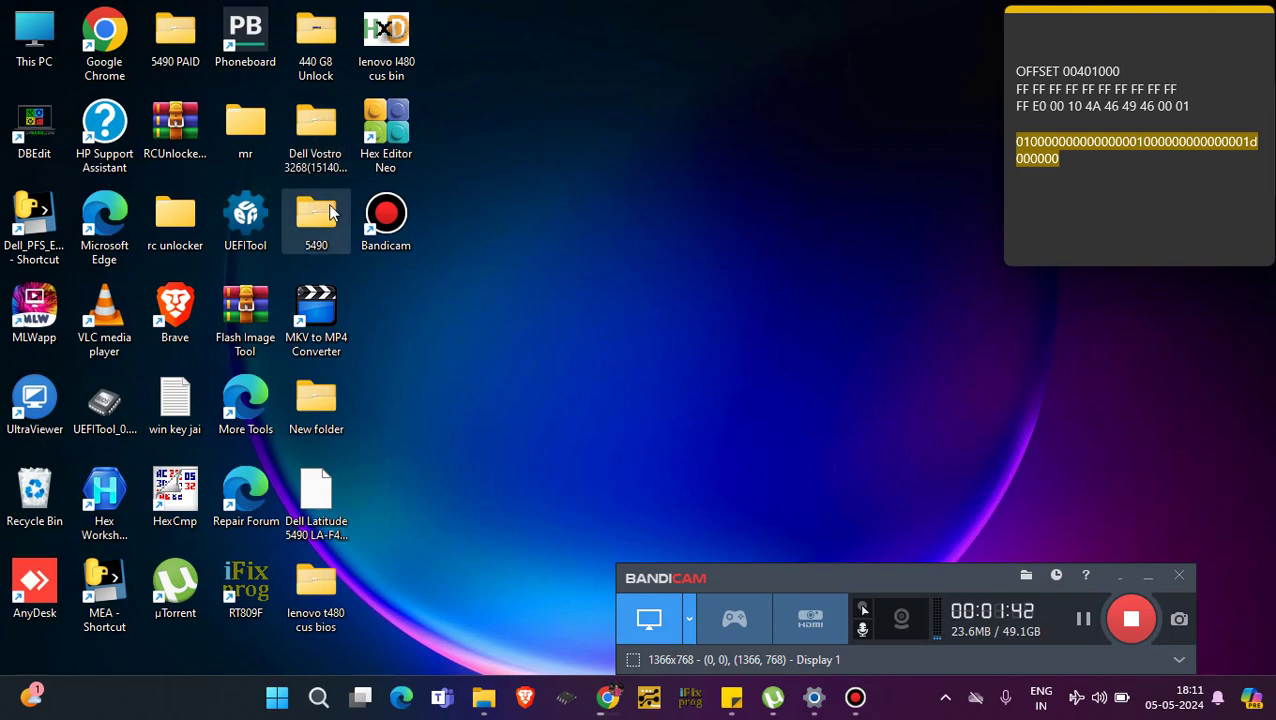
{"action": "double_click", "coordinate": [314, 152]}
{"action": "left_click", "coordinate": [251, 203]}
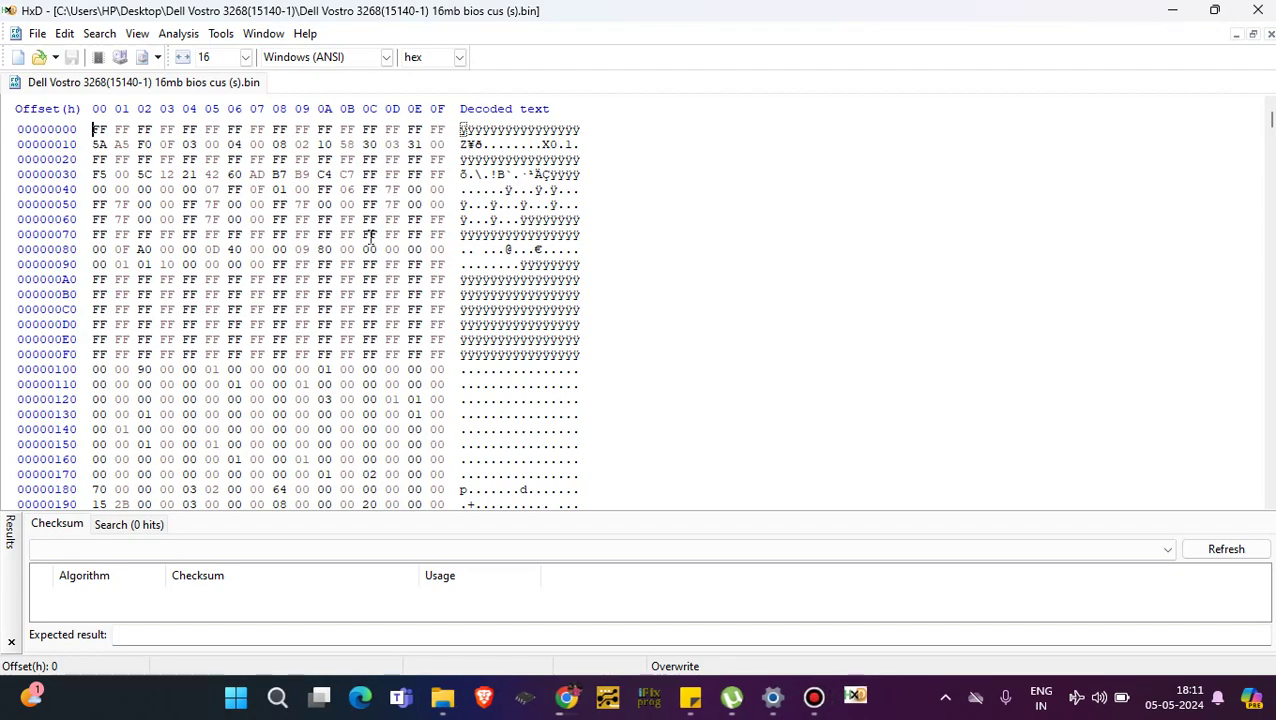
Find the pasted hex marker as Hex-values, select the key after it, and close HxD.
{"action": "key", "text": "ctrl+f"}
{"action": "key", "text": "ctrl+v"}
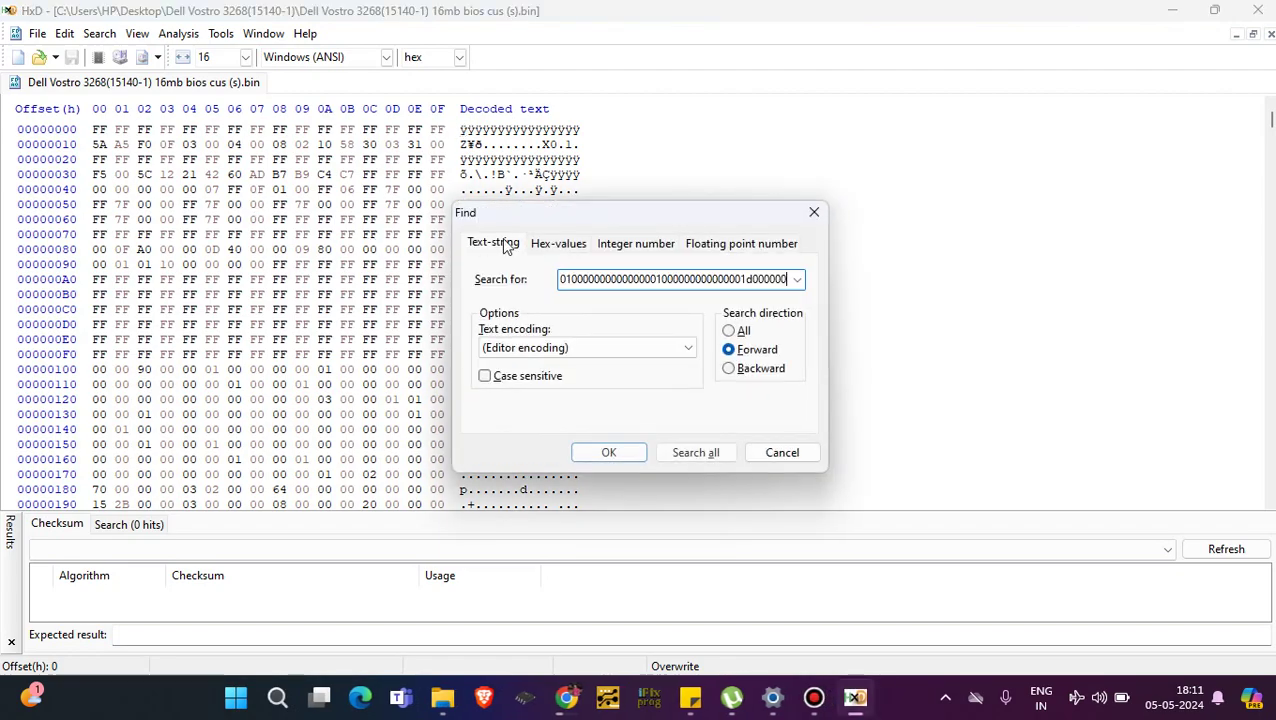
{"action": "left_click", "coordinate": [558, 243]}
{"action": "left_click", "coordinate": [623, 452]}
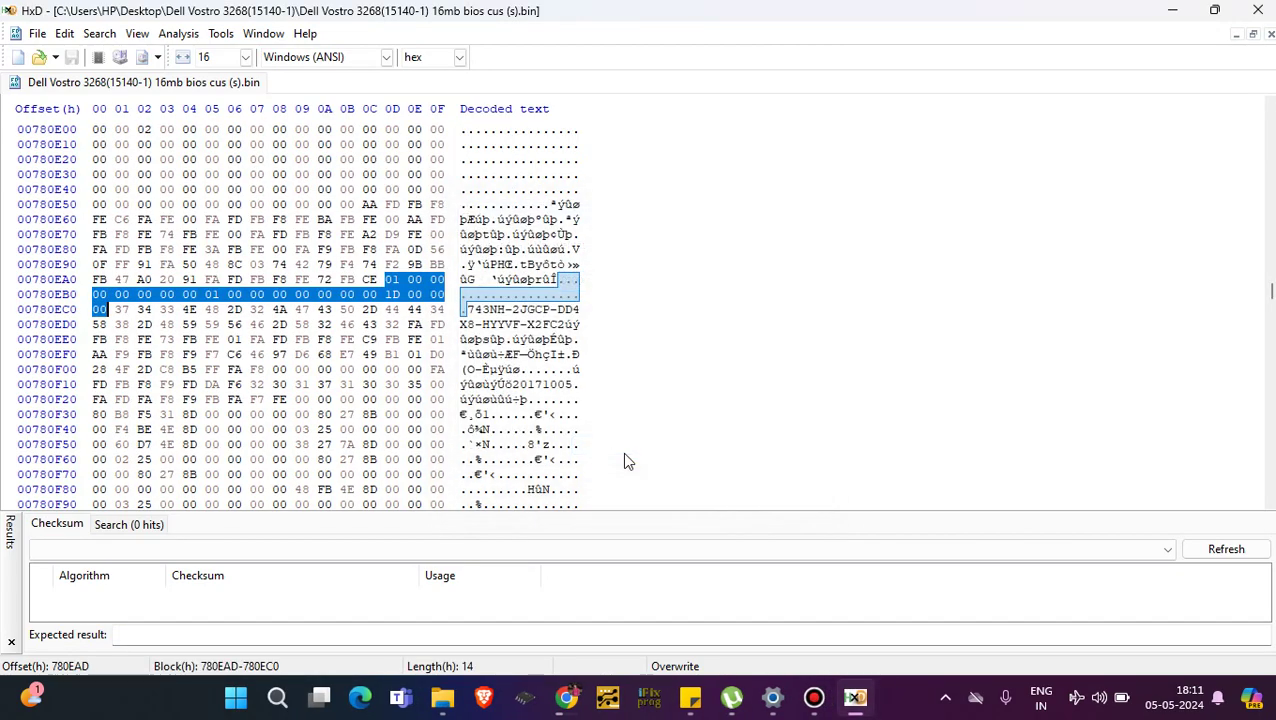
{"action": "mouse_move", "coordinate": [467, 307]}
{"action": "left_mouse_down"}
{"action": "mouse_move", "coordinate": [555, 310]}
{"action": "mouse_move", "coordinate": [593, 333]}
{"action": "mouse_move", "coordinate": [467, 311]}
{"action": "left_mouse_up"}
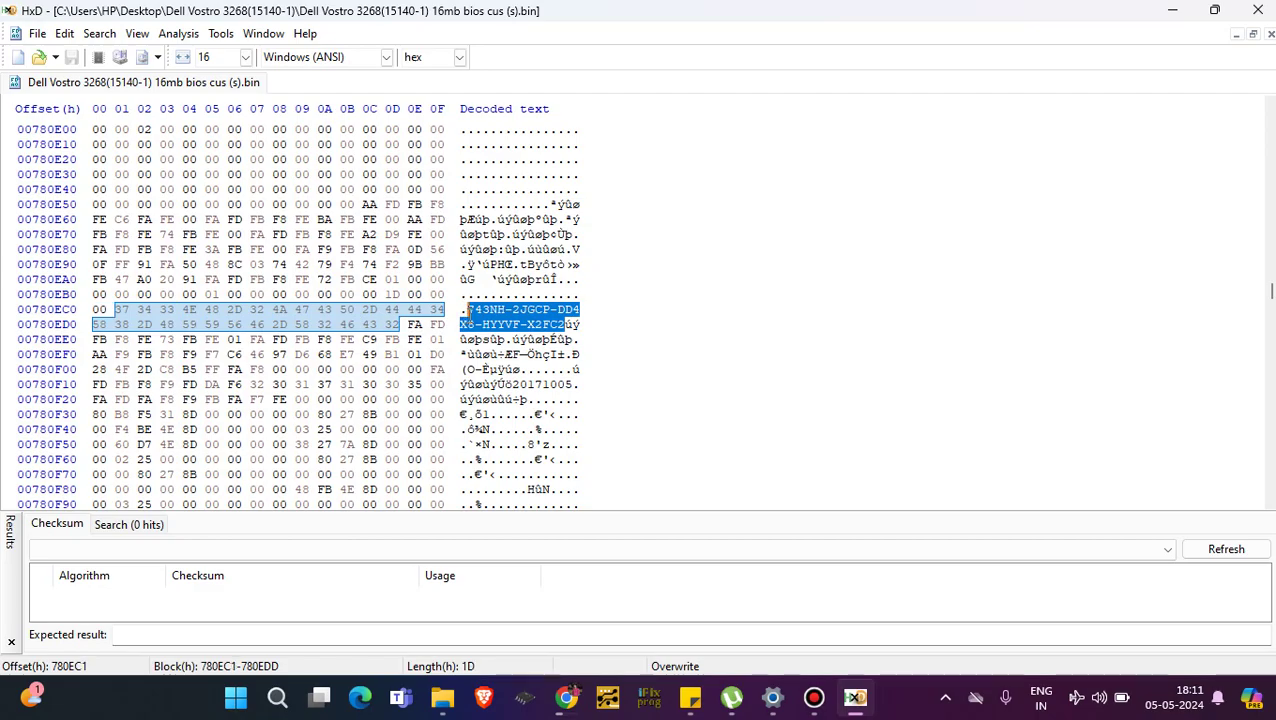
{"action": "left_click", "coordinate": [1258, 10]}
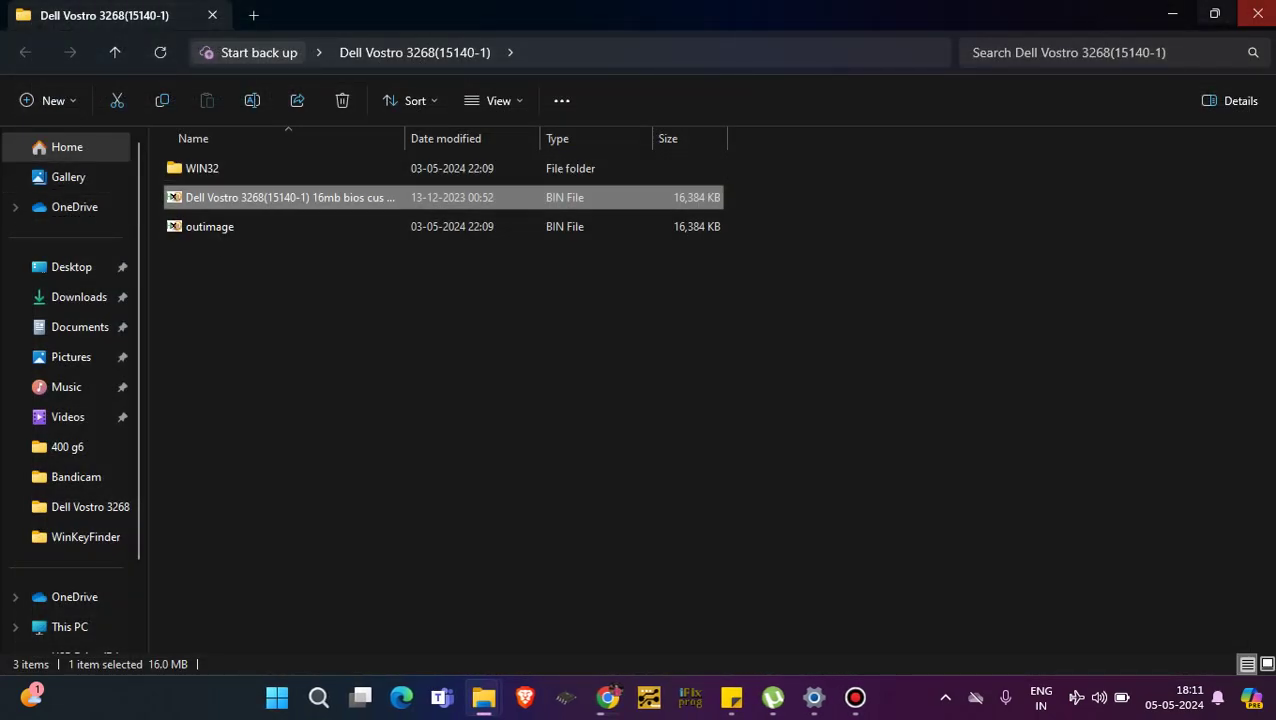
Close the Dell Vostro folder window and open a fresh File Explorer window.
{"action": "left_click", "coordinate": [1258, 12]}
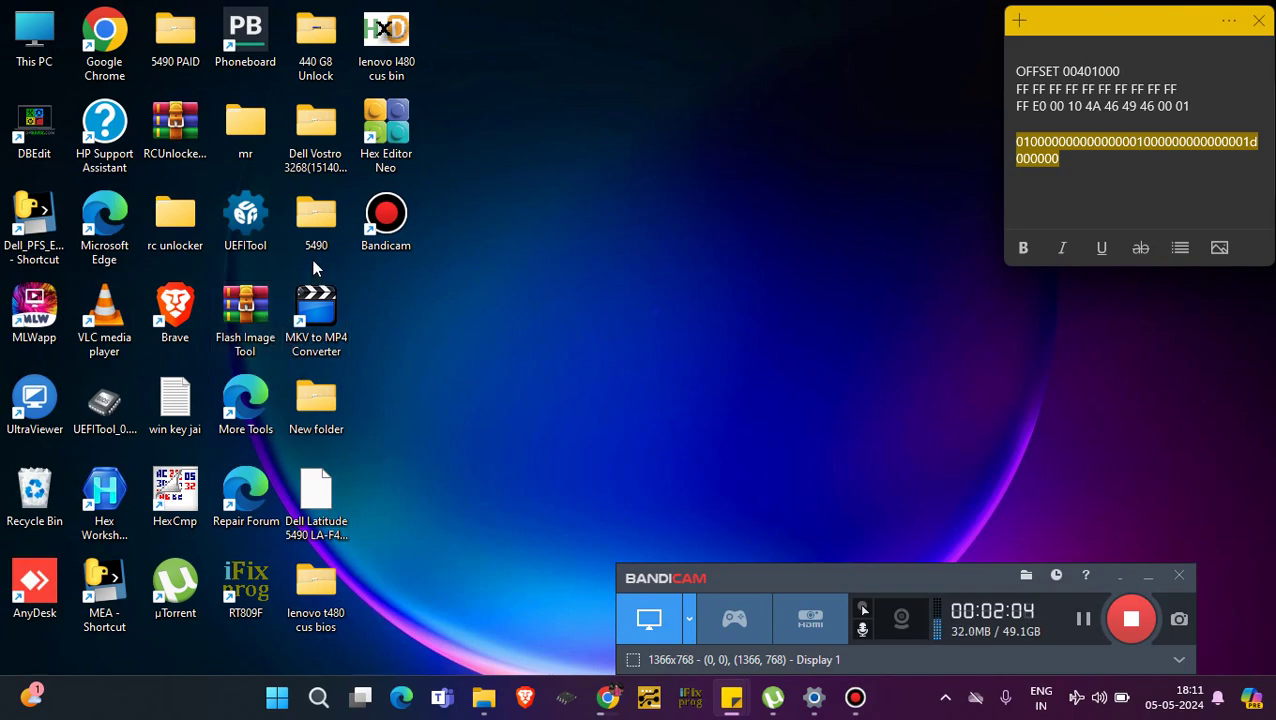
{"action": "left_click", "coordinate": [16, 57]}
{"action": "key", "text": "super+e"}
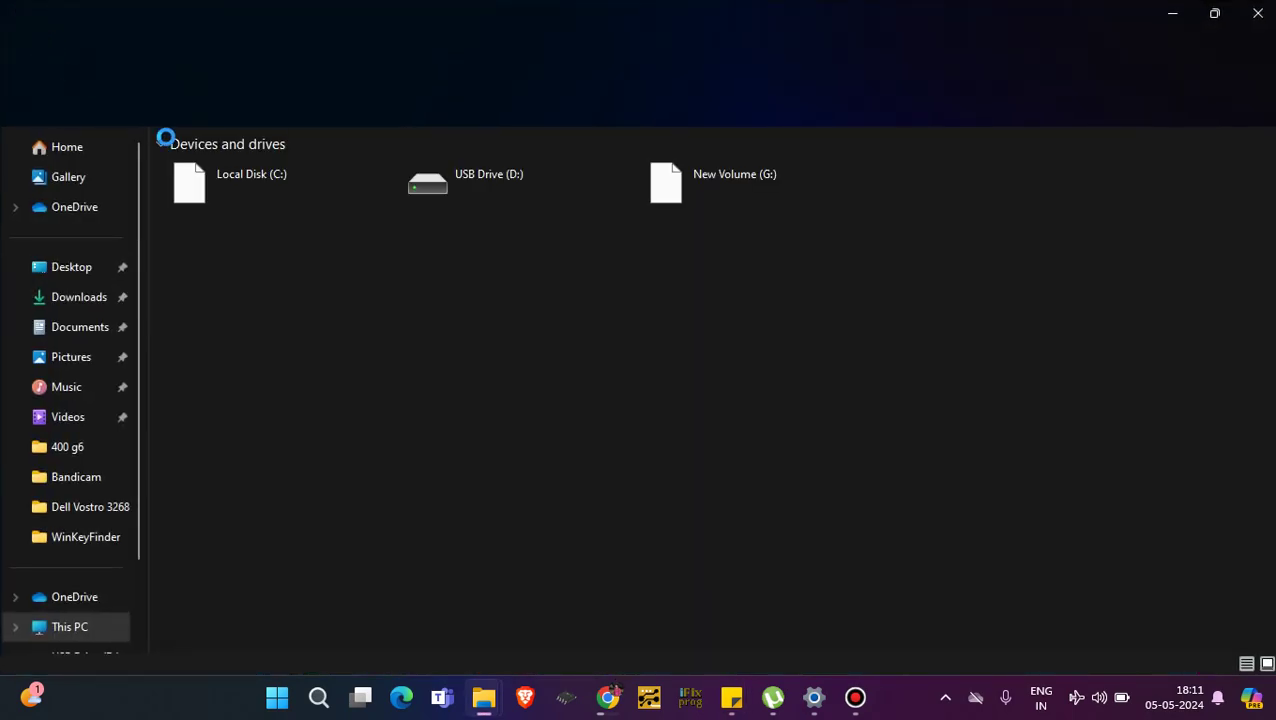
Browse New Volume (G:) > BASIC SOFTWARE > basic soft, return, and select bios bins.
{"action": "left_click", "coordinate": [754, 175]}
{"action": "double_click", "coordinate": [754, 175]}
{"action": "double_click", "coordinate": [209, 188]}
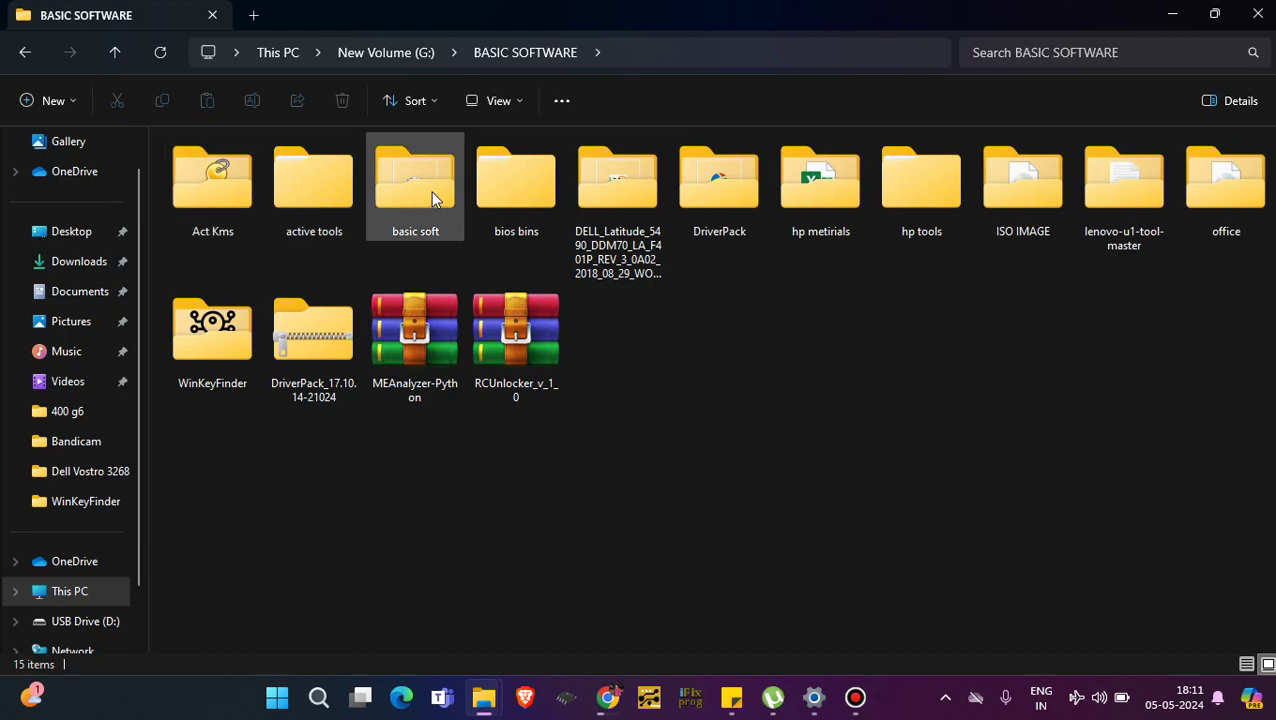
{"action": "double_click", "coordinate": [415, 182]}
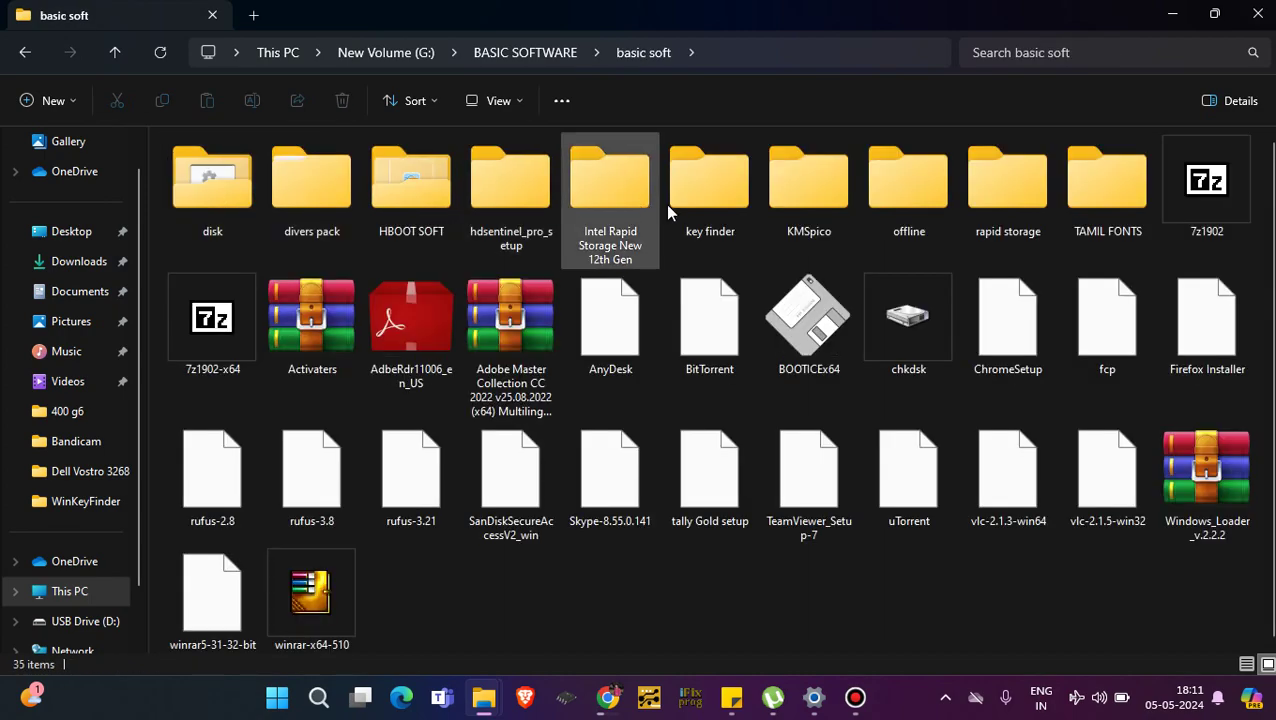
{"action": "left_click", "coordinate": [30, 54]}
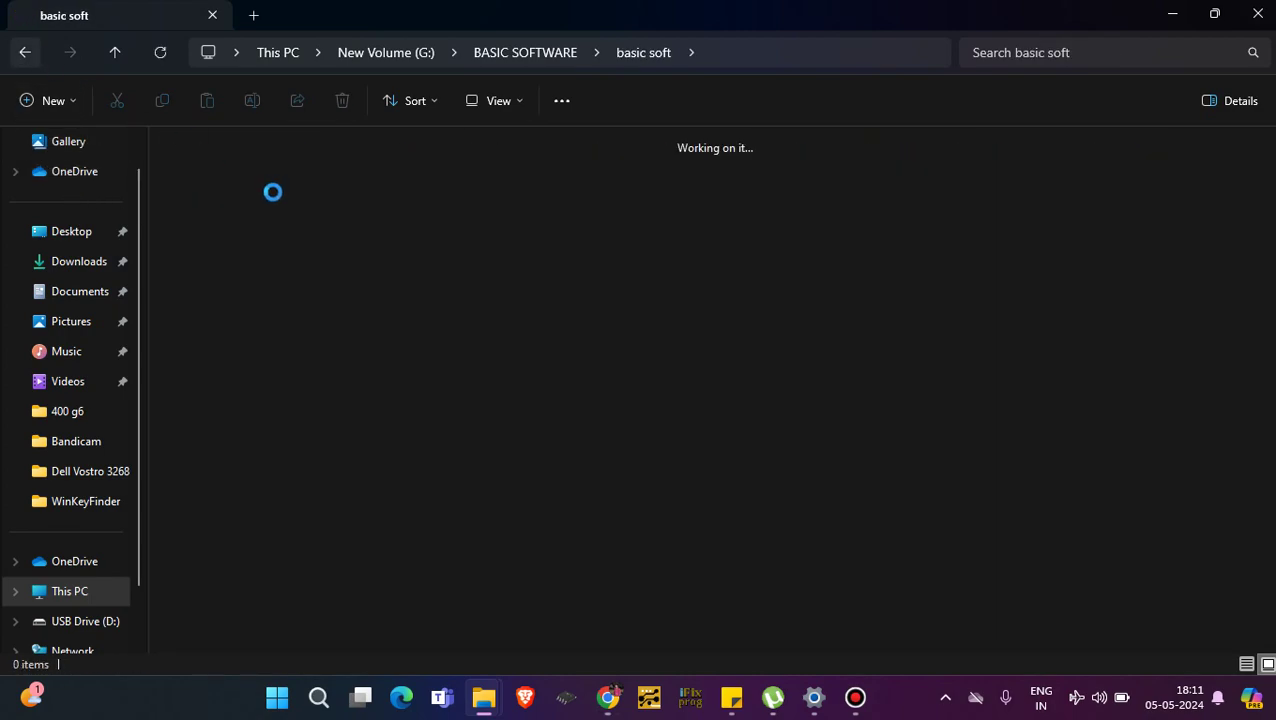
{"action": "left_click", "coordinate": [501, 188]}
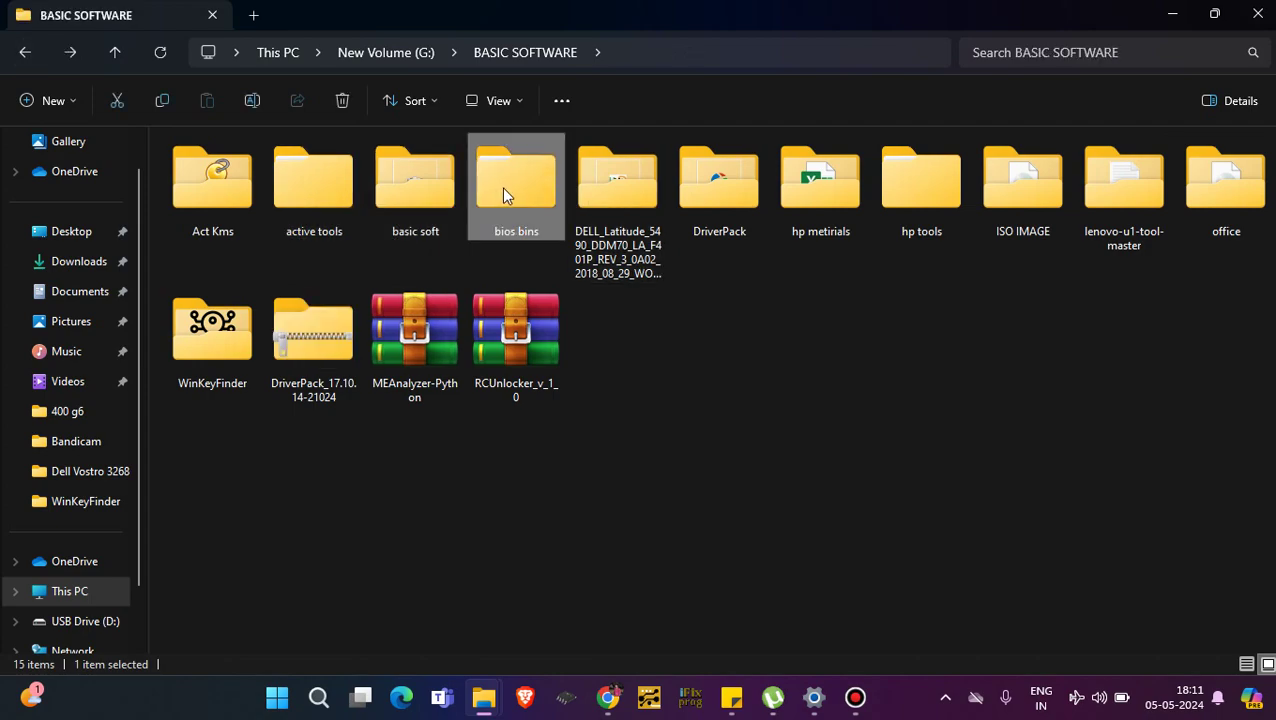
View the bios bins folder's Properties, then close them.
{"action": "right_click", "coordinate": [501, 188]}
{"action": "left_click", "coordinate": [585, 548]}
{"action": "left_click", "coordinate": [580, 659]}
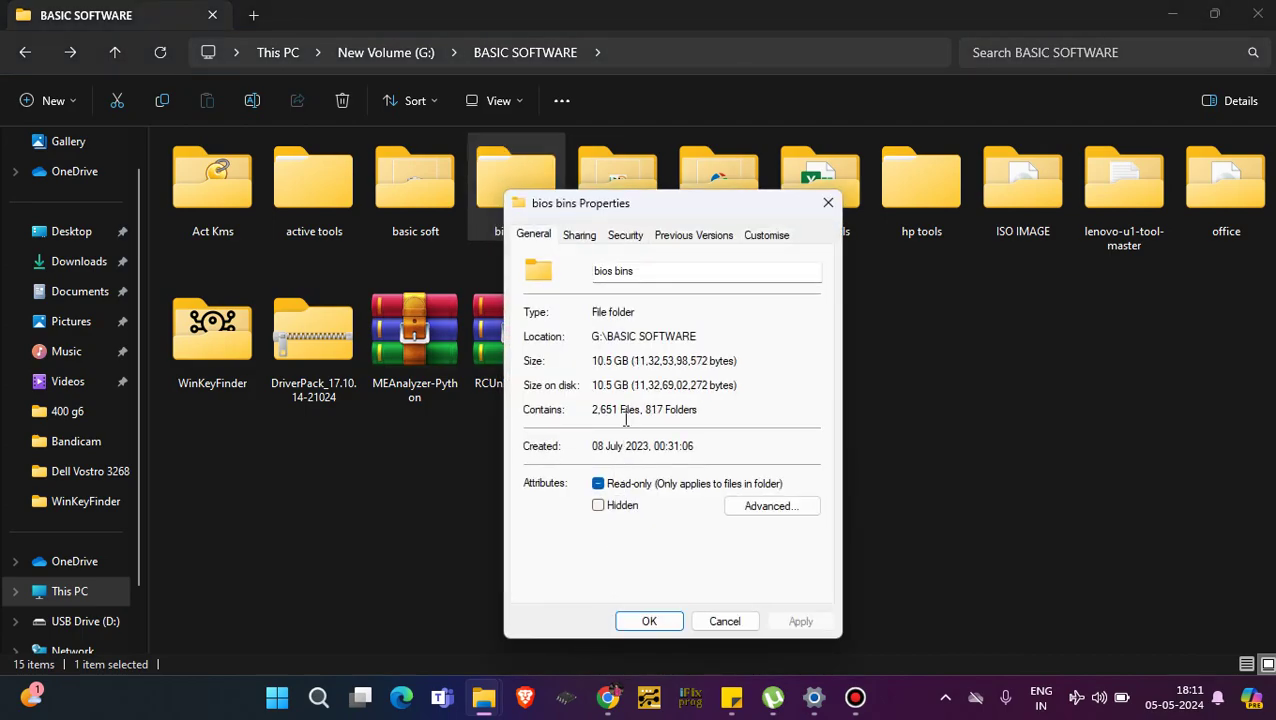
{"action": "left_click", "coordinate": [724, 622]}
Open bios bins > bios 7M, peek into CUS OLD BIOS, and go back.
{"action": "double_click", "coordinate": [508, 205]}
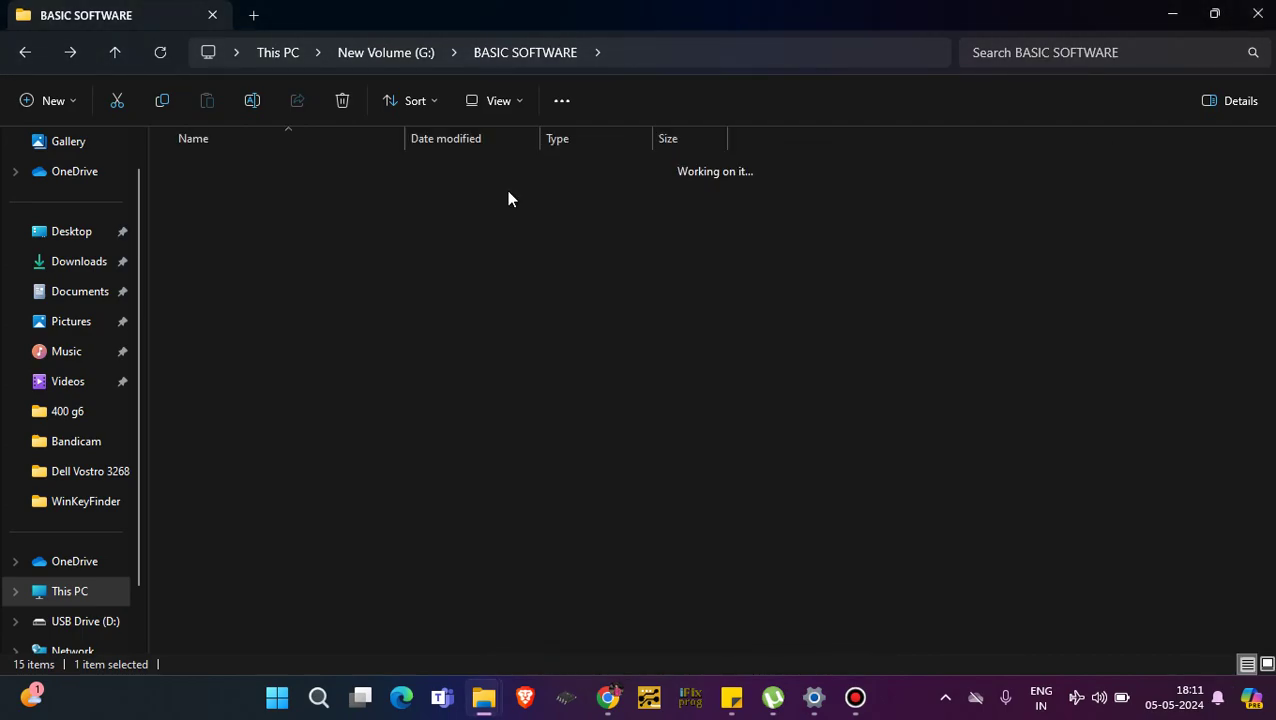
{"action": "left_click", "coordinate": [317, 178]}
{"action": "double_click", "coordinate": [318, 180]}
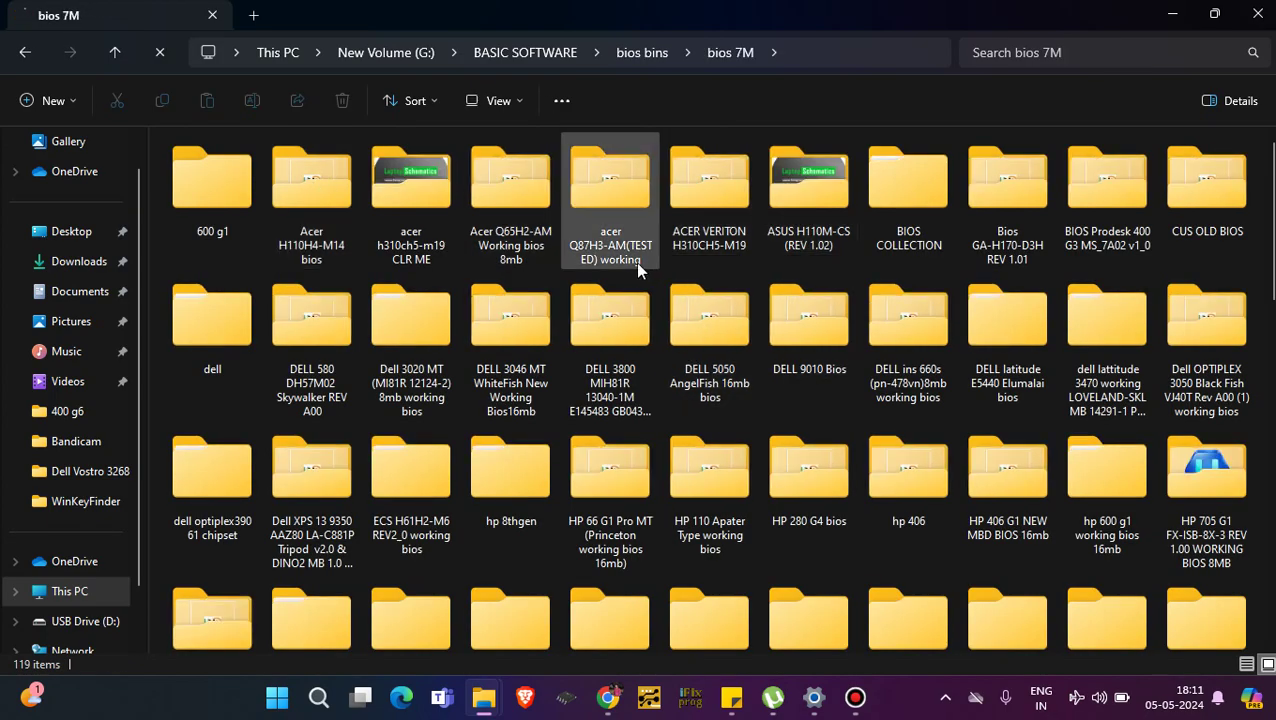
{"action": "scroll", "coordinate": [600, 420], "scroll_direction": "down", "scroll_amount": 3}
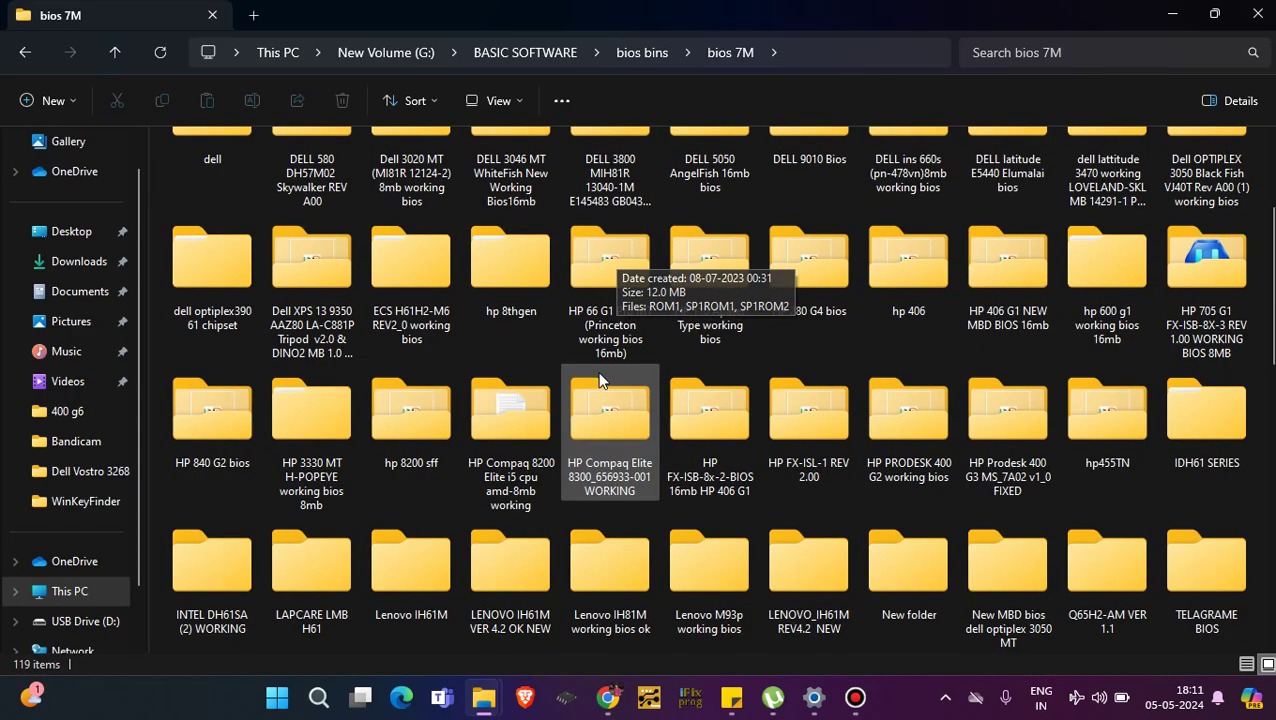
{"action": "scroll", "coordinate": [900, 300], "scroll_direction": "up", "scroll_amount": 3}
{"action": "double_click", "coordinate": [1216, 179]}
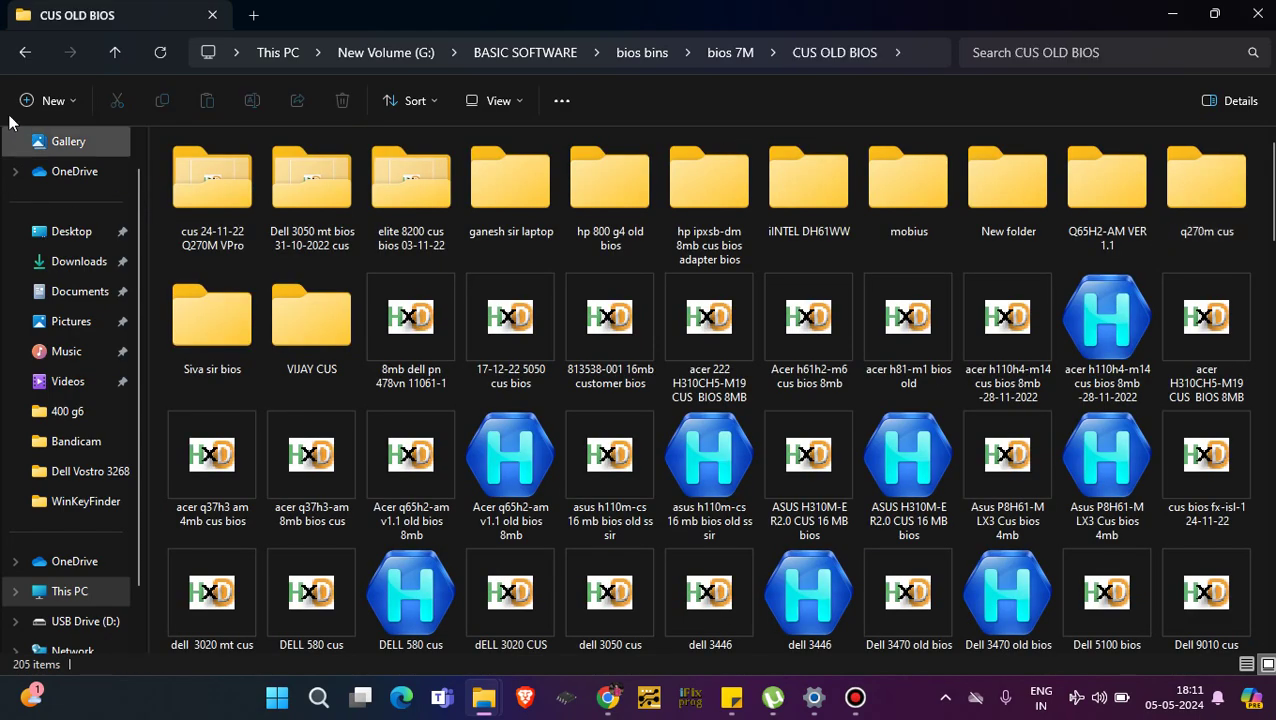
{"action": "key", "text": "alt+Left"}
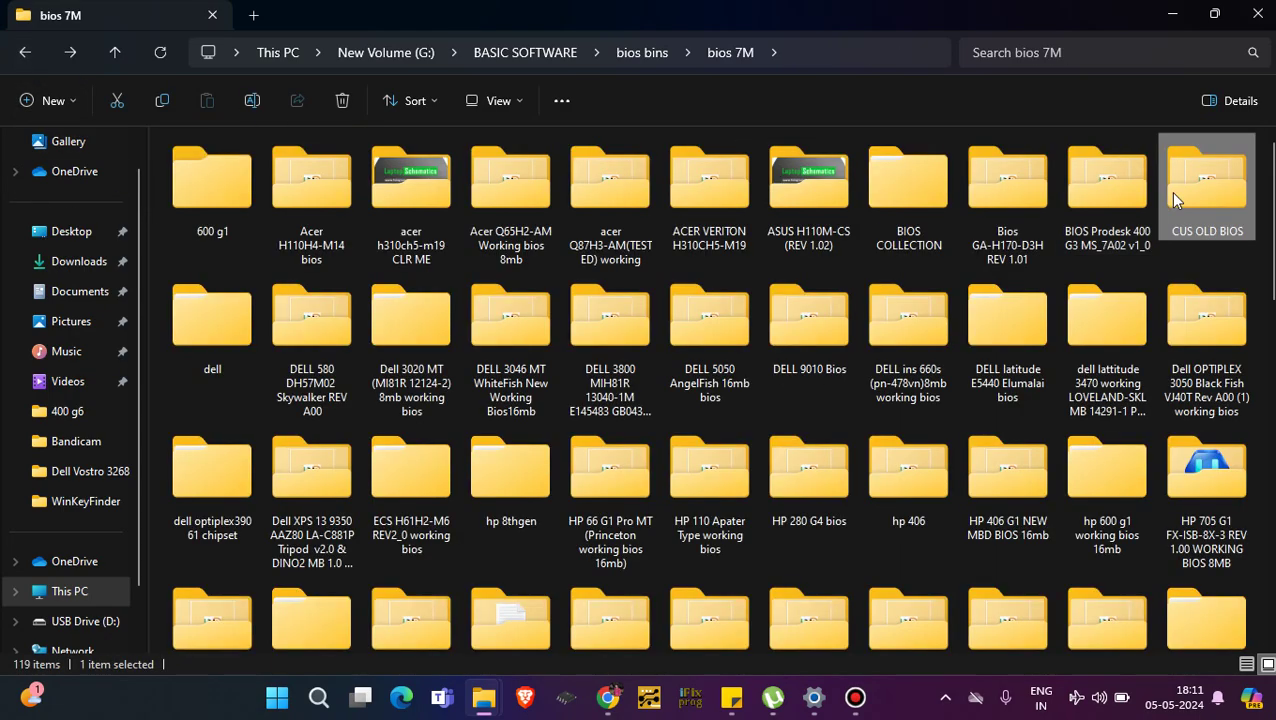
Check CUS OLD BIOS Properties, open BIOS COLLECTION, then close File Explorer.
{"action": "right_click", "coordinate": [1190, 422]}
{"action": "left_click", "coordinate": [1035, 541]}
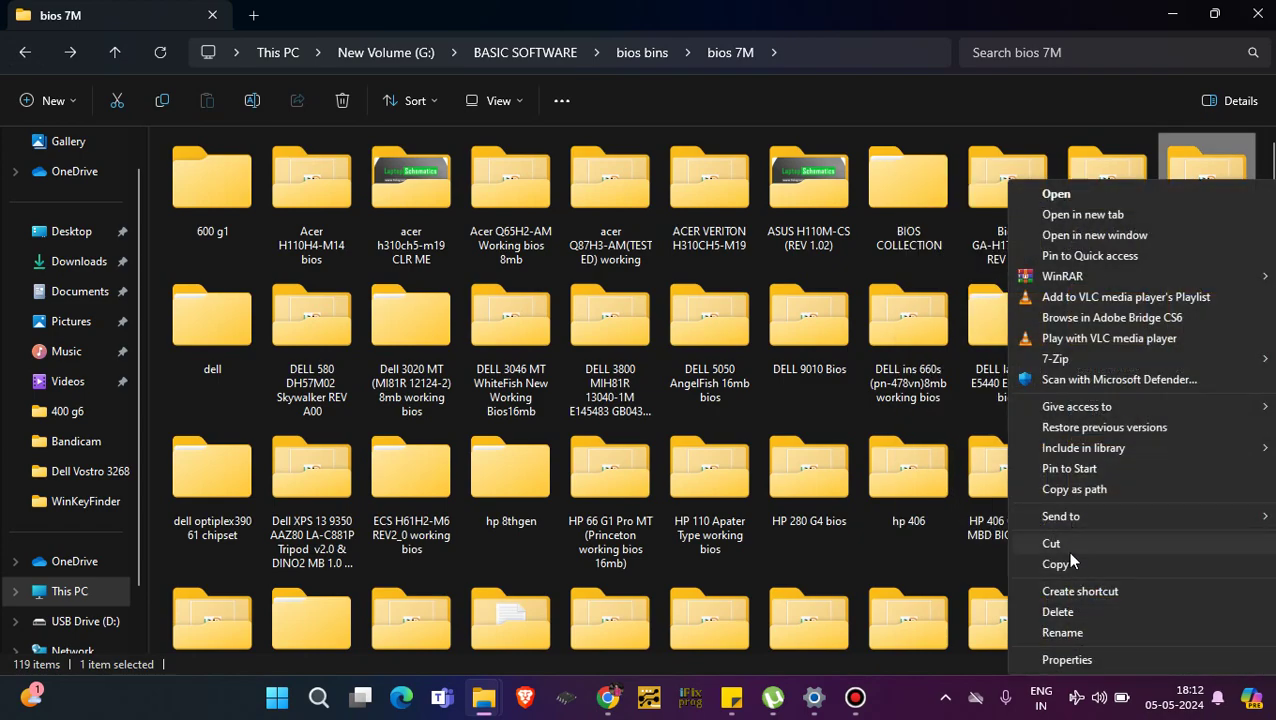
{"action": "left_click", "coordinate": [1080, 660]}
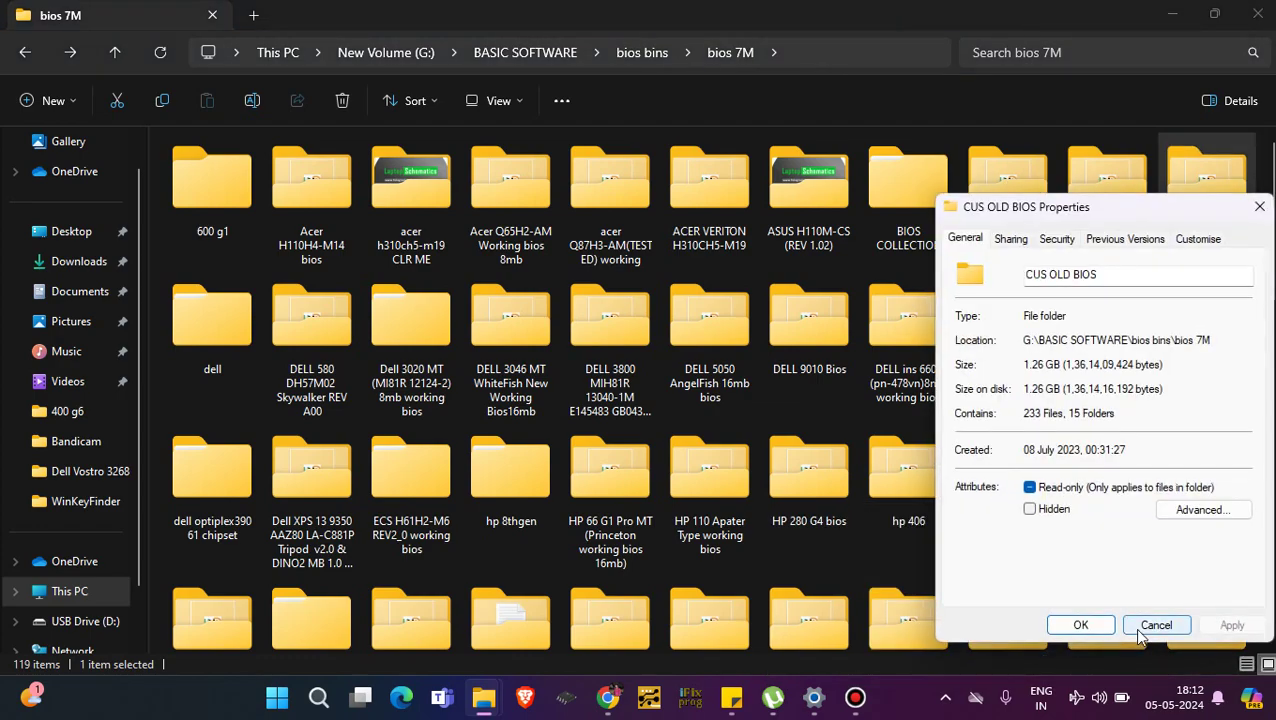
{"action": "left_click", "coordinate": [1156, 626]}
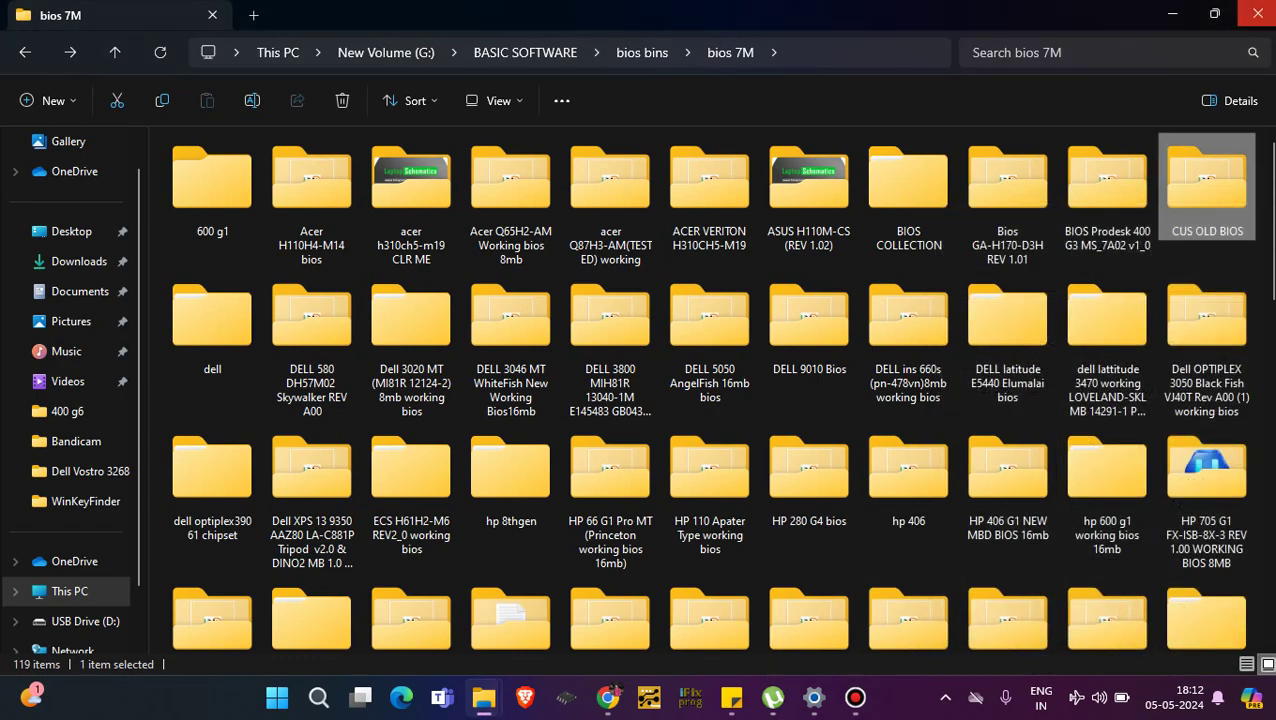
{"action": "double_click", "coordinate": [910, 205]}
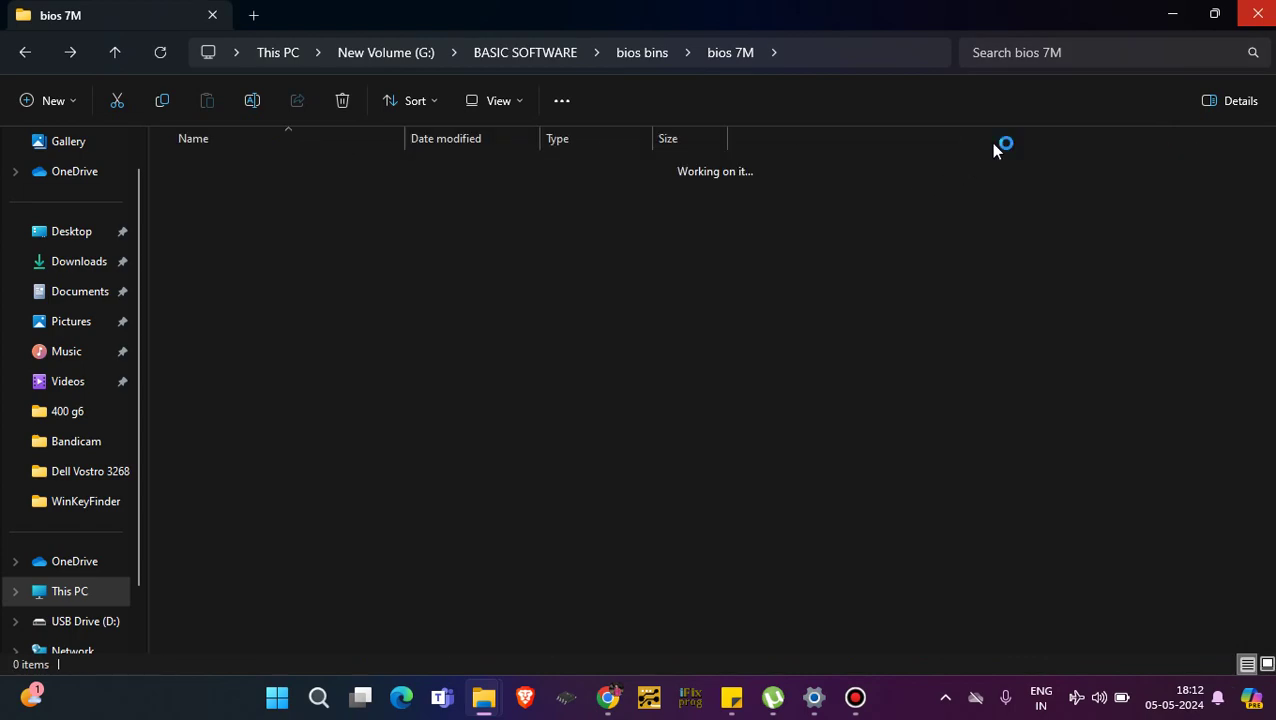
{"action": "left_click", "coordinate": [1254, 13]}
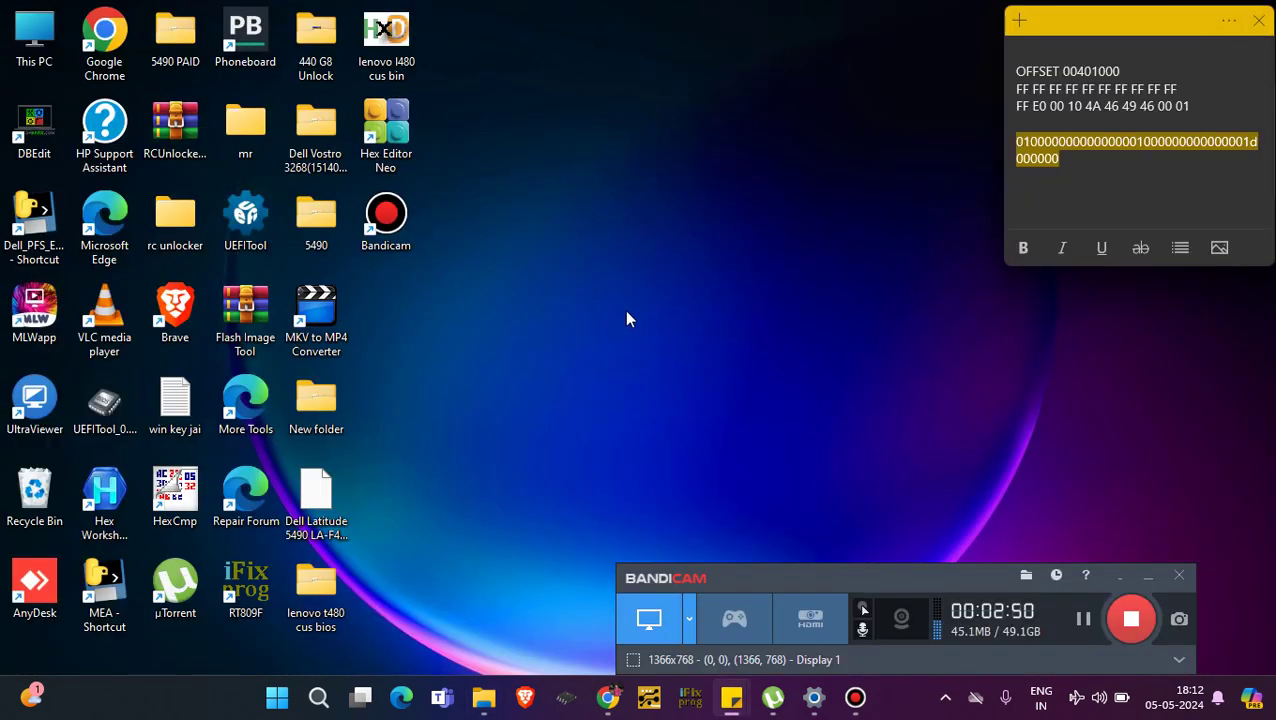
Open This PC and browse New Volume (G:), Downloads and the service tools folder.
{"action": "left_click", "coordinate": [13, 42]}
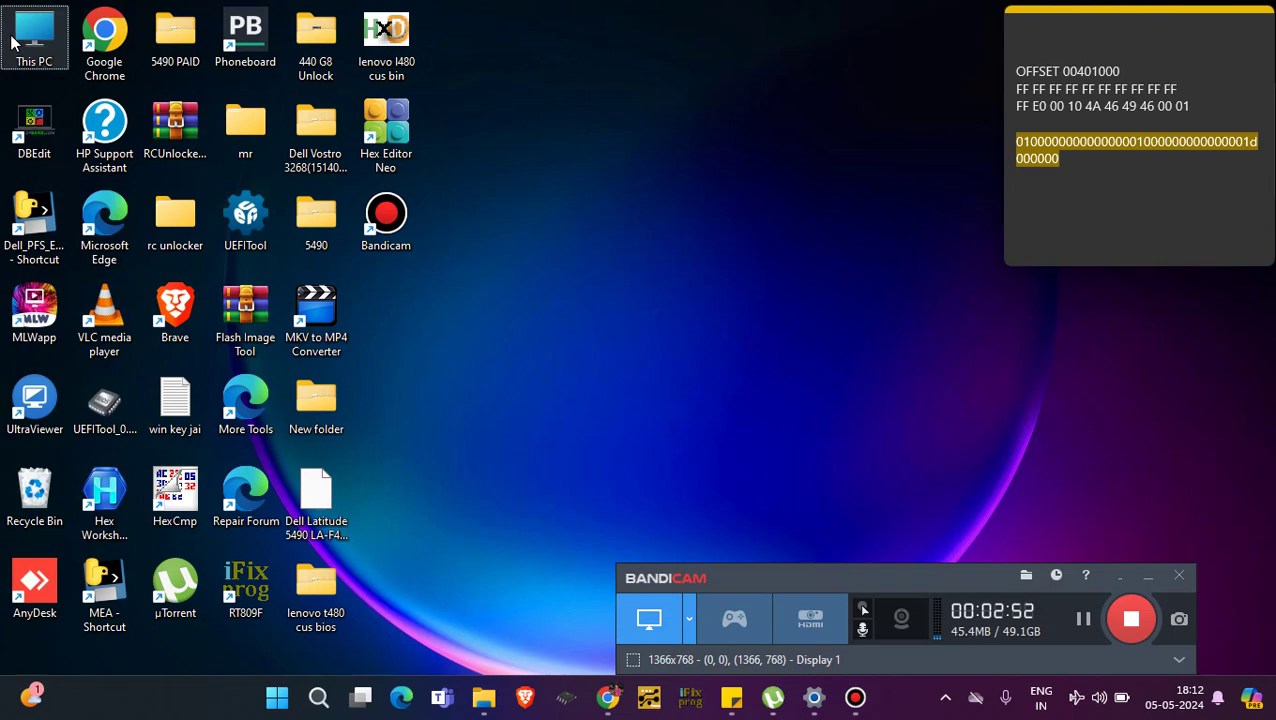
{"action": "double_click", "coordinate": [28, 46]}
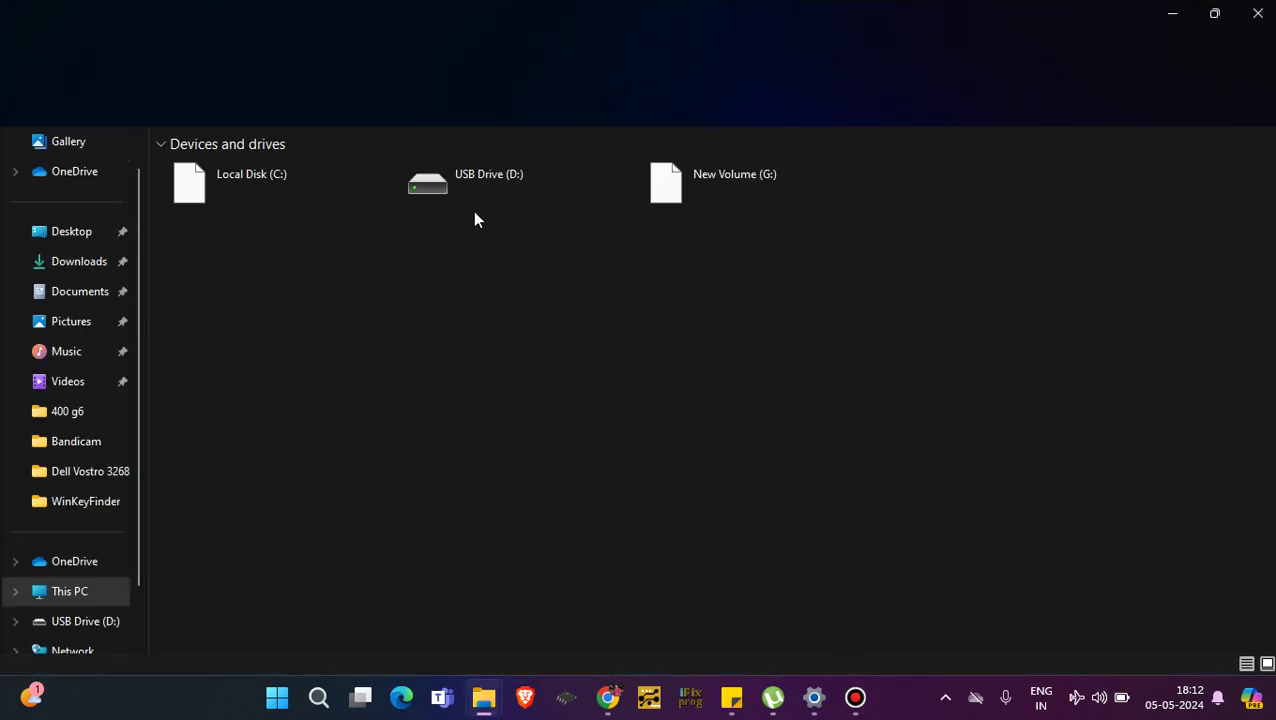
{"action": "double_click", "coordinate": [693, 190]}
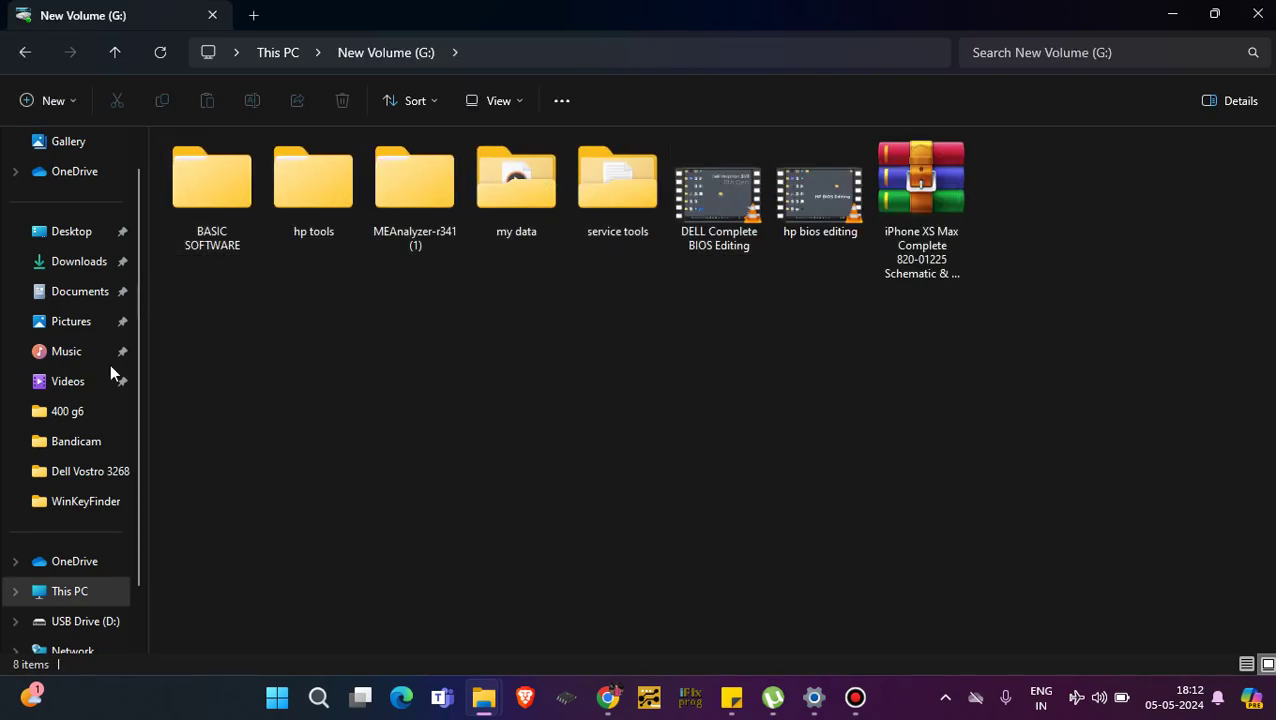
{"action": "left_click", "coordinate": [91, 274]}
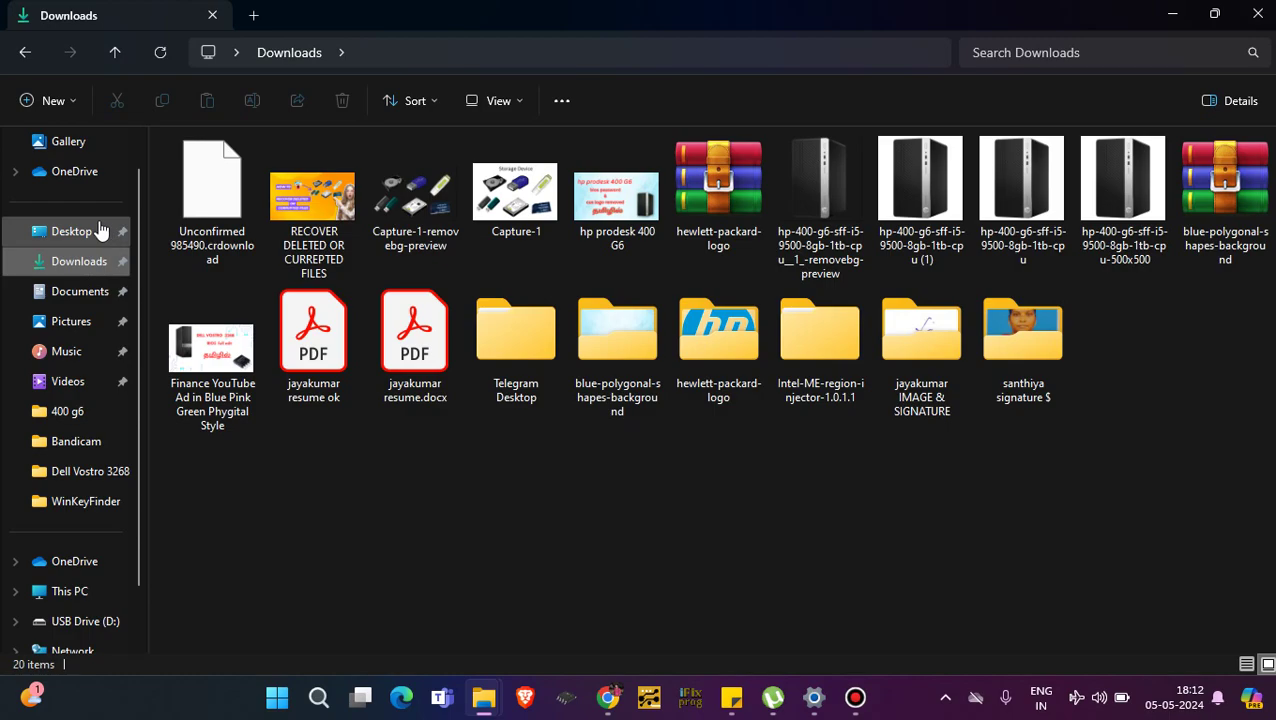
{"action": "left_click", "coordinate": [100, 591]}
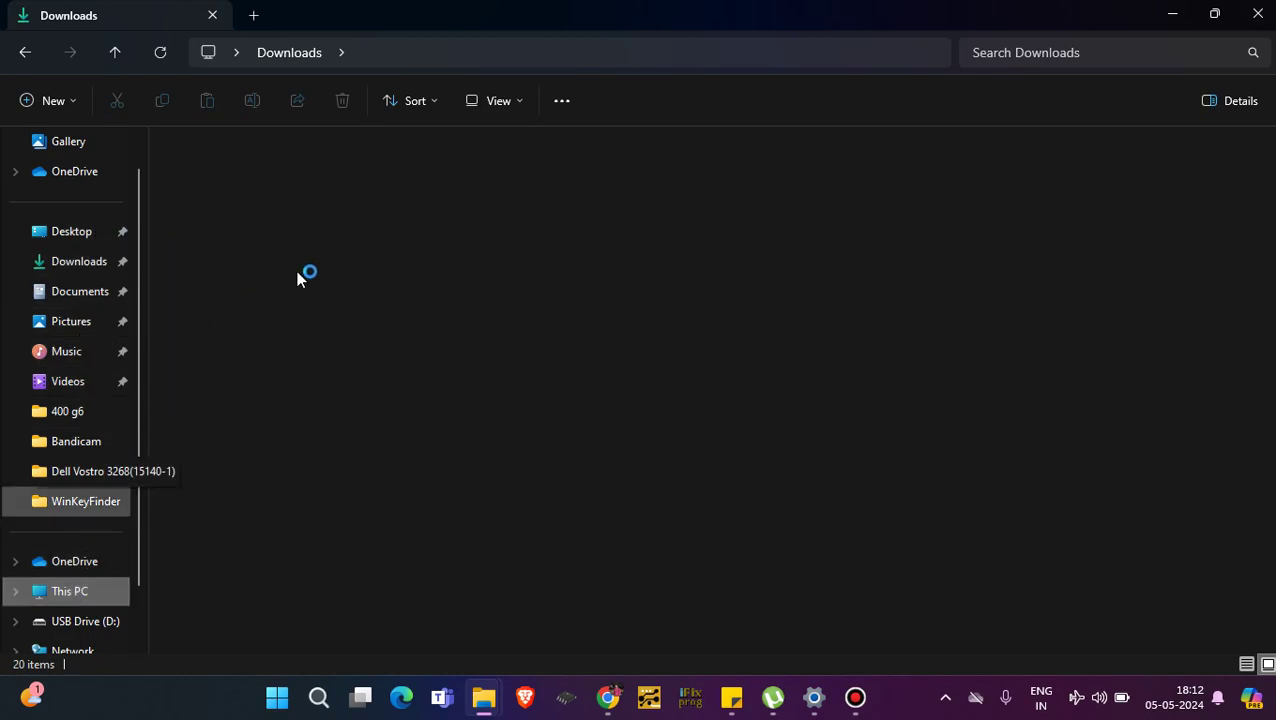
{"action": "double_click", "coordinate": [730, 182]}
{"action": "left_click", "coordinate": [597, 200]}
{"action": "double_click", "coordinate": [597, 200]}
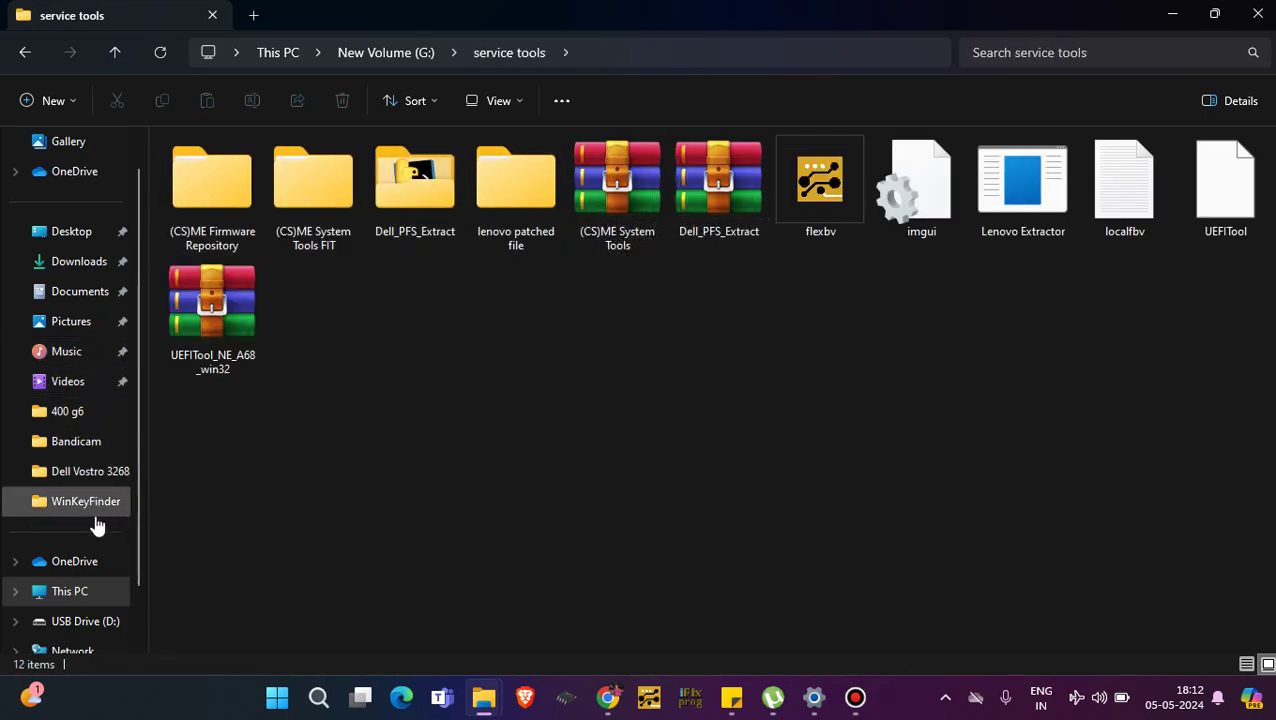
Go to New Volume (G:) > BASIC SOFTWARE > WinKeyFinder and launch WinKeyFinder.
{"action": "left_click", "coordinate": [63, 592]}
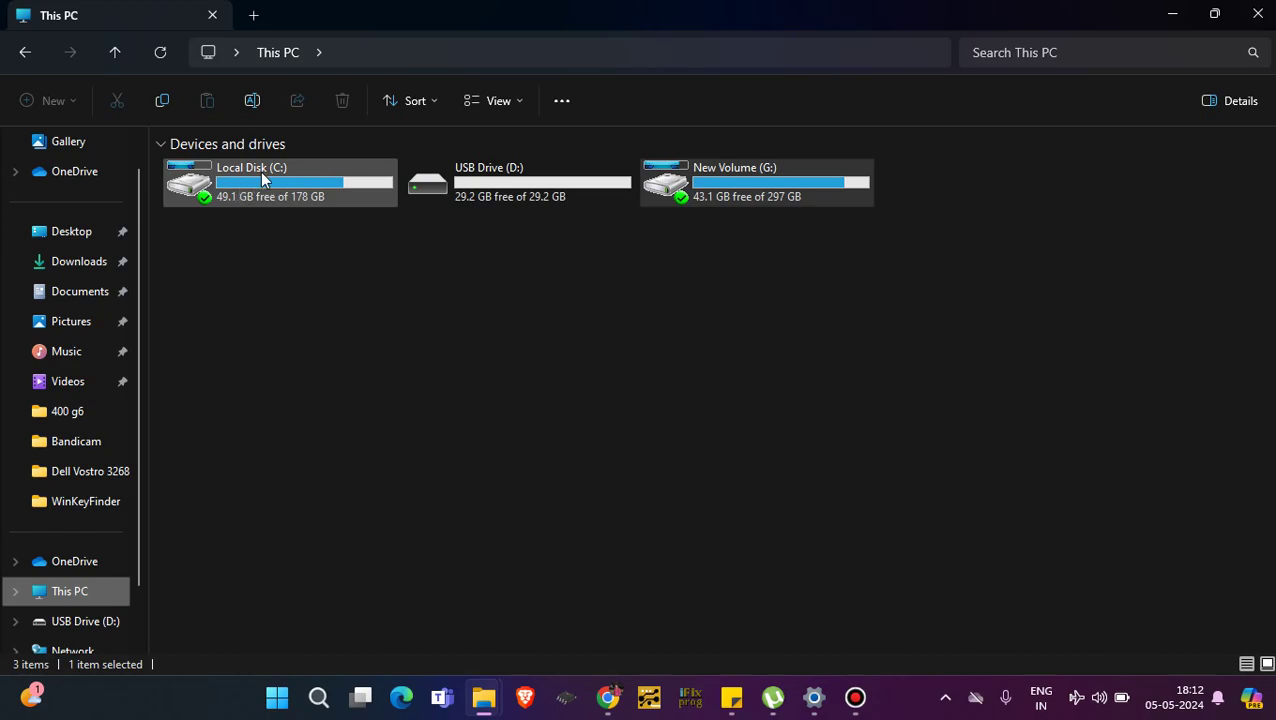
{"action": "double_click", "coordinate": [703, 178]}
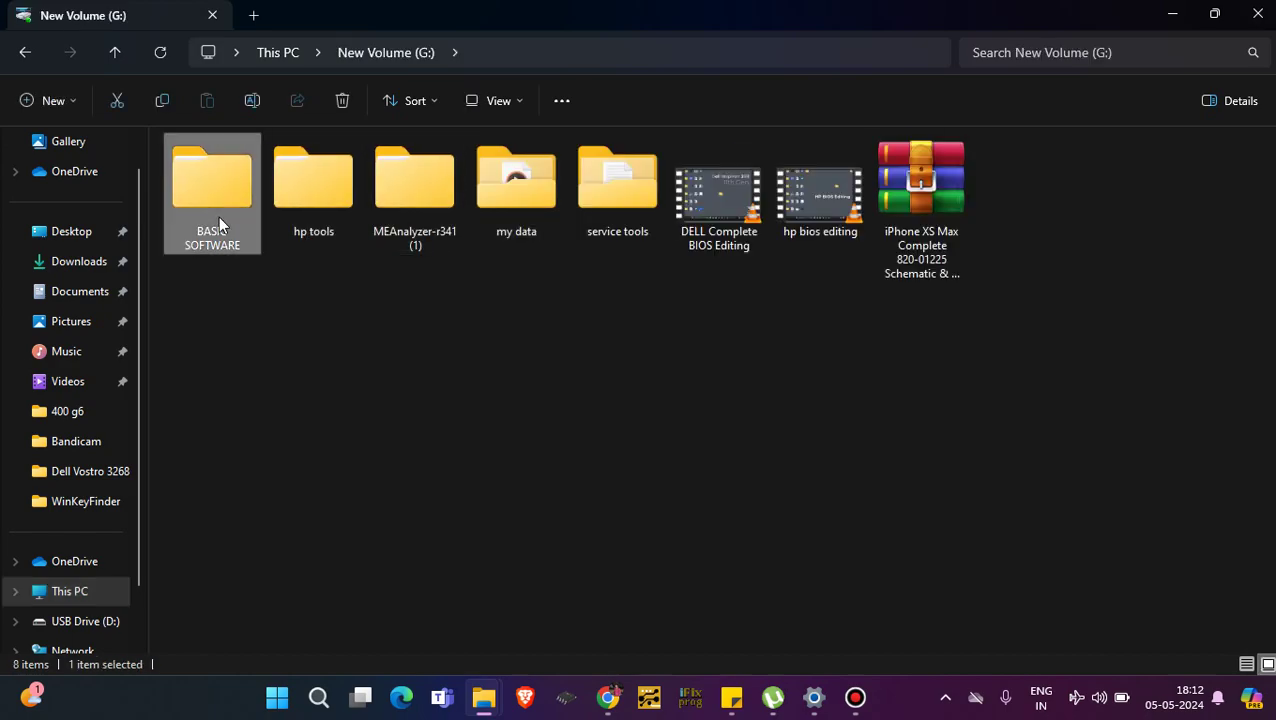
{"action": "double_click", "coordinate": [218, 216]}
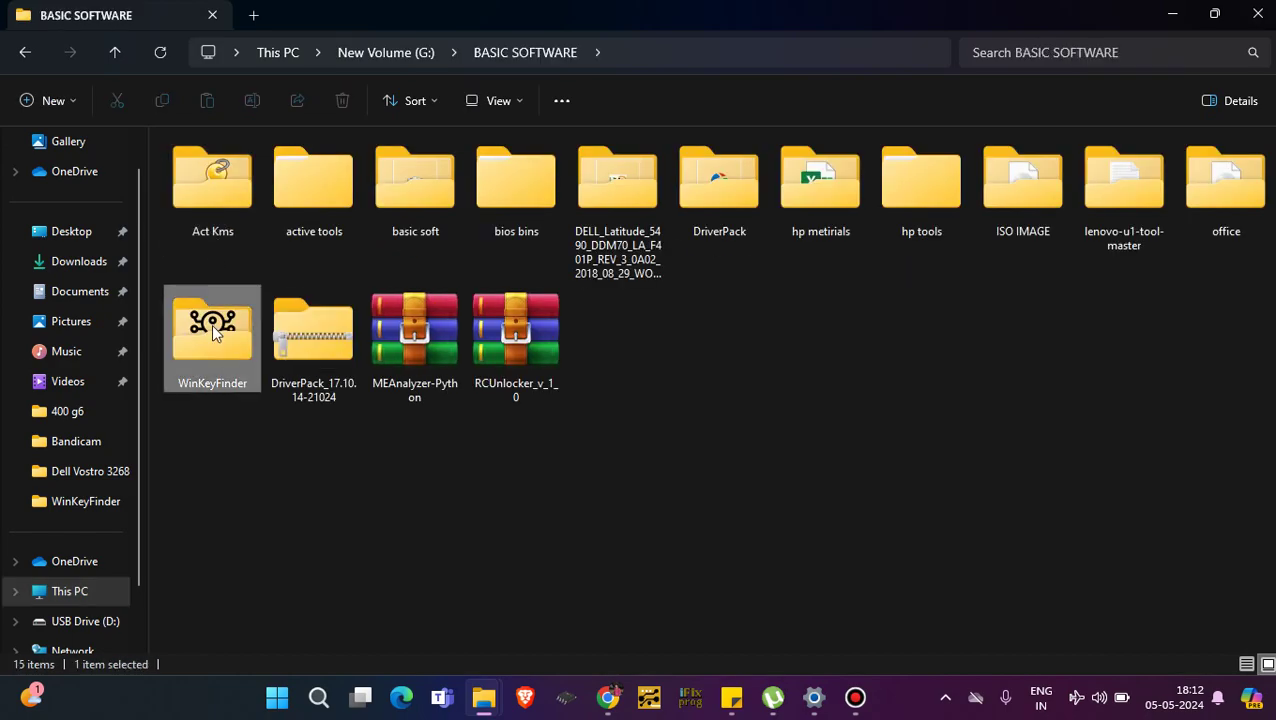
{"action": "double_click", "coordinate": [211, 323]}
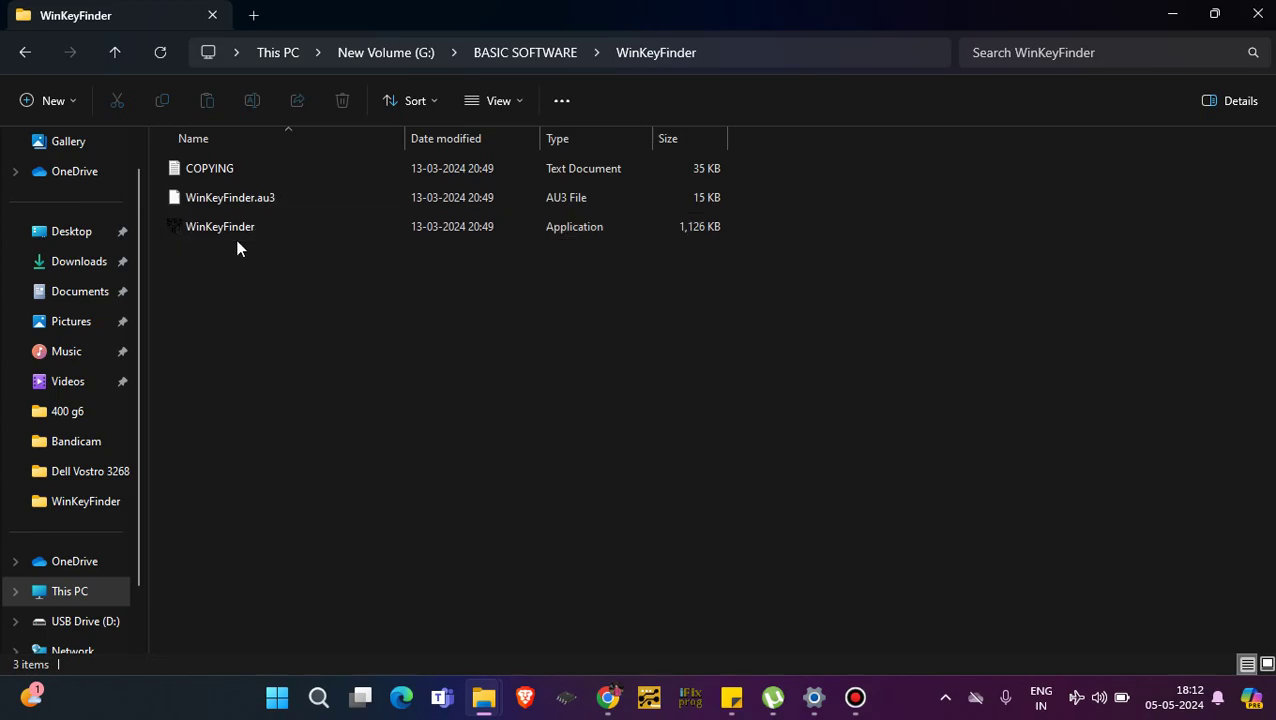
{"action": "left_click", "coordinate": [238, 230]}
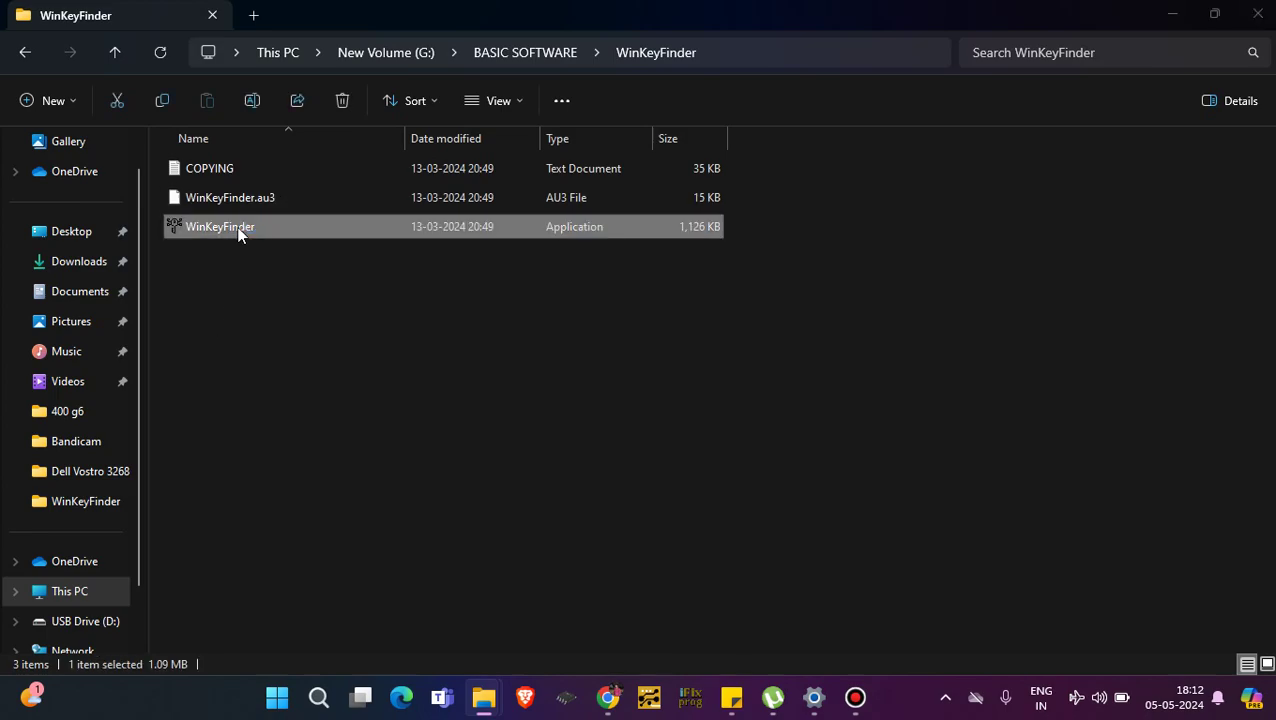
{"action": "double_click", "coordinate": [238, 227]}
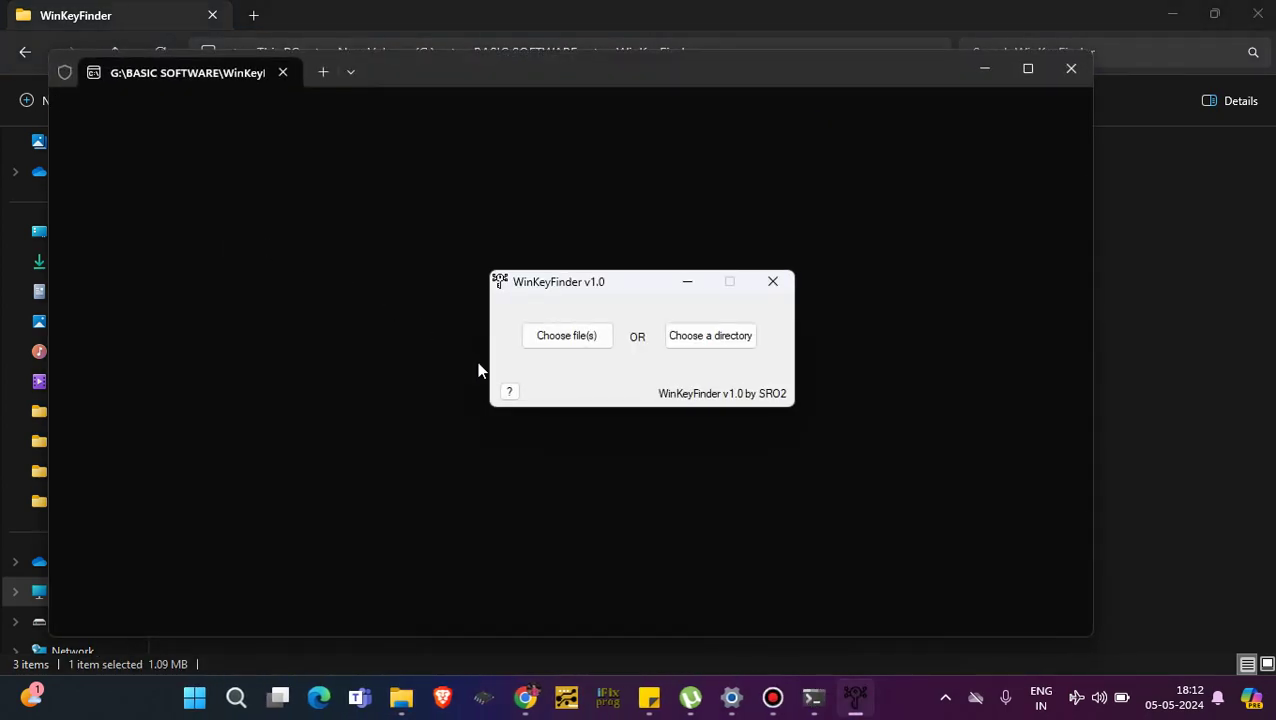
Scan the Desktop's lenovo l480 cus bin dump in WinKeyFinder to reveal its Windows key.
{"action": "left_click", "coordinate": [533, 337]}
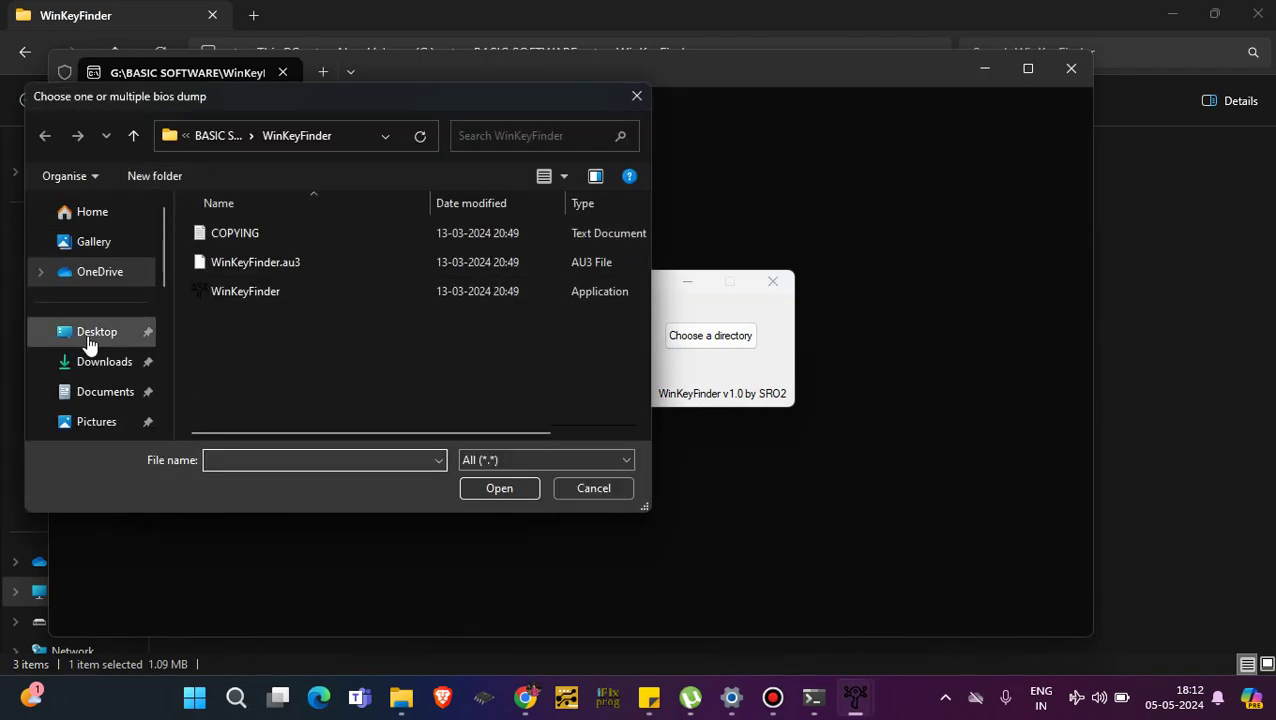
{"action": "left_click", "coordinate": [88, 343]}
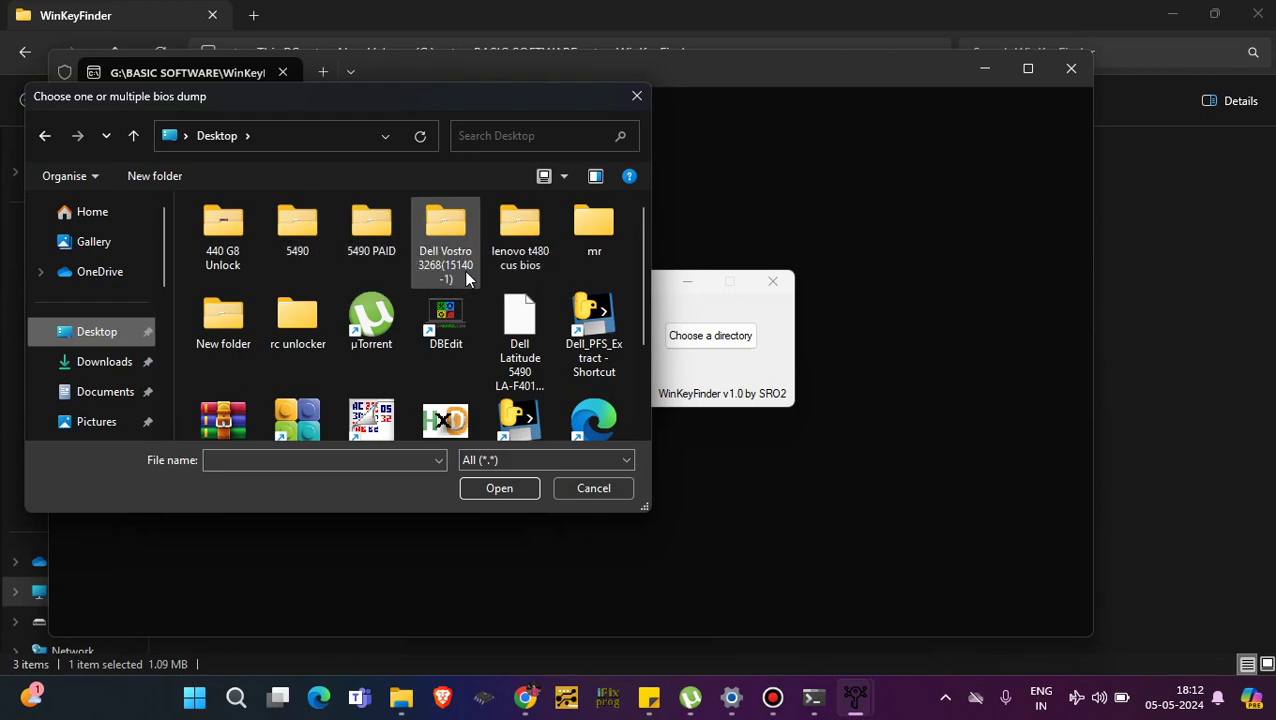
{"action": "scroll", "coordinate": [423, 325], "scroll_direction": "down", "scroll_amount": 1}
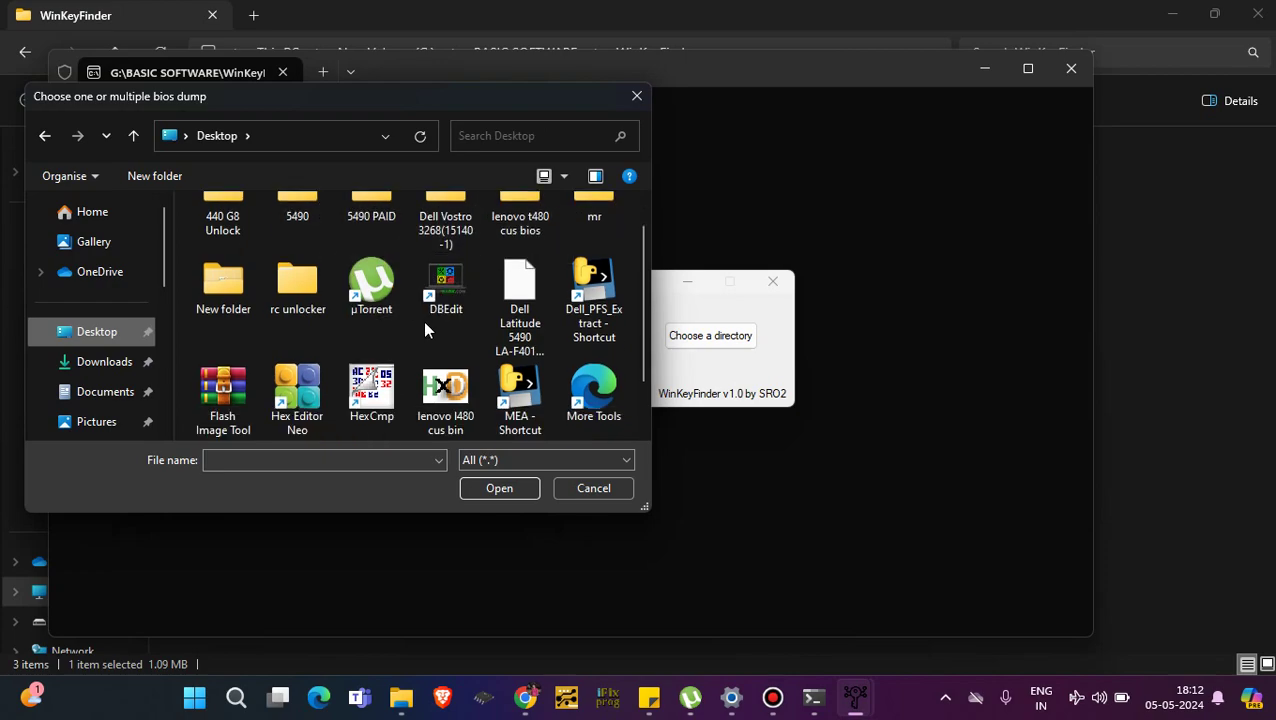
{"action": "double_click", "coordinate": [447, 372]}
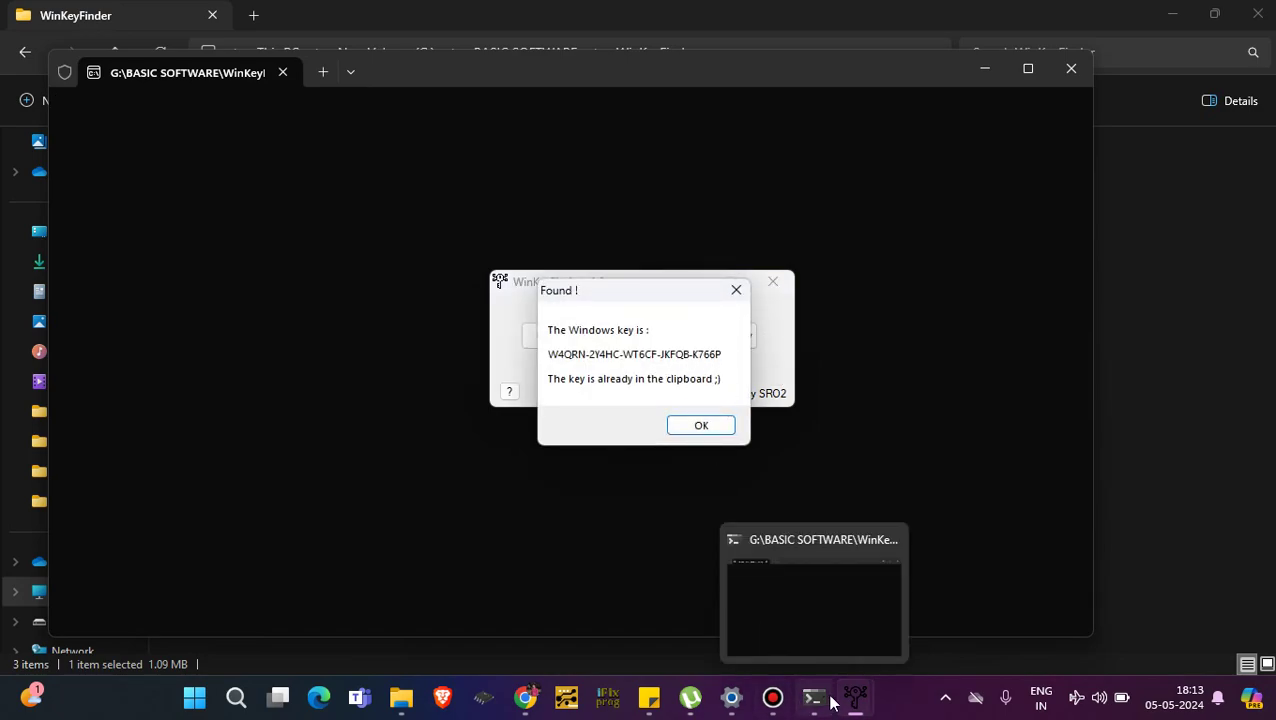
{"action": "left_click", "coordinate": [1120, 125]}
Open the dump in HxD and set Find to Hex-values with an empty search field.
{"action": "left_click", "coordinate": [1159, 12]}
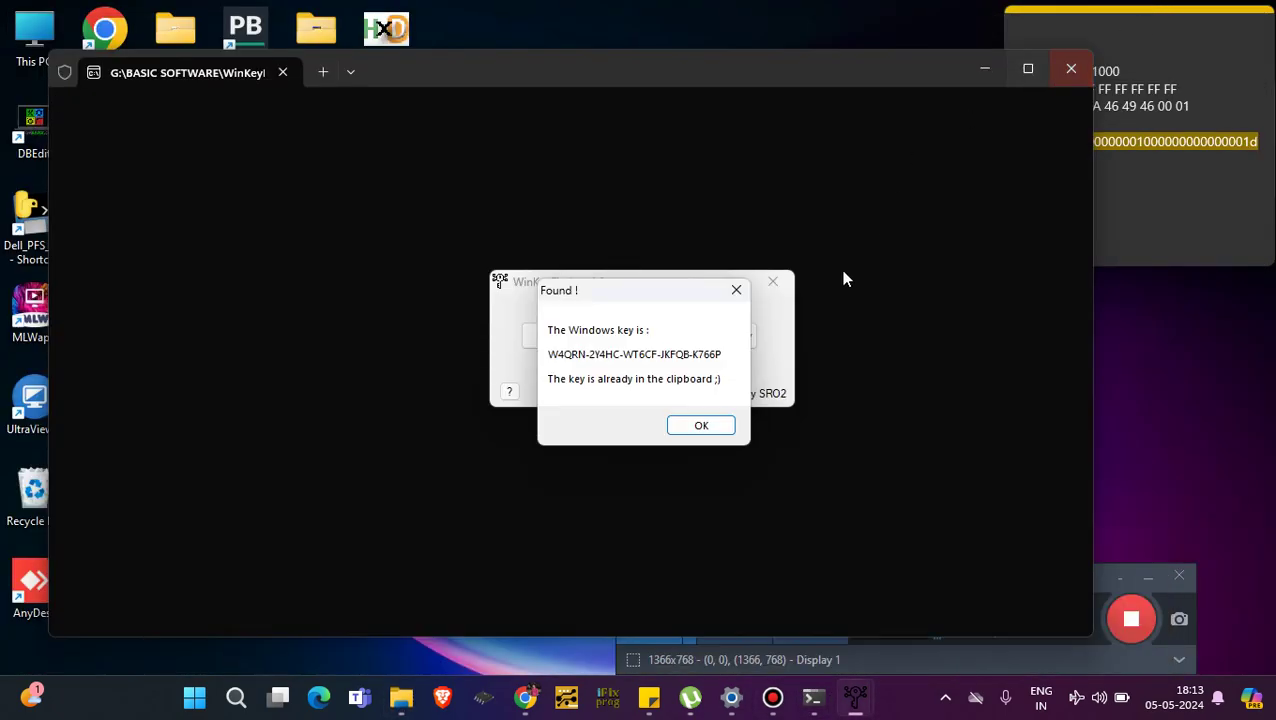
{"action": "double_click", "coordinate": [386, 28]}
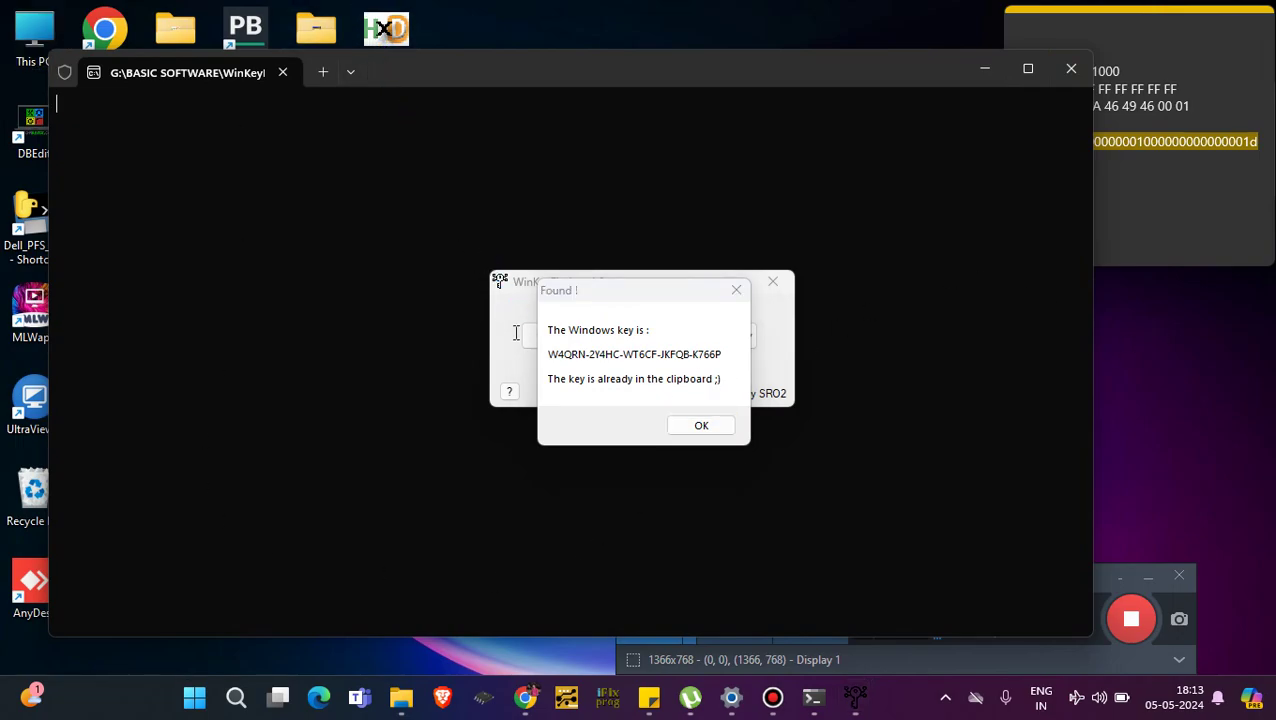
{"action": "key", "text": "ctrl+f"}
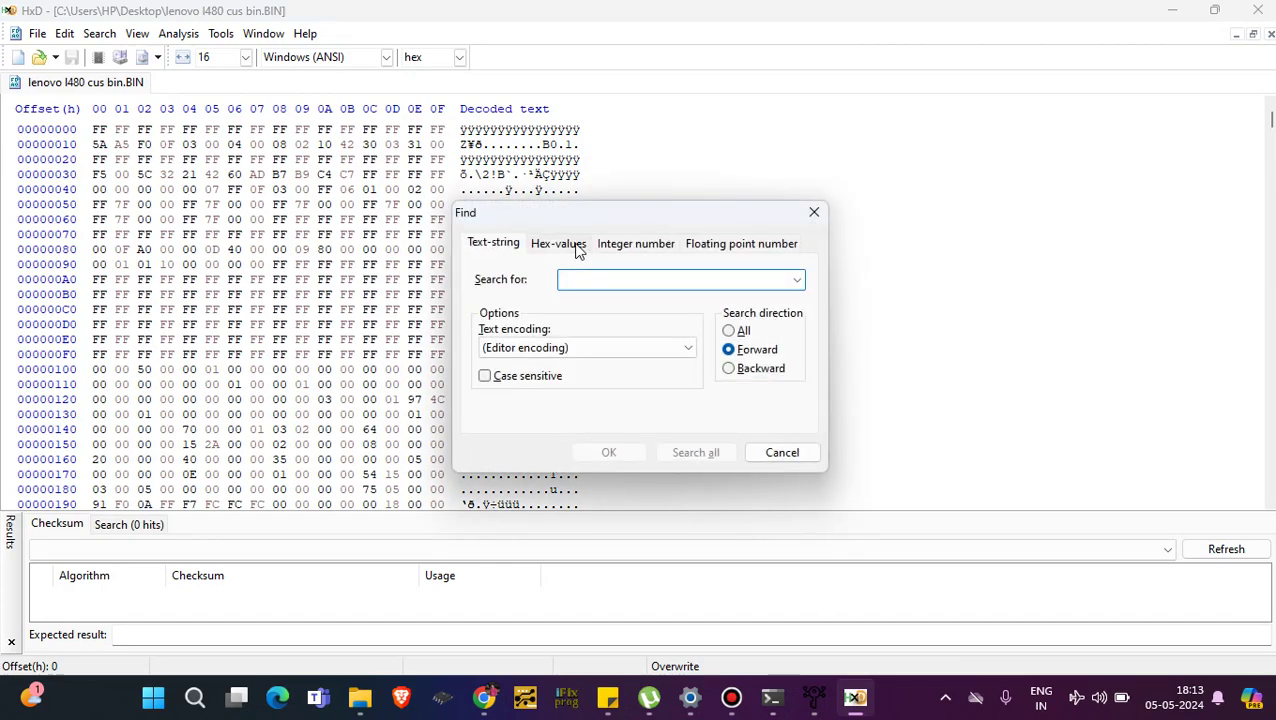
{"action": "left_click", "coordinate": [575, 245]}
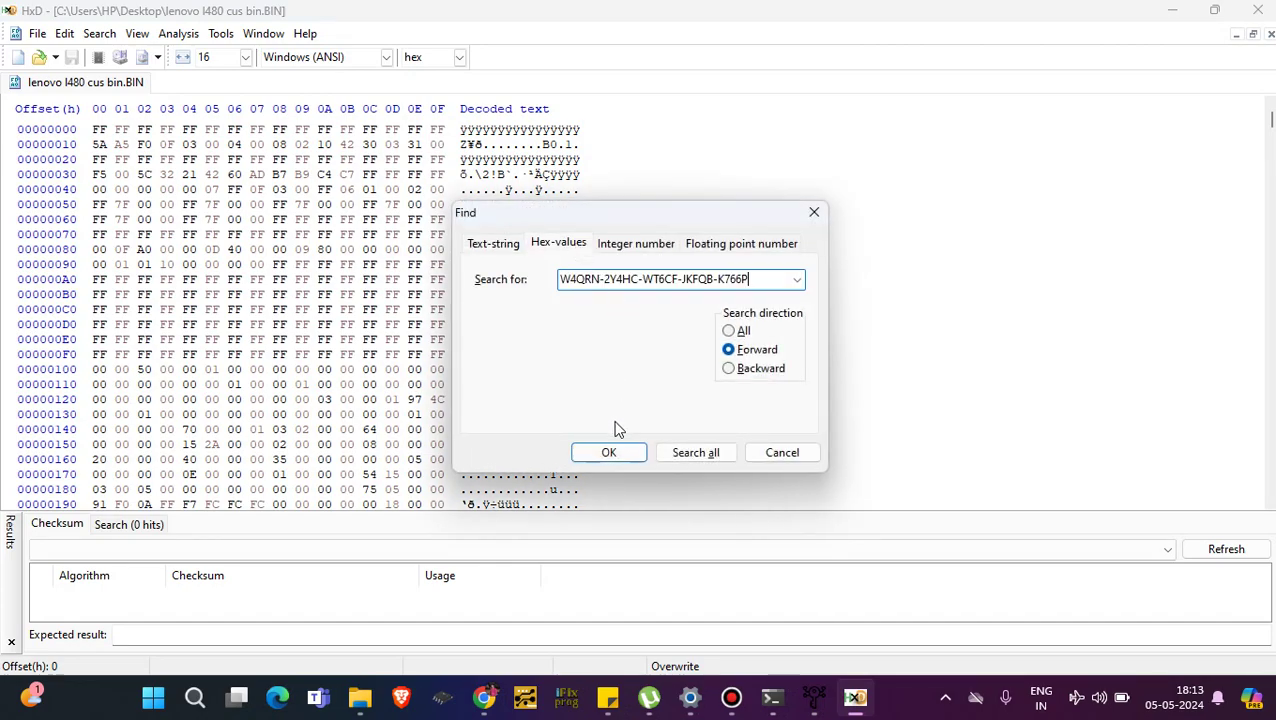
{"action": "key", "text": "ctrl+a"}
{"action": "key", "text": "BackSpace"}
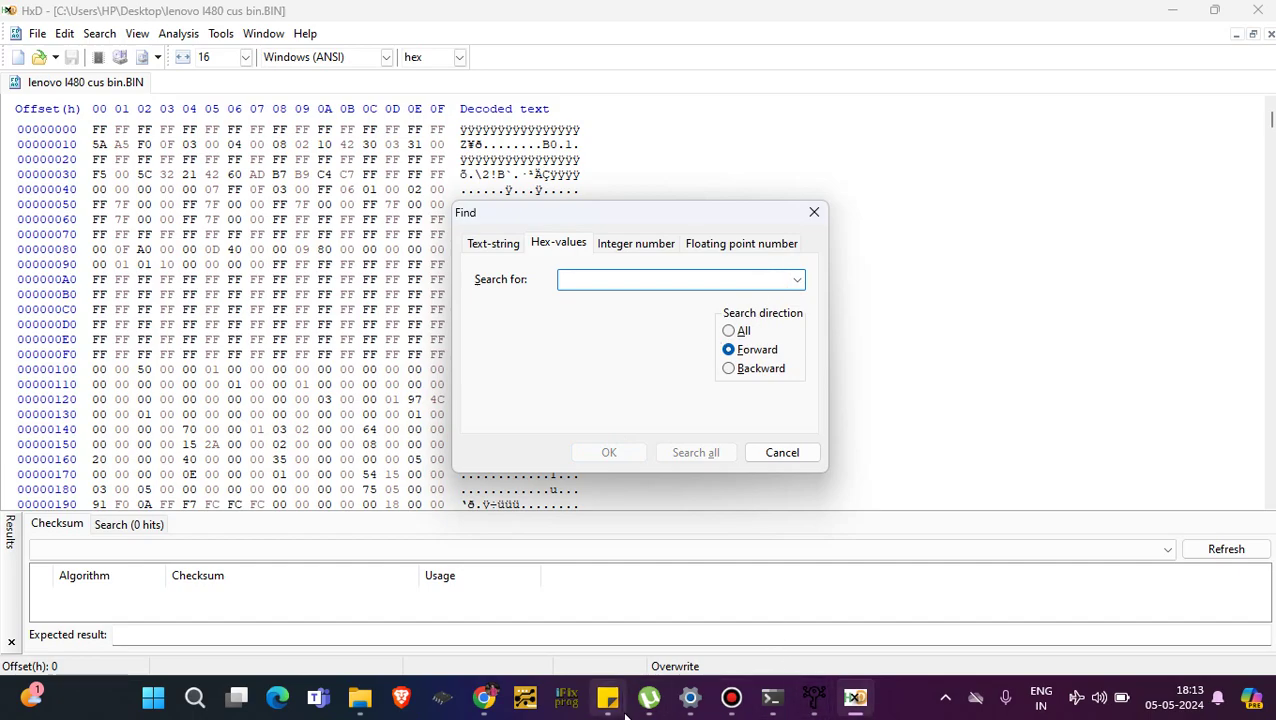
Search for the sticky note's hex marker, select the key bytes, and minimize HxD.
{"action": "mouse_move", "coordinate": [608, 697]}
{"action": "left_click", "coordinate": [546, 595]}
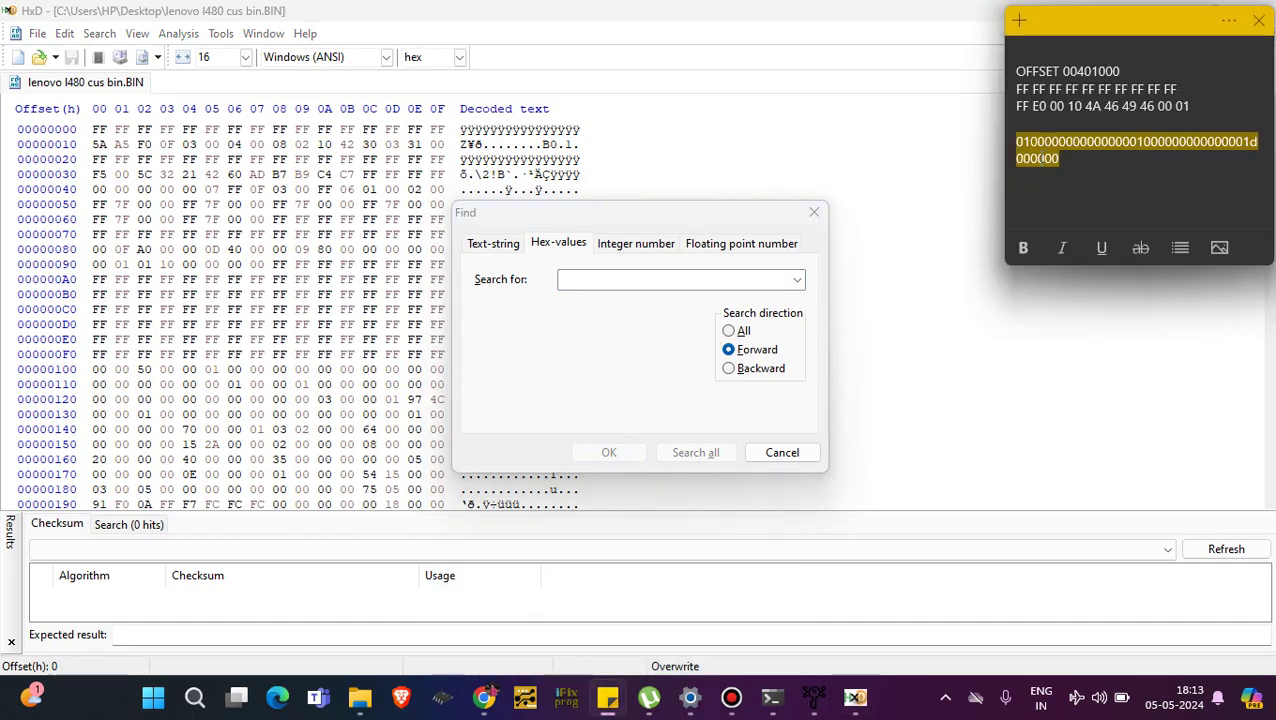
{"action": "right_click", "coordinate": [1078, 158]}
{"action": "left_click", "coordinate": [1085, 178]}
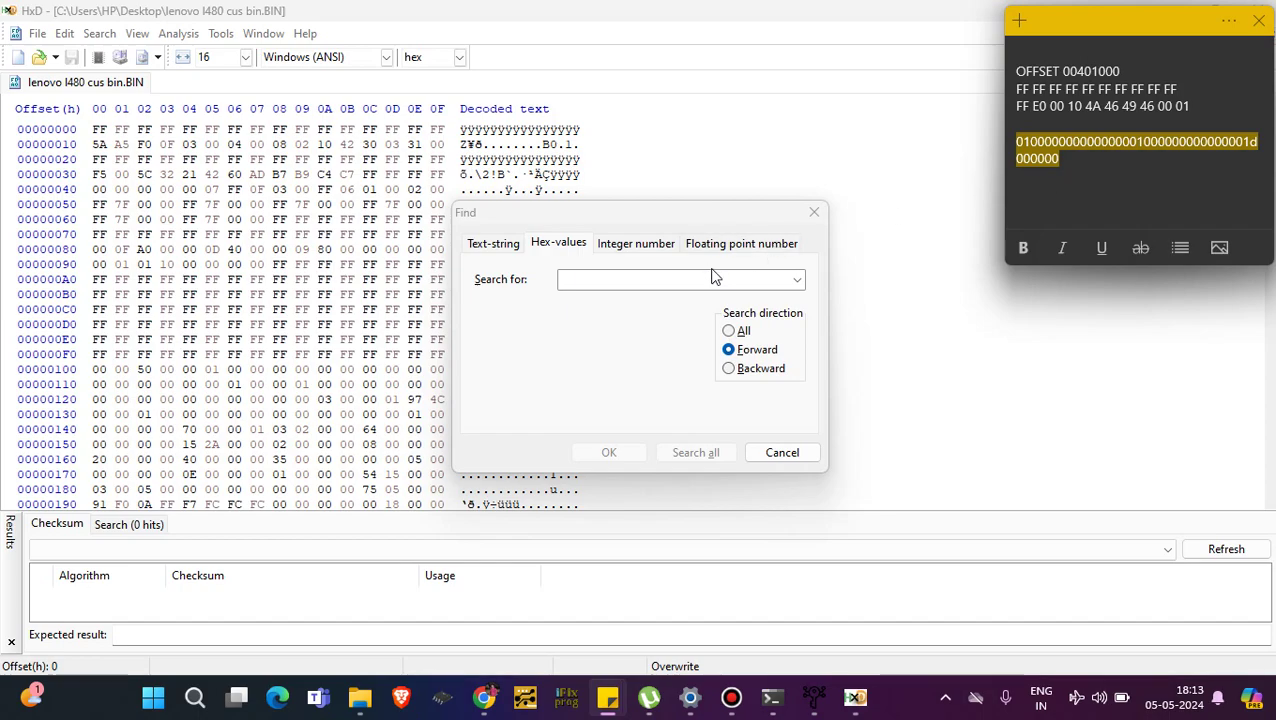
{"action": "left_click", "coordinate": [714, 279]}
{"action": "key", "text": "ctrl+v"}
{"action": "left_click", "coordinate": [609, 453]}
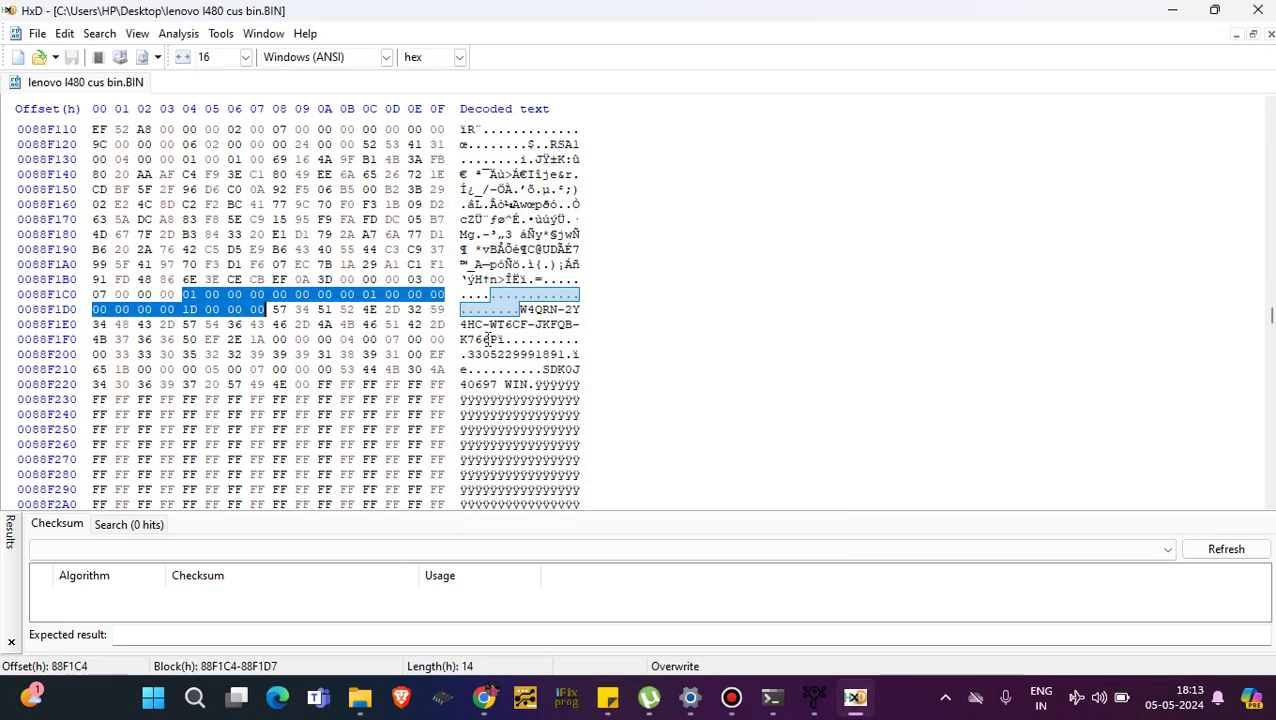
{"action": "left_click_drag", "start_coordinate": [497, 339], "coordinate": [461, 340]}
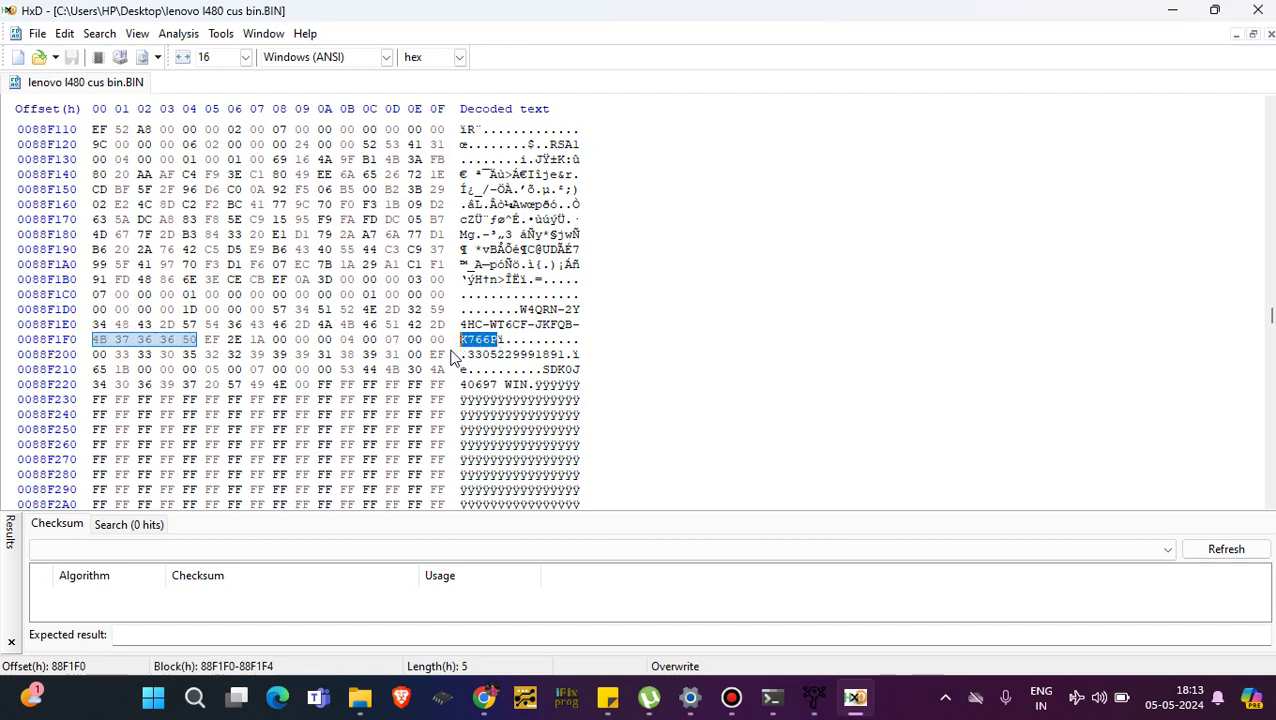
{"action": "left_click", "coordinate": [1173, 10]}
{"action": "left_click", "coordinate": [711, 366]}
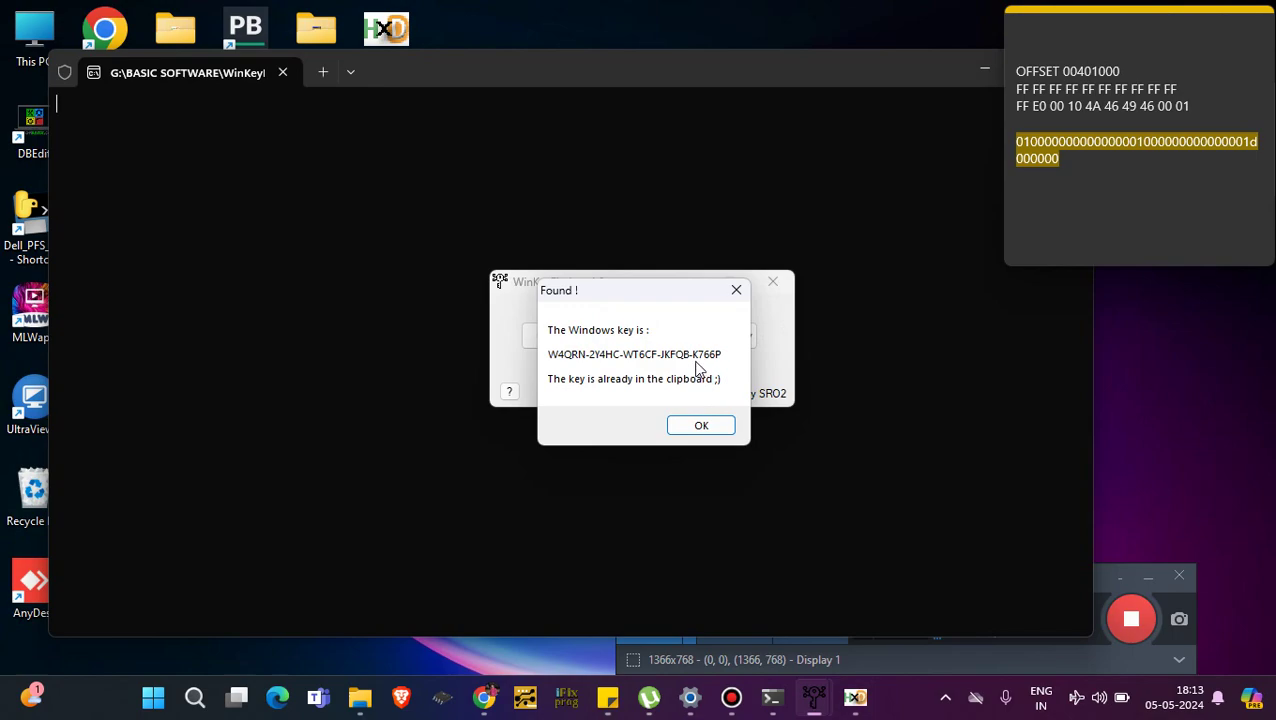
Dismiss the found key and scan the Desktop > mr > hp 400 g6 LOGO REMOVED folder.
{"action": "left_click", "coordinate": [703, 426]}
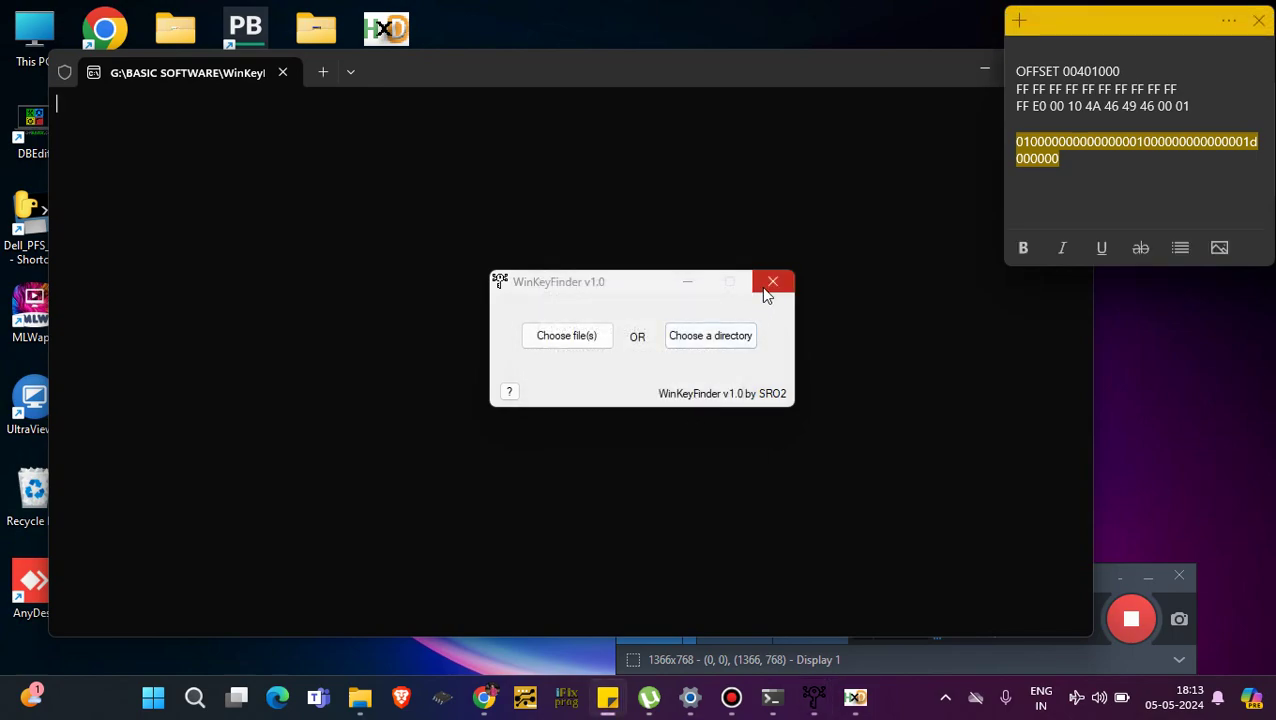
{"action": "left_click", "coordinate": [711, 344]}
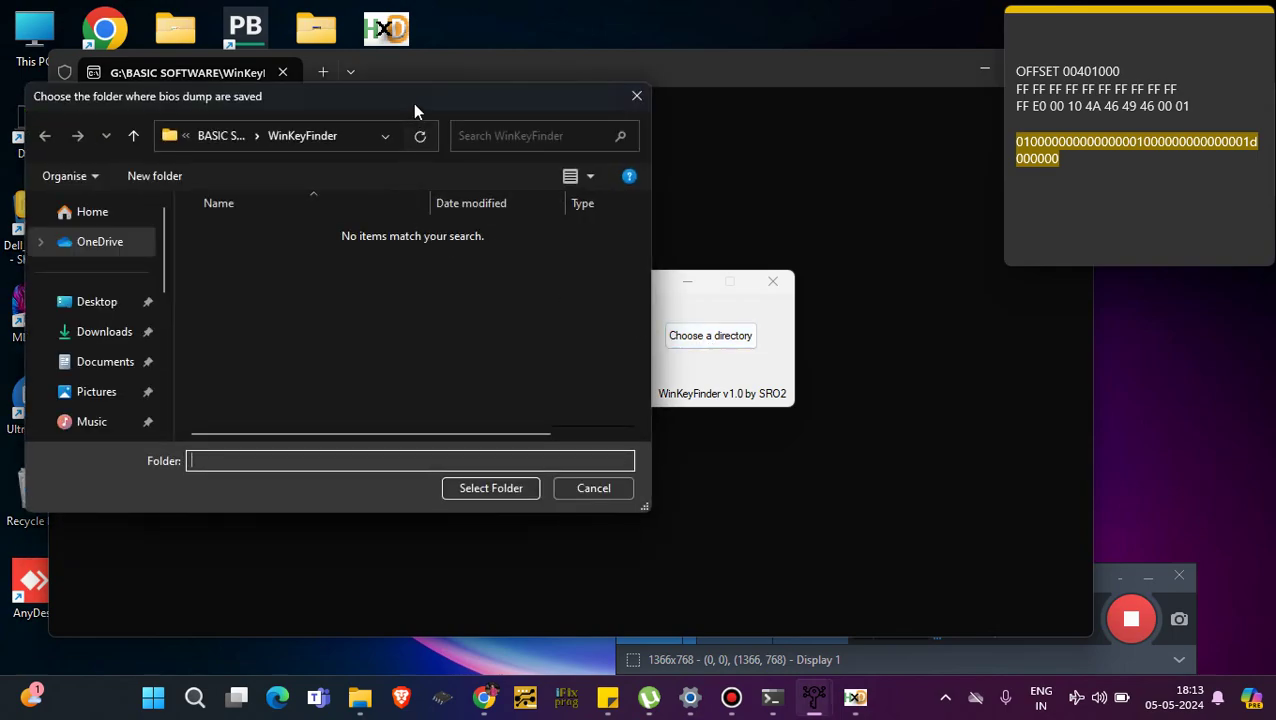
{"action": "left_click", "coordinate": [308, 34]}
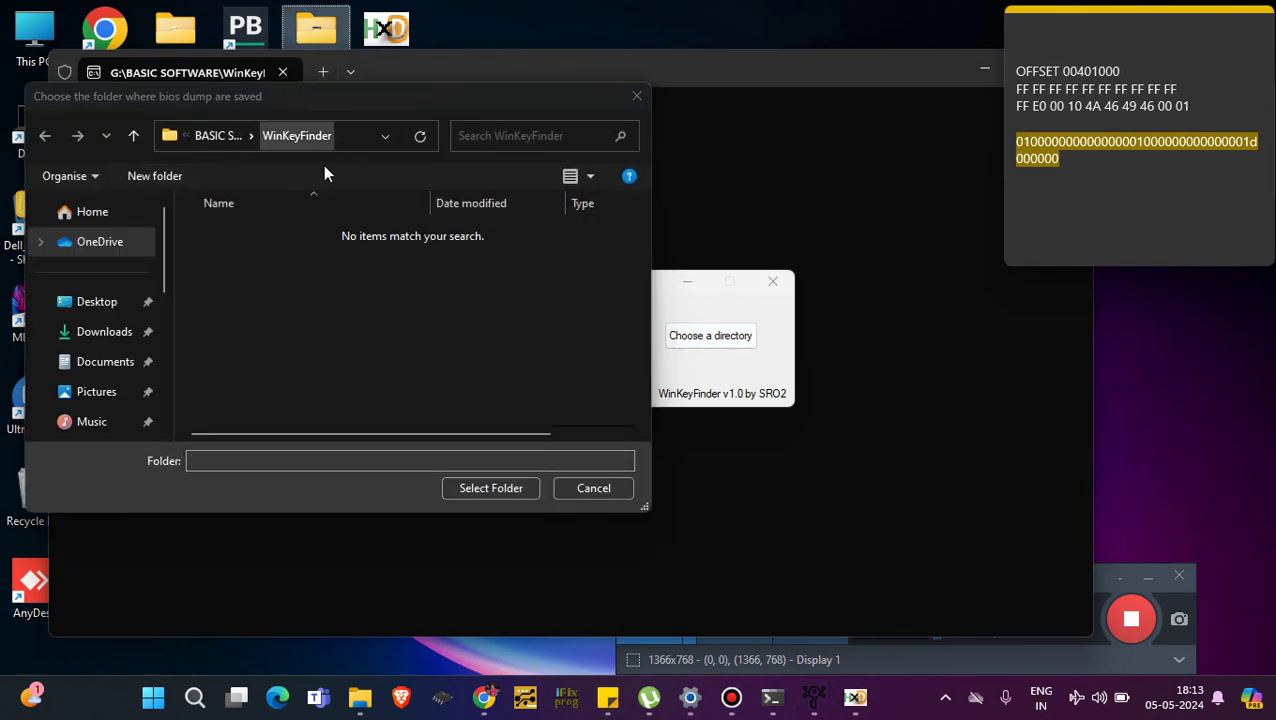
{"action": "left_click", "coordinate": [82, 306]}
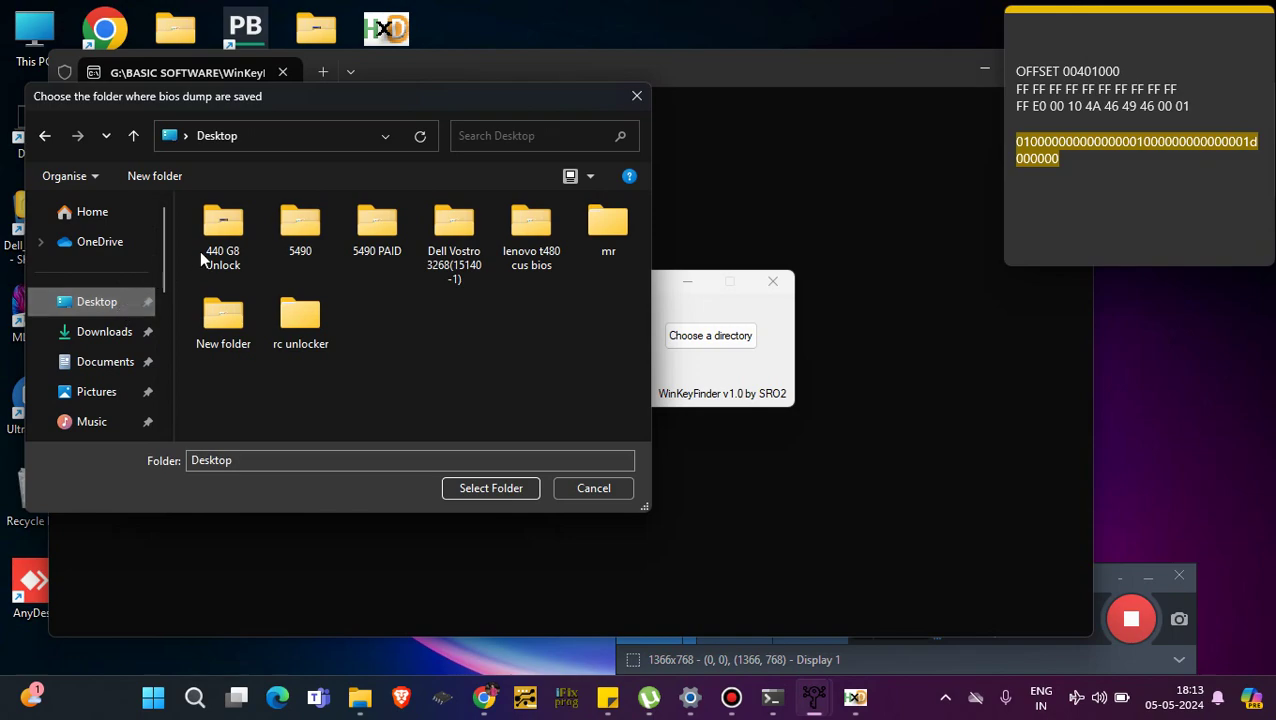
{"action": "double_click", "coordinate": [604, 226]}
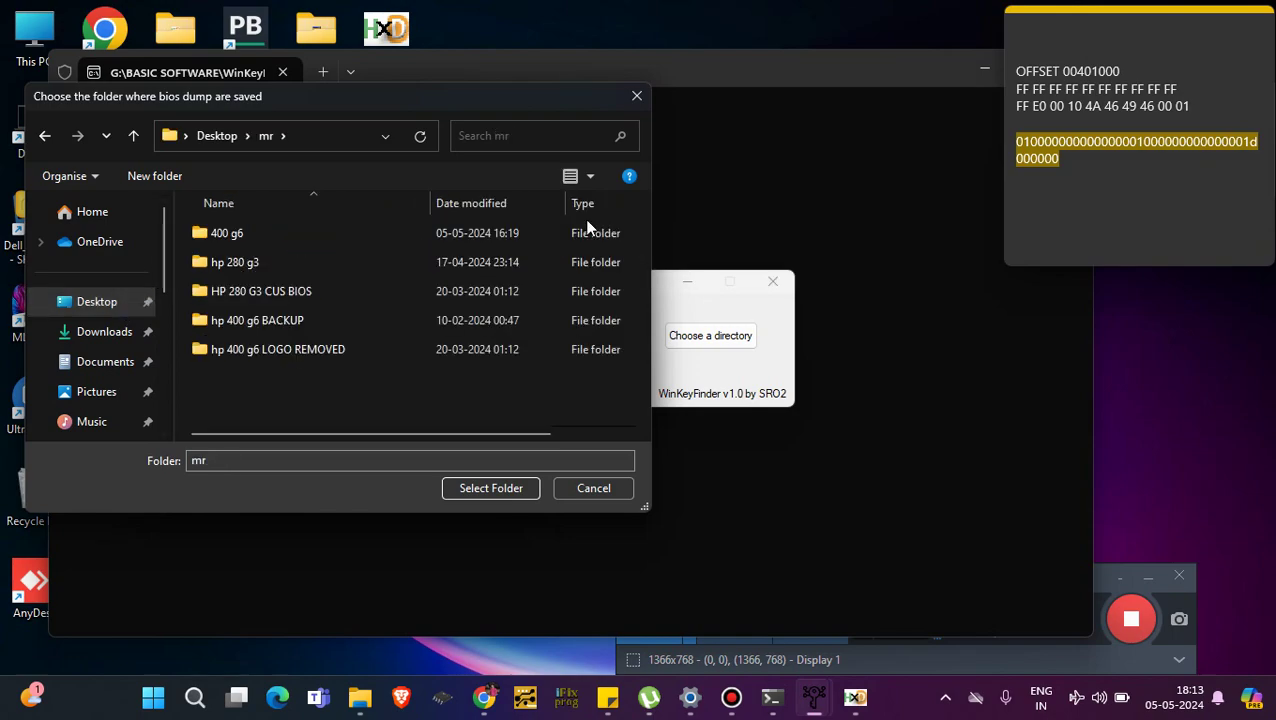
{"action": "left_click", "coordinate": [258, 265]}
{"action": "double_click", "coordinate": [258, 265]}
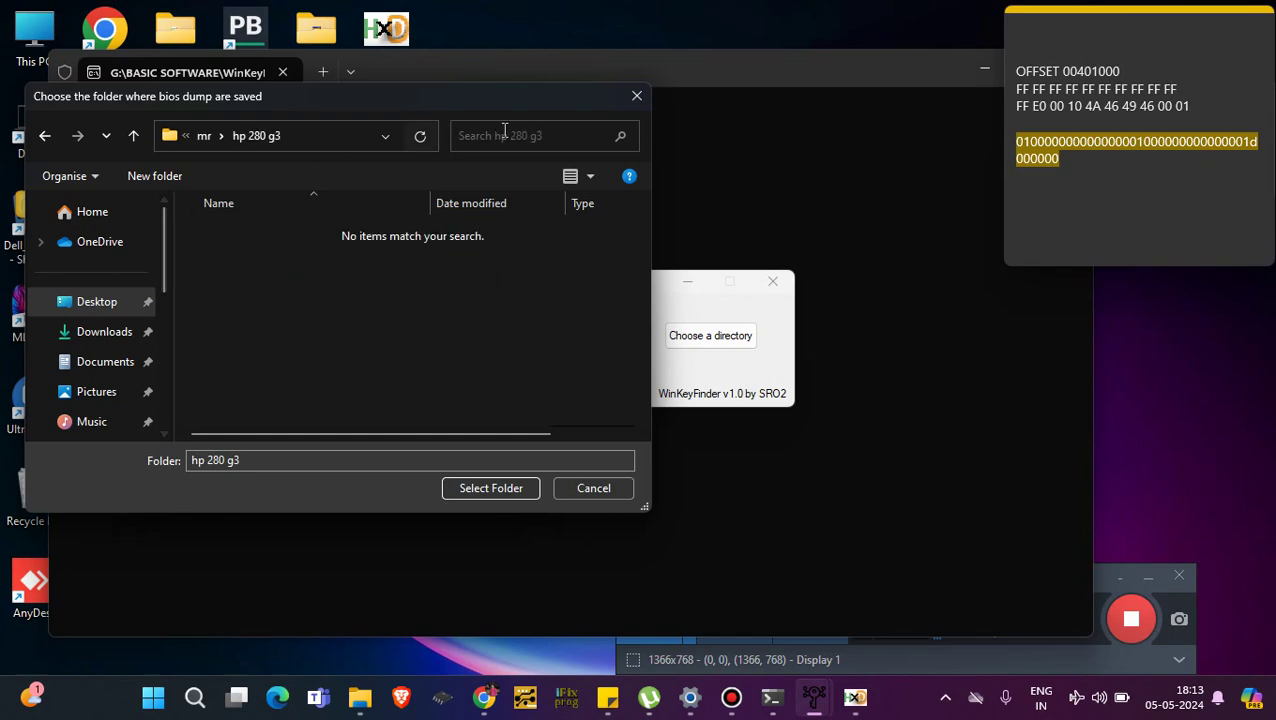
{"action": "left_click", "coordinate": [133, 136]}
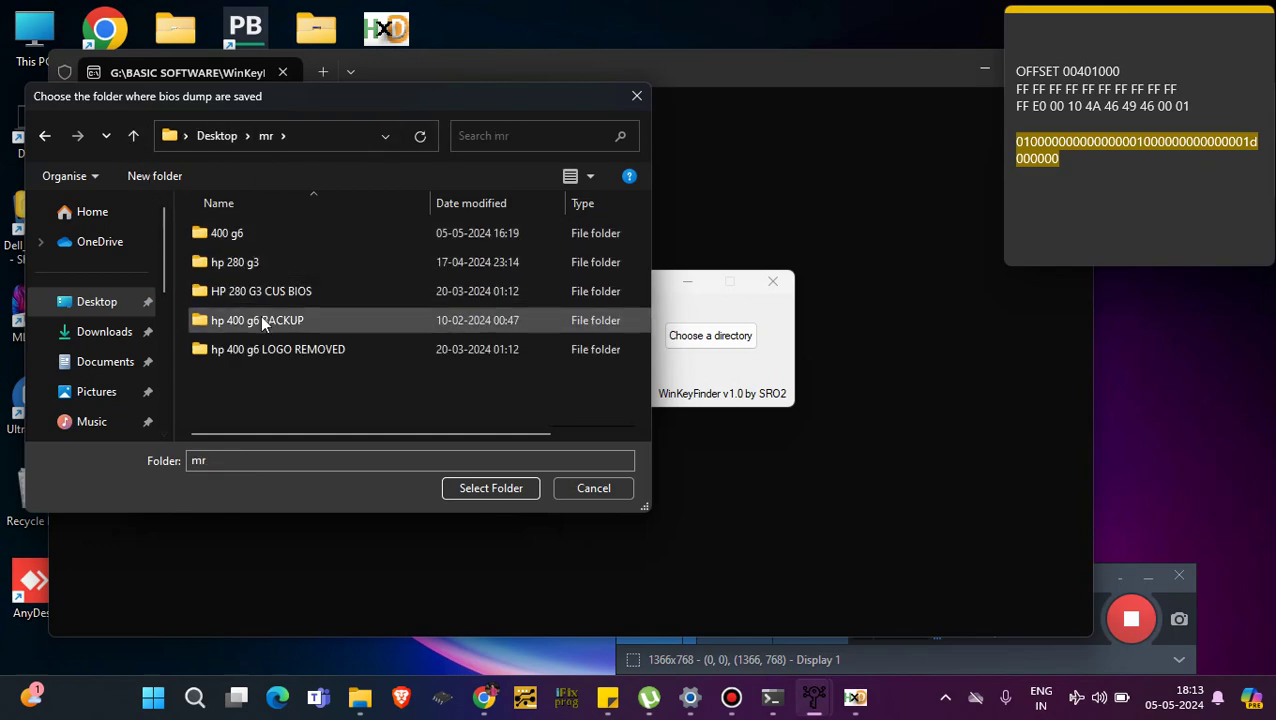
{"action": "double_click", "coordinate": [270, 355]}
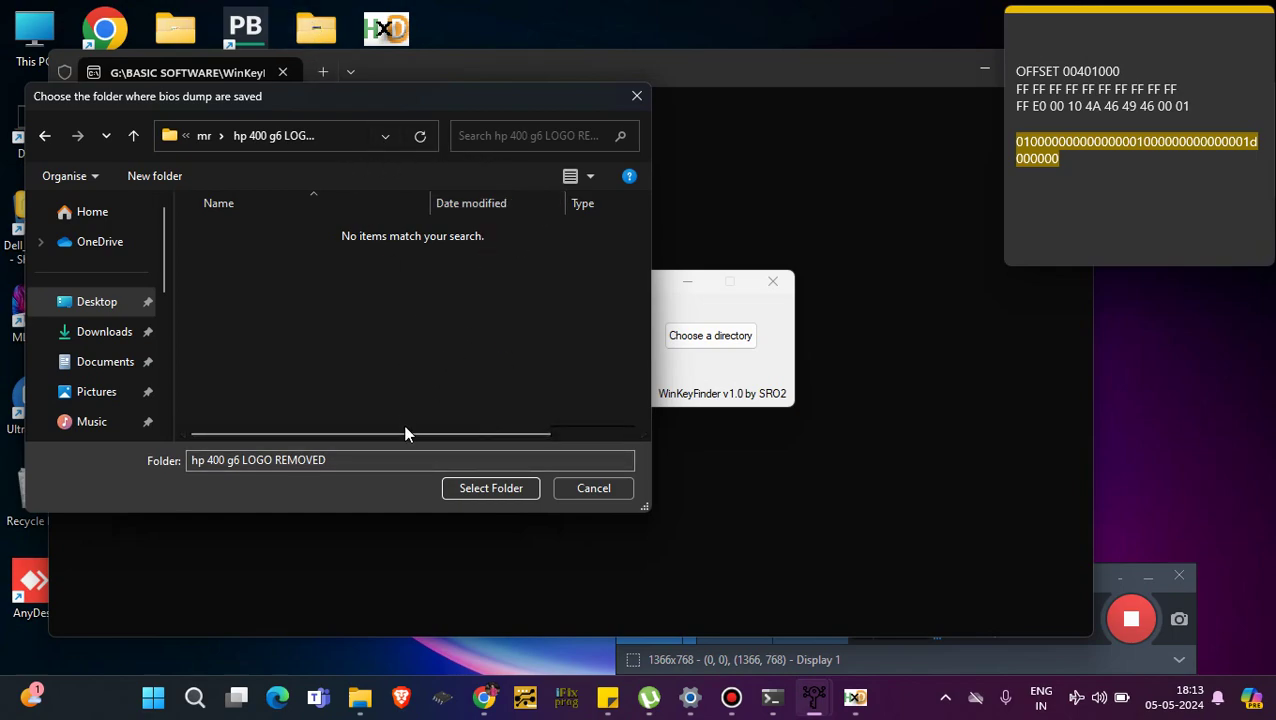
{"action": "left_click", "coordinate": [470, 487]}
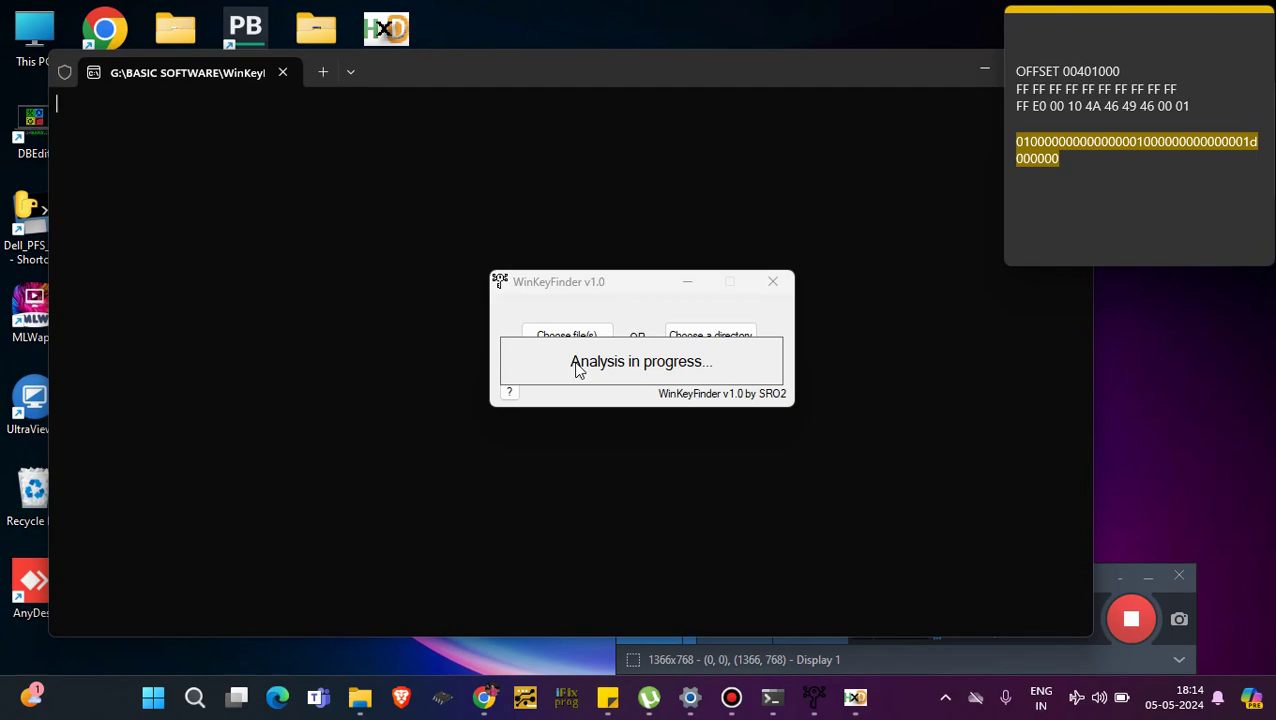
{"action": "left_click_drag", "start_coordinate": [423, 66], "coordinate": [428, 321]}
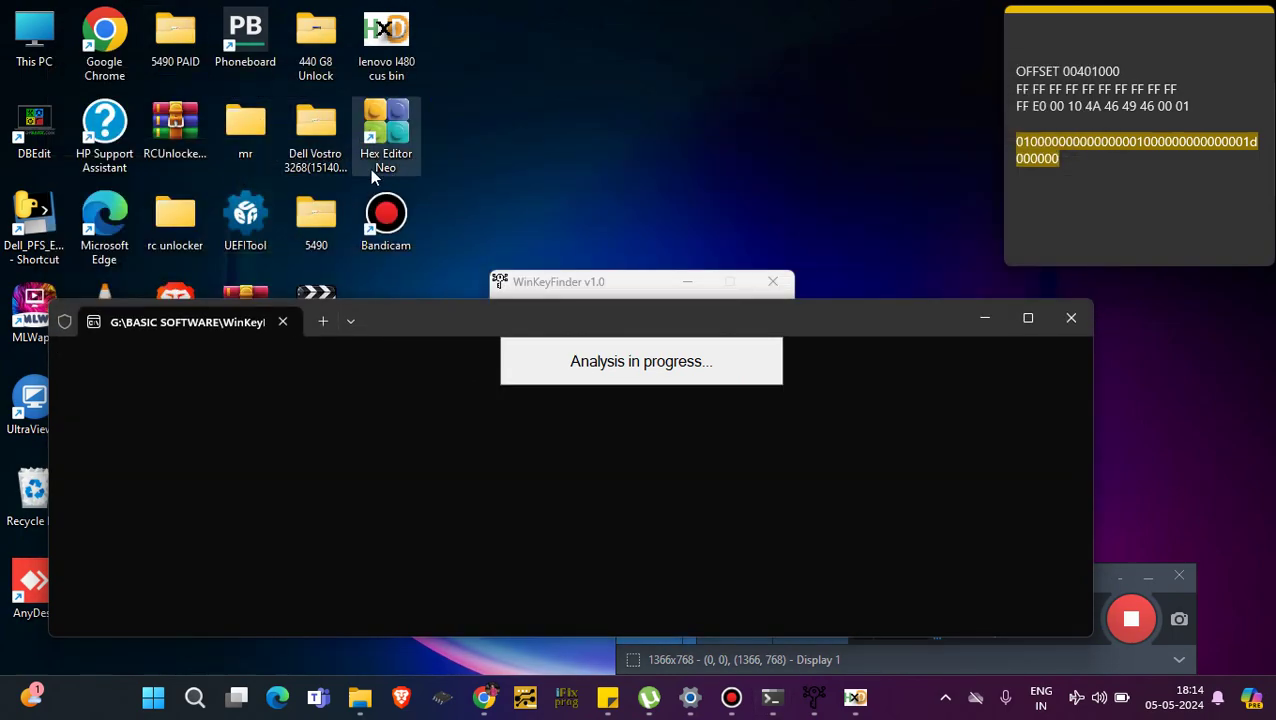
{"action": "double_click", "coordinate": [243, 122]}
{"action": "left_click", "coordinate": [257, 284]}
{"action": "double_click", "coordinate": [257, 284]}
{"action": "scroll", "coordinate": [284, 400], "scroll_direction": "down", "scroll_amount": 3}
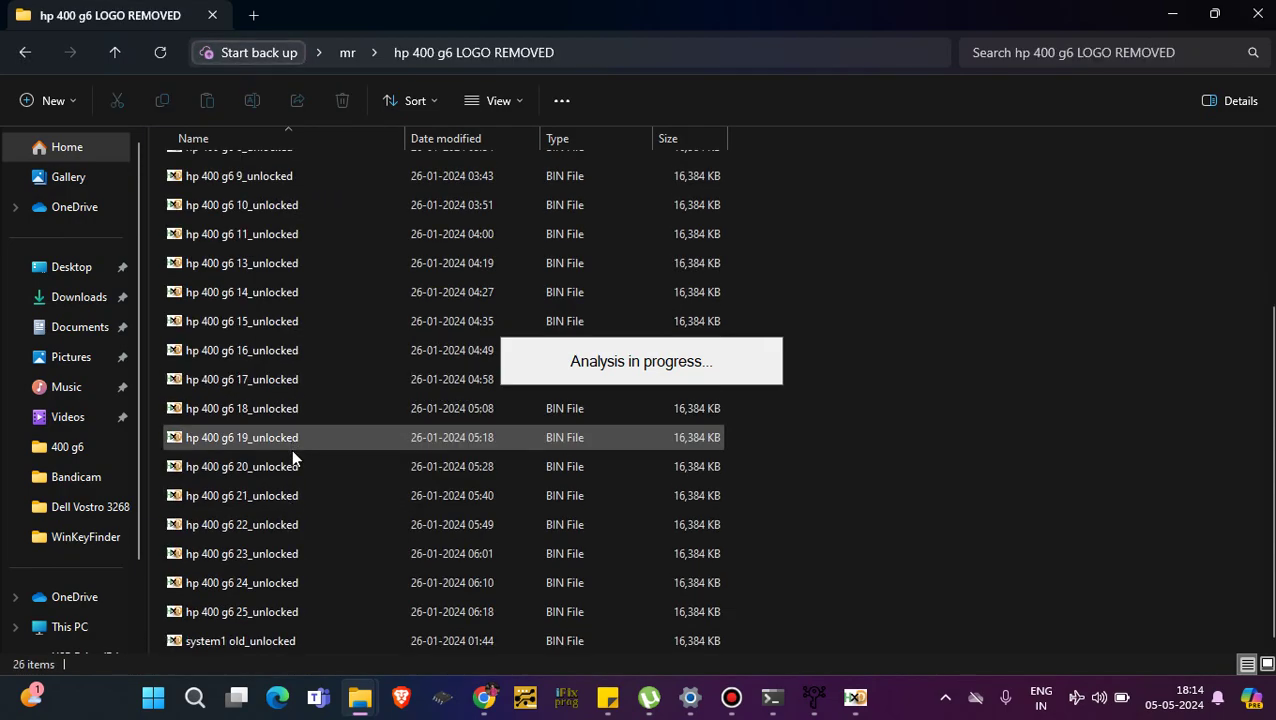
{"action": "scroll", "coordinate": [290, 520], "scroll_direction": "up", "scroll_amount": 3}
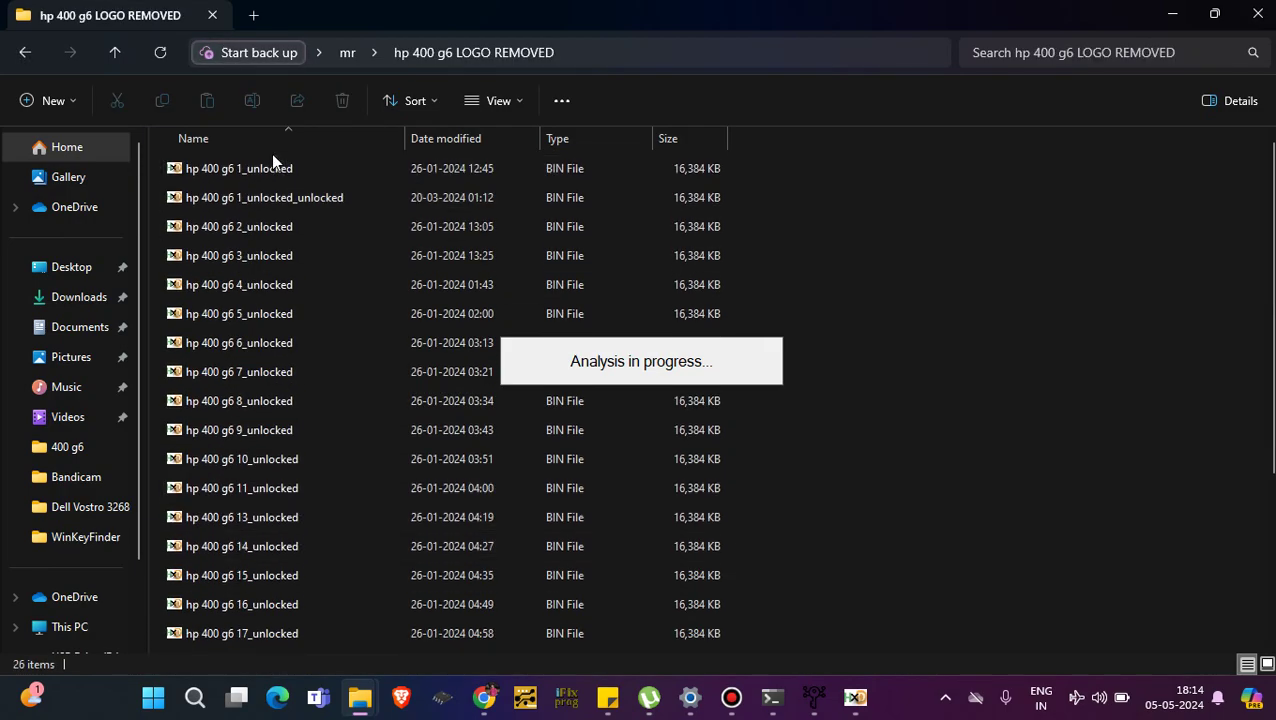
{"action": "left_click", "coordinate": [1176, 14]}
{"action": "left_click_drag", "start_coordinate": [810, 328], "coordinate": [809, 140]}
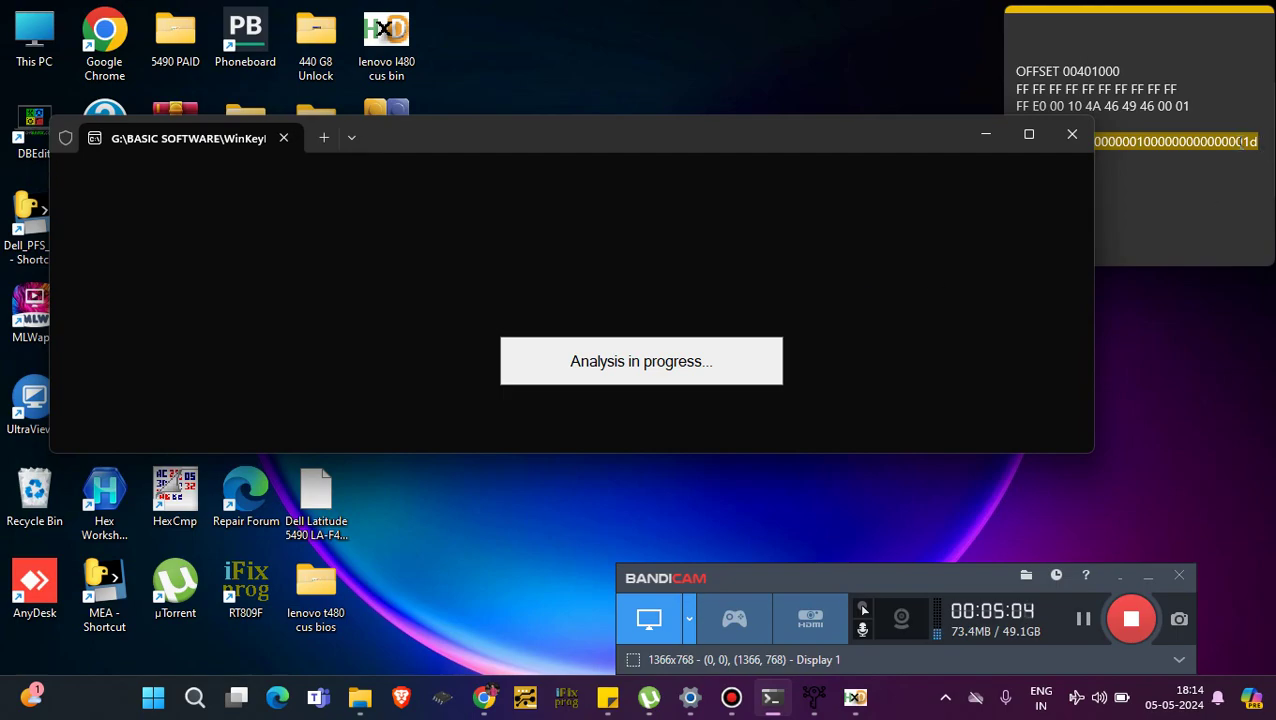
{"action": "left_click", "coordinate": [1132, 209]}
{"action": "left_click_drag", "start_coordinate": [1110, 160], "coordinate": [1010, 141]}
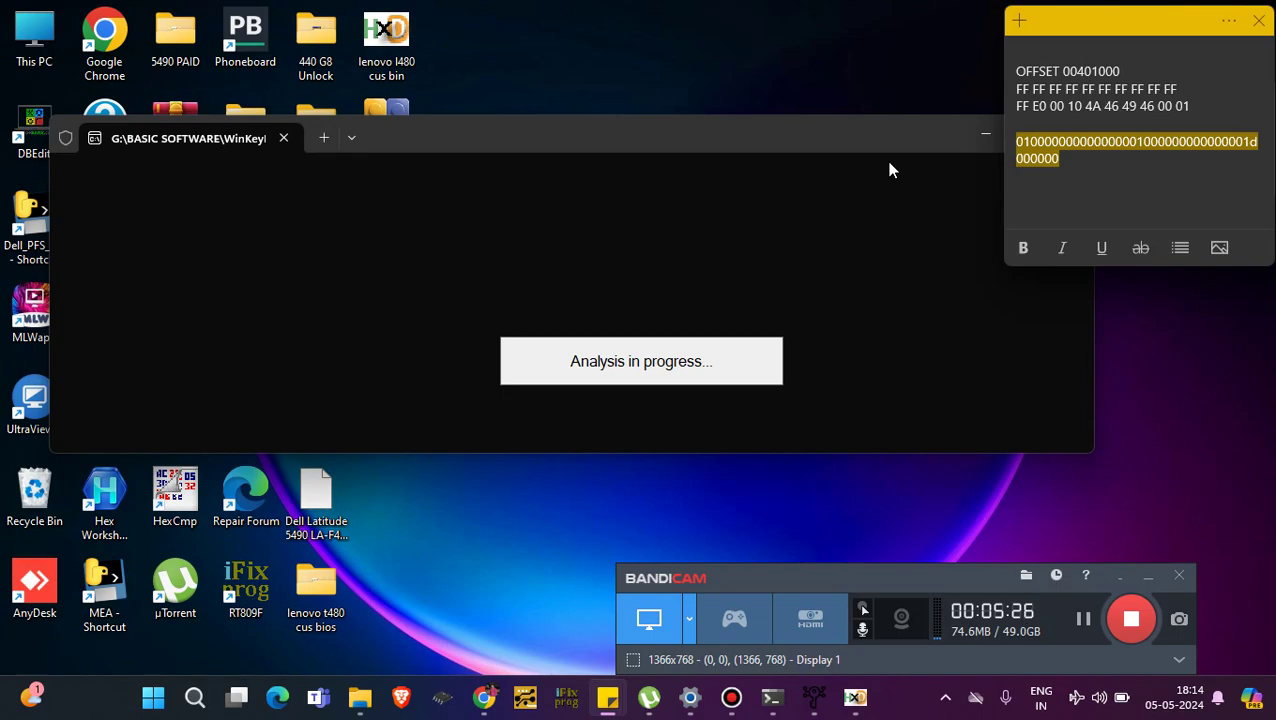
{"action": "left_click_drag", "start_coordinate": [598, 137], "coordinate": [778, 130]}
{"action": "left_click", "coordinate": [1141, 122]}
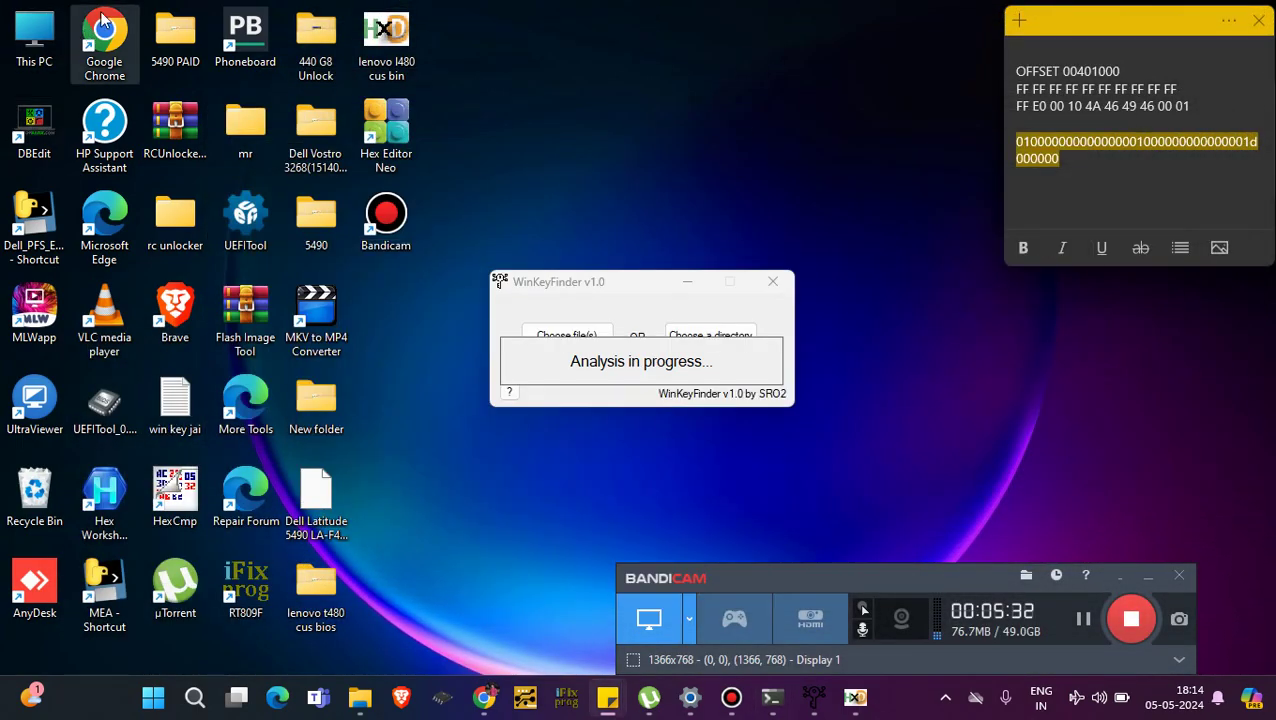
Launch windowskeyfinder from This PC > G: > BASIC SOFTWARE > Act Kms.
{"action": "double_click", "coordinate": [34, 38]}
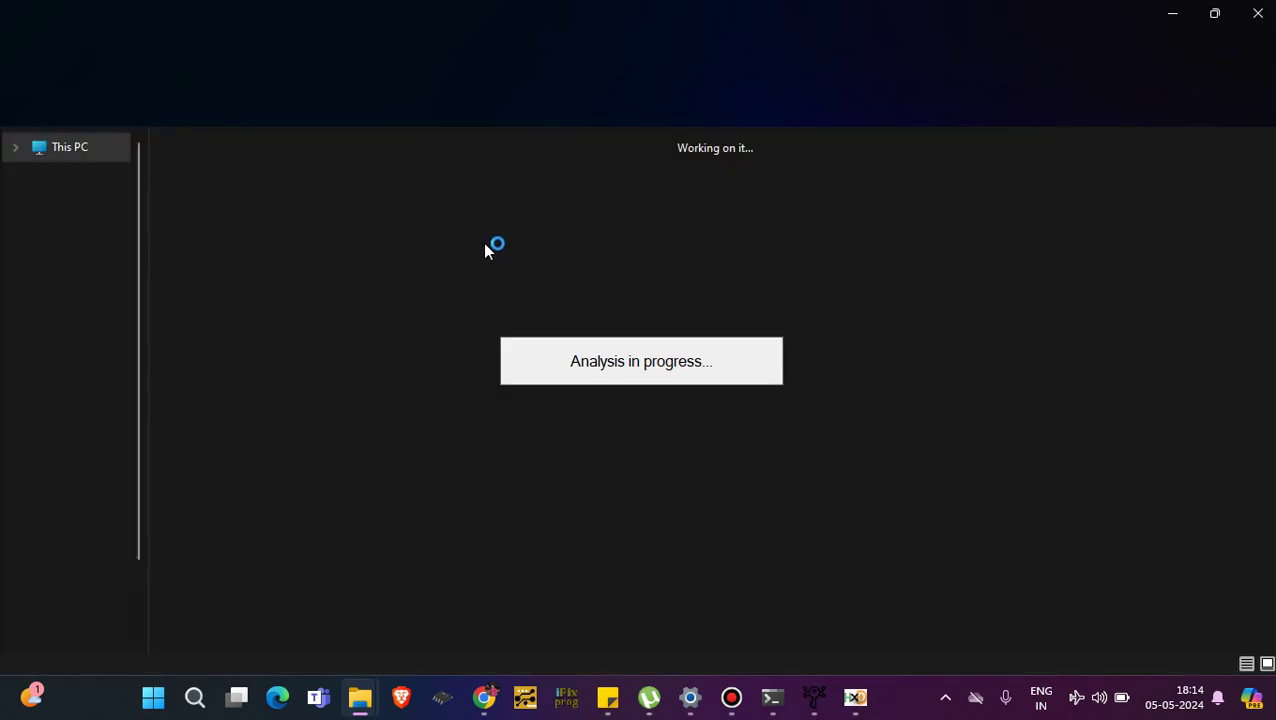
{"action": "double_click", "coordinate": [676, 200]}
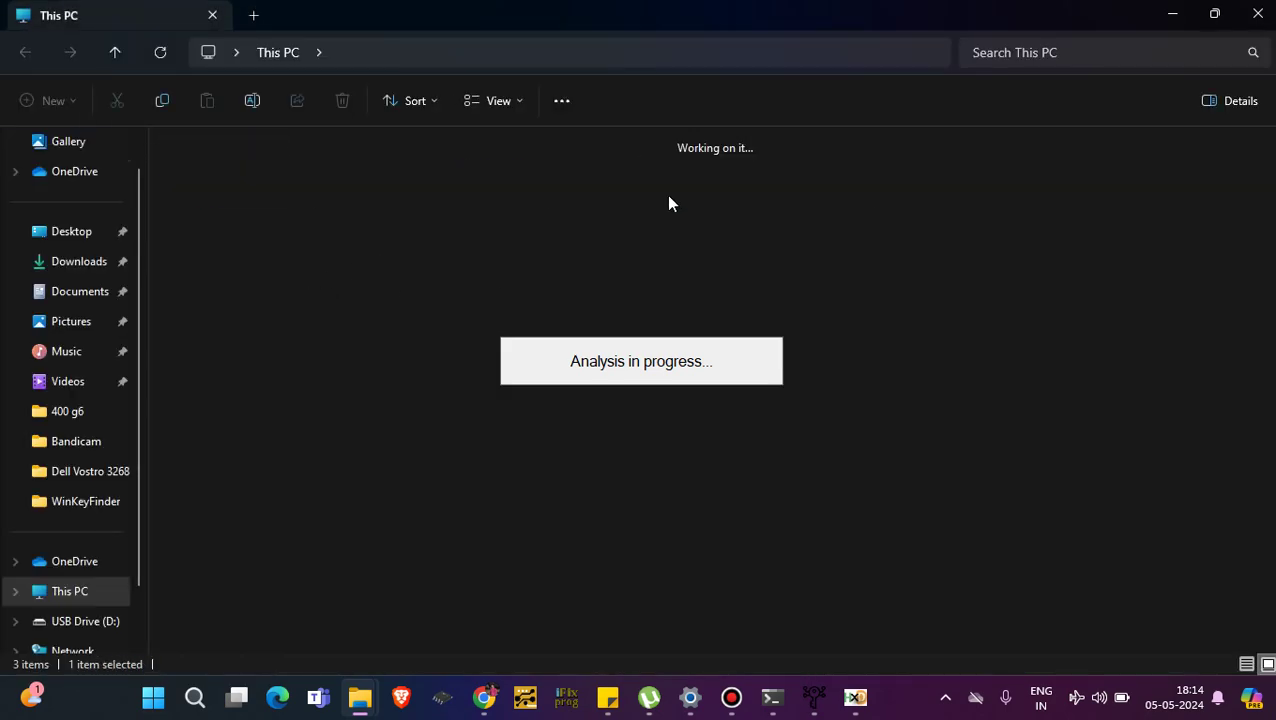
{"action": "double_click", "coordinate": [193, 177]}
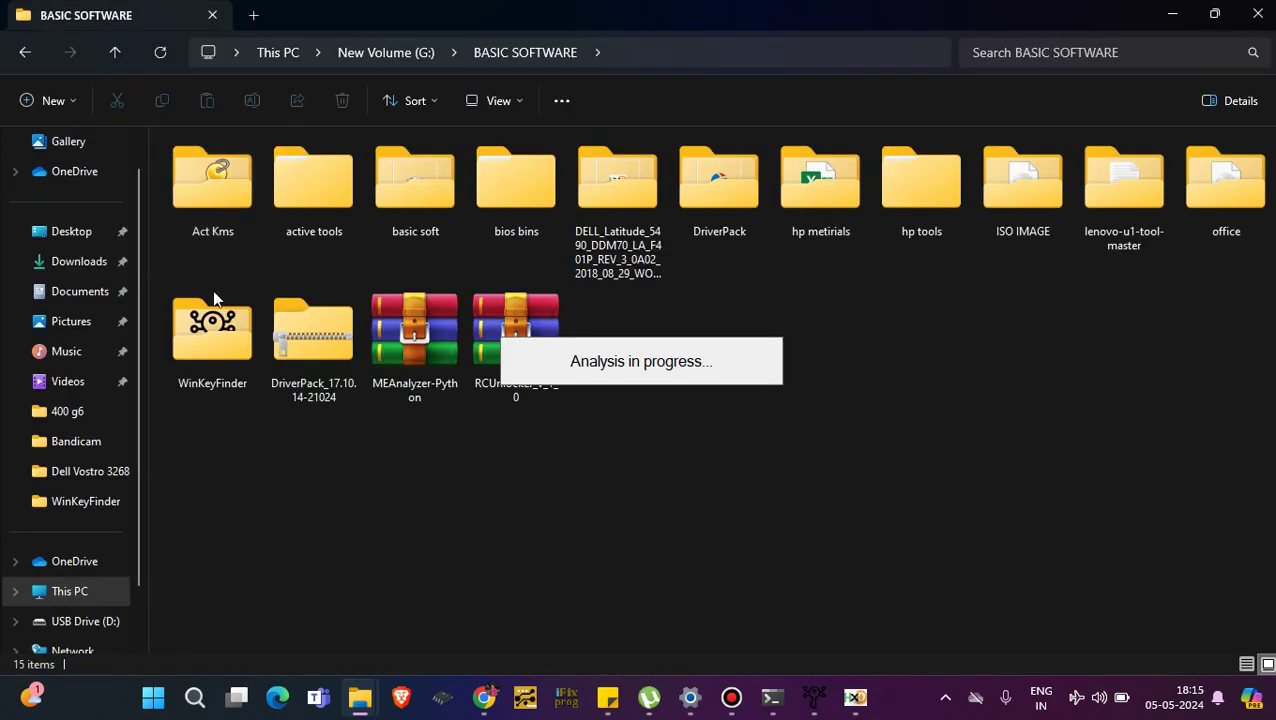
{"action": "double_click", "coordinate": [219, 205]}
{"action": "double_click", "coordinate": [208, 275]}
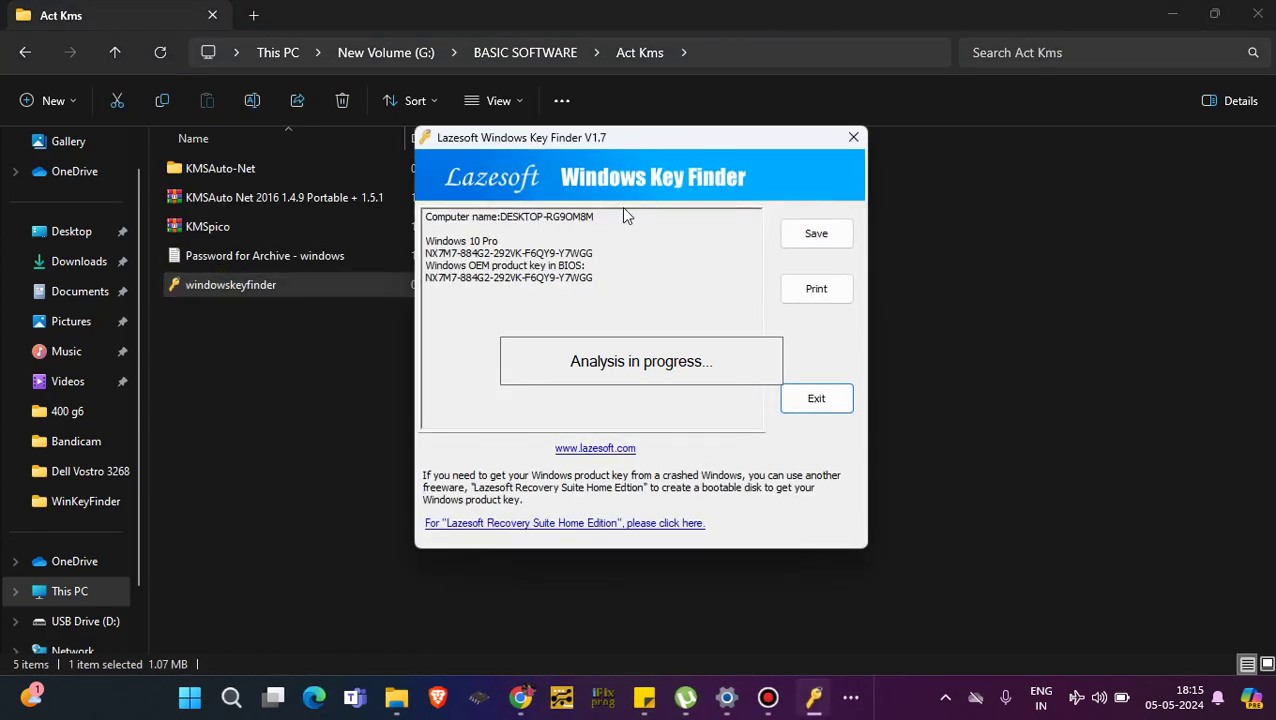
Move the key finder window right and select the BIOS OEM product key.
{"action": "left_click_drag", "start_coordinate": [629, 139], "coordinate": [983, 137]}
{"action": "left_click", "coordinate": [958, 290]}
{"action": "left_click_drag", "start_coordinate": [781, 278], "coordinate": [952, 280]}
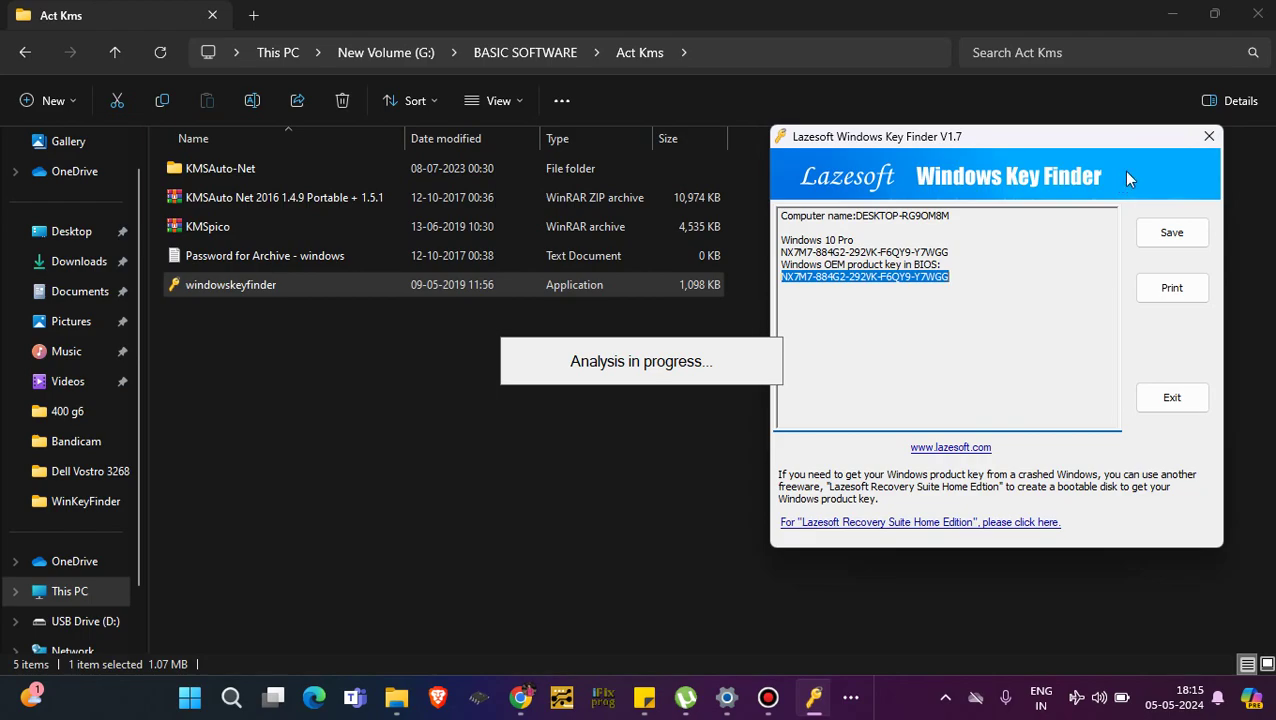
Close the key finder, reopen Act Kms to inspect windowskeyfinder, then minimize Explorer.
{"action": "left_click", "coordinate": [1209, 136]}
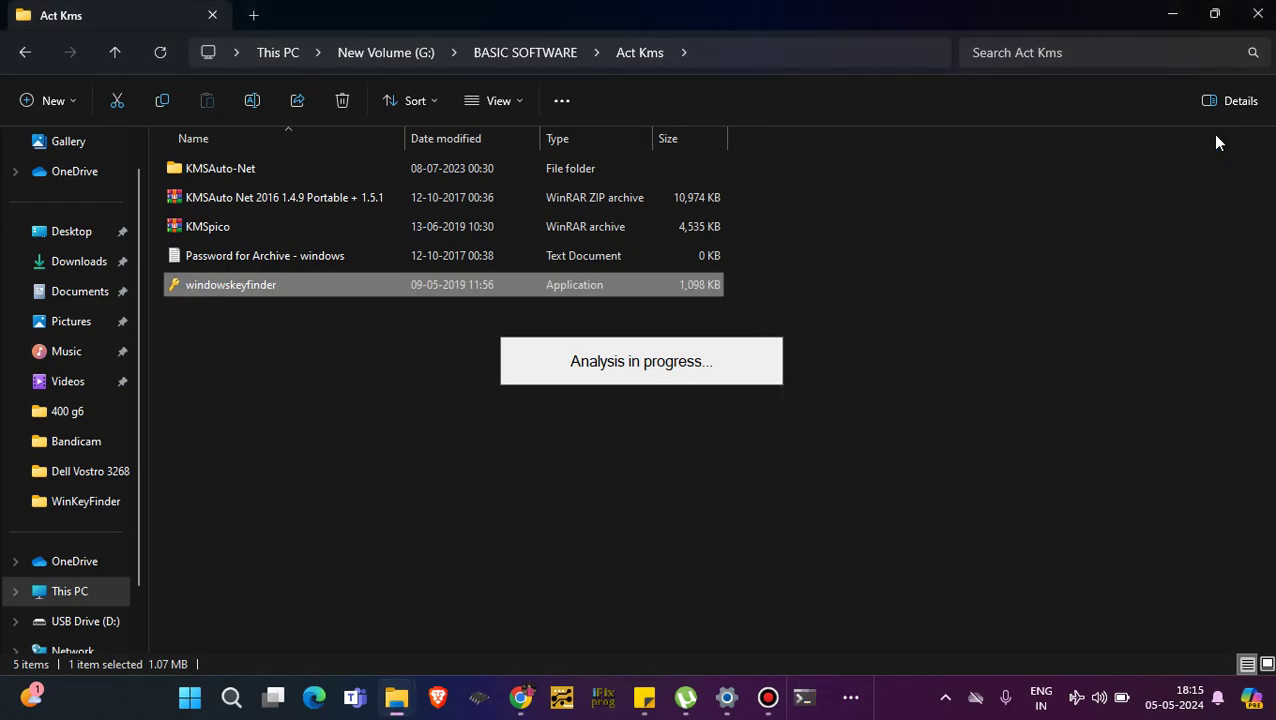
{"action": "left_click", "coordinate": [27, 54]}
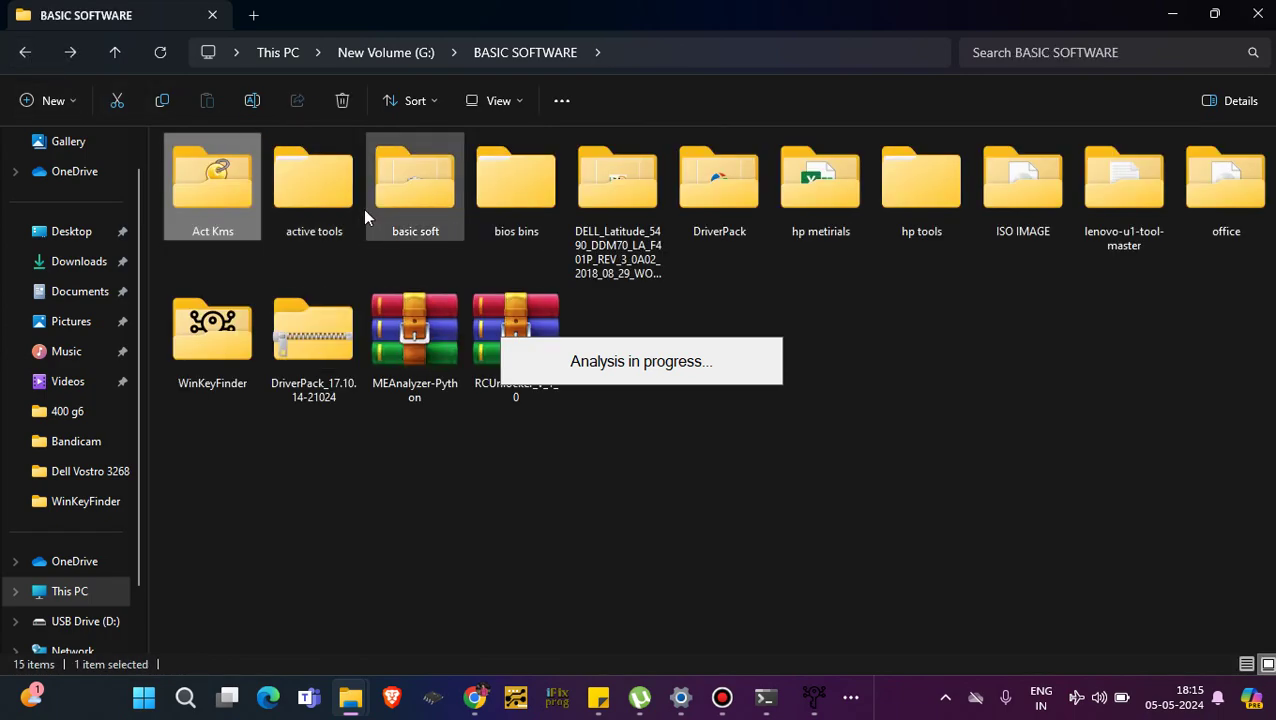
{"action": "mouse_move", "coordinate": [415, 169]}
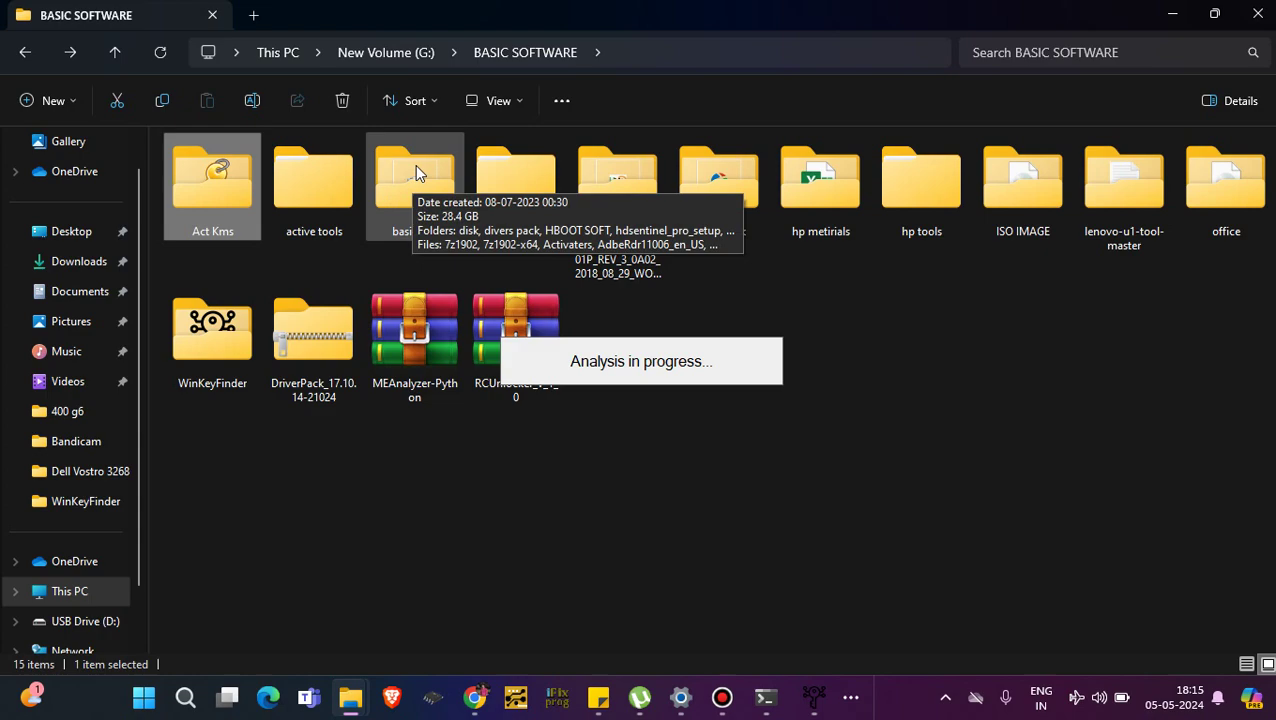
{"action": "double_click", "coordinate": [196, 184]}
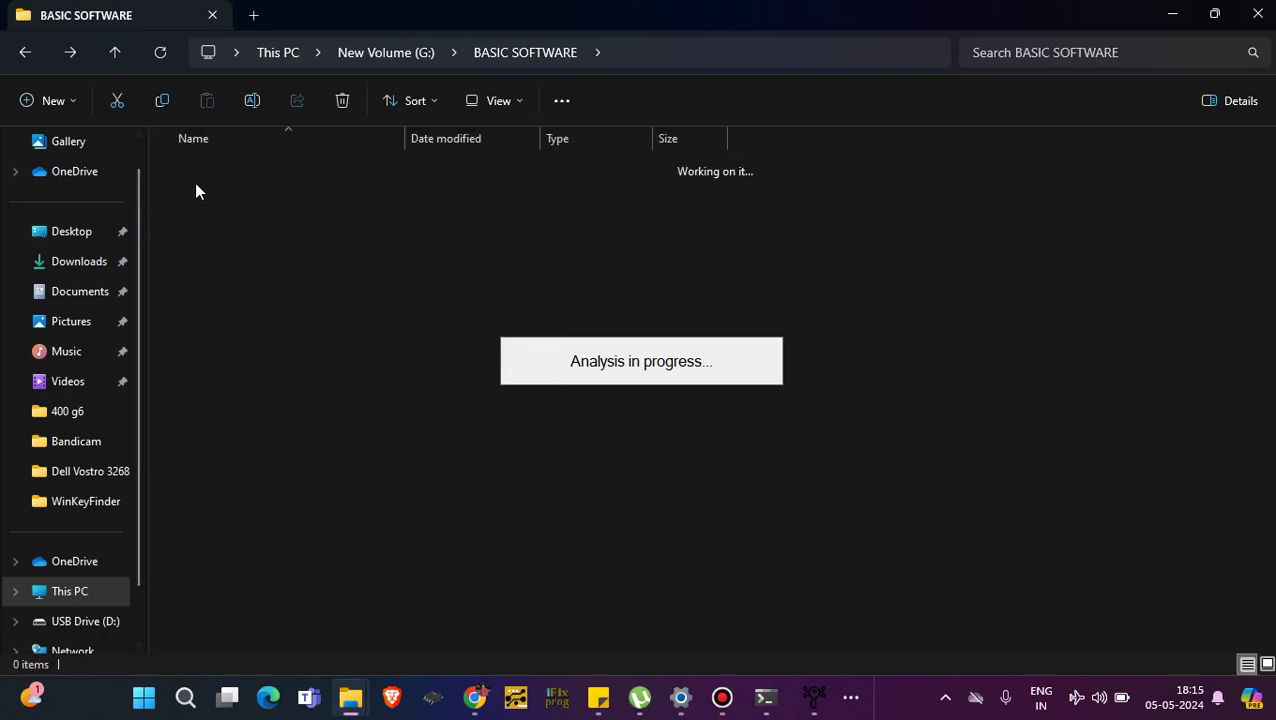
{"action": "left_click", "coordinate": [250, 292]}
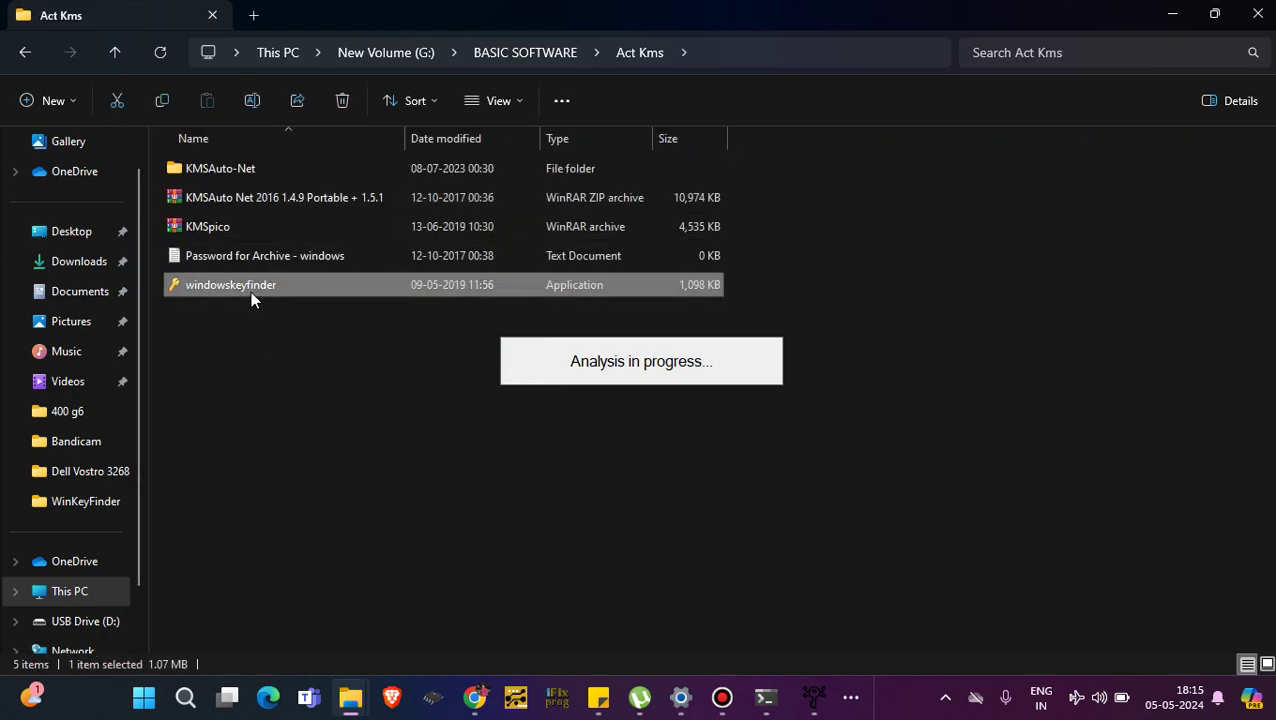
{"action": "mouse_move", "coordinate": [254, 287]}
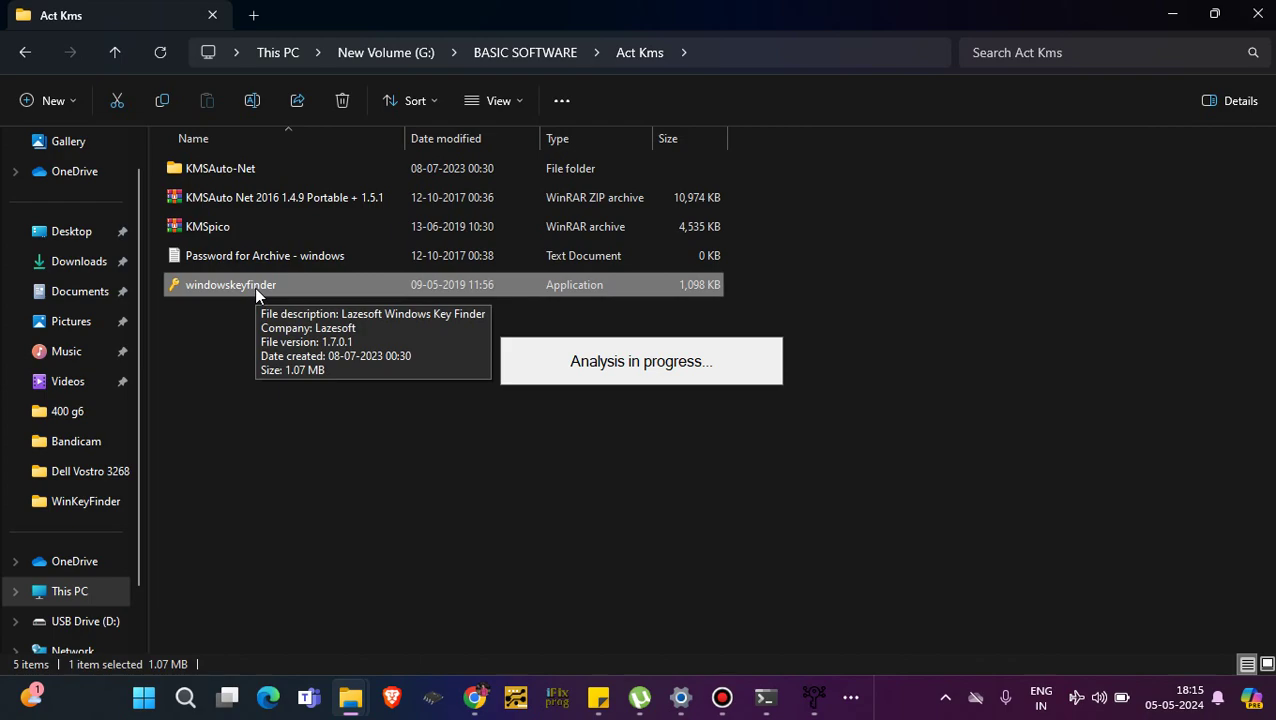
{"action": "left_click", "coordinate": [432, 480]}
{"action": "left_click", "coordinate": [1172, 12]}
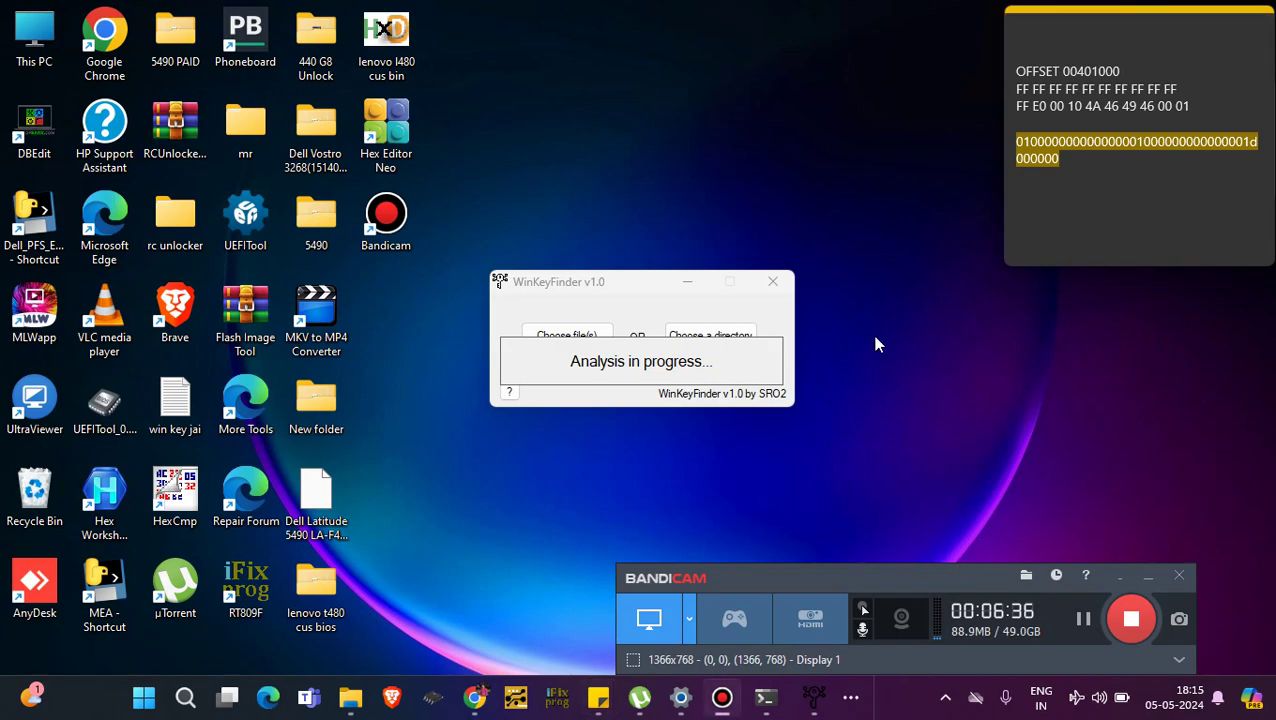
Refresh the desktop three times and close the WinKeyFinder window.
{"action": "right_click", "coordinate": [897, 391]}
{"action": "left_click", "coordinate": [905, 322]}
{"action": "right_click", "coordinate": [857, 247]}
{"action": "left_click", "coordinate": [858, 255]}
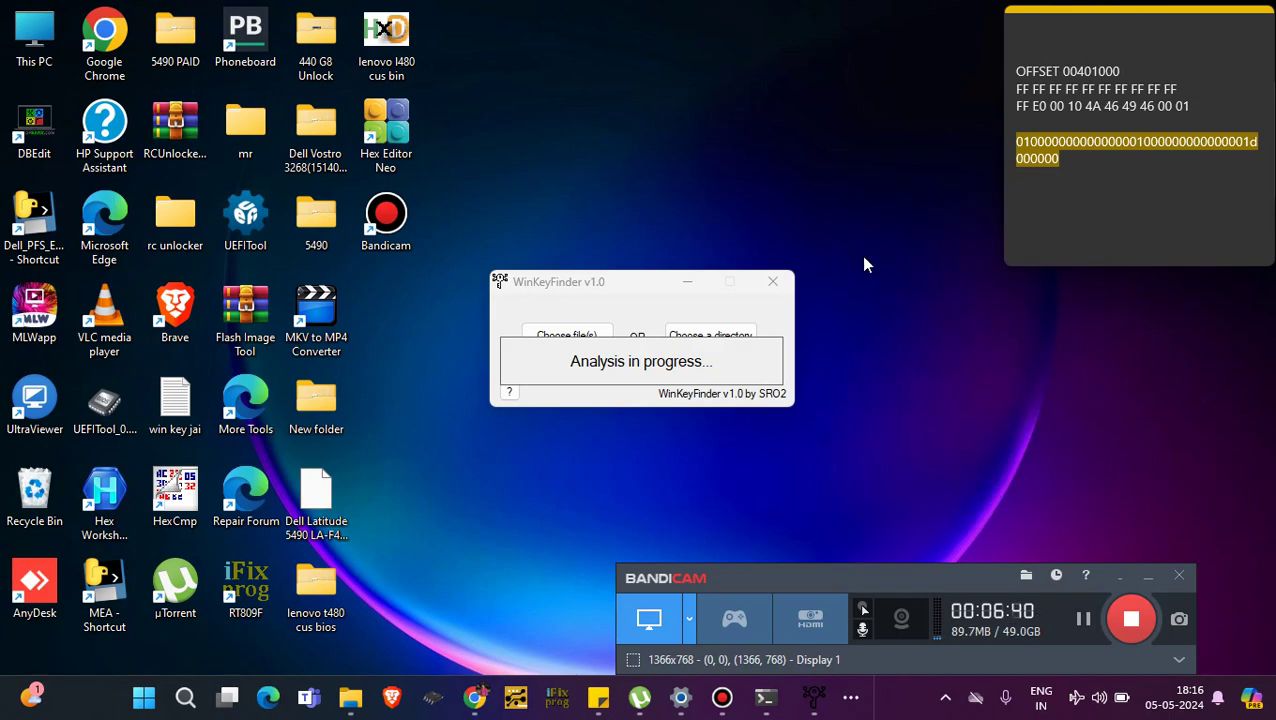
{"action": "right_click", "coordinate": [873, 300]}
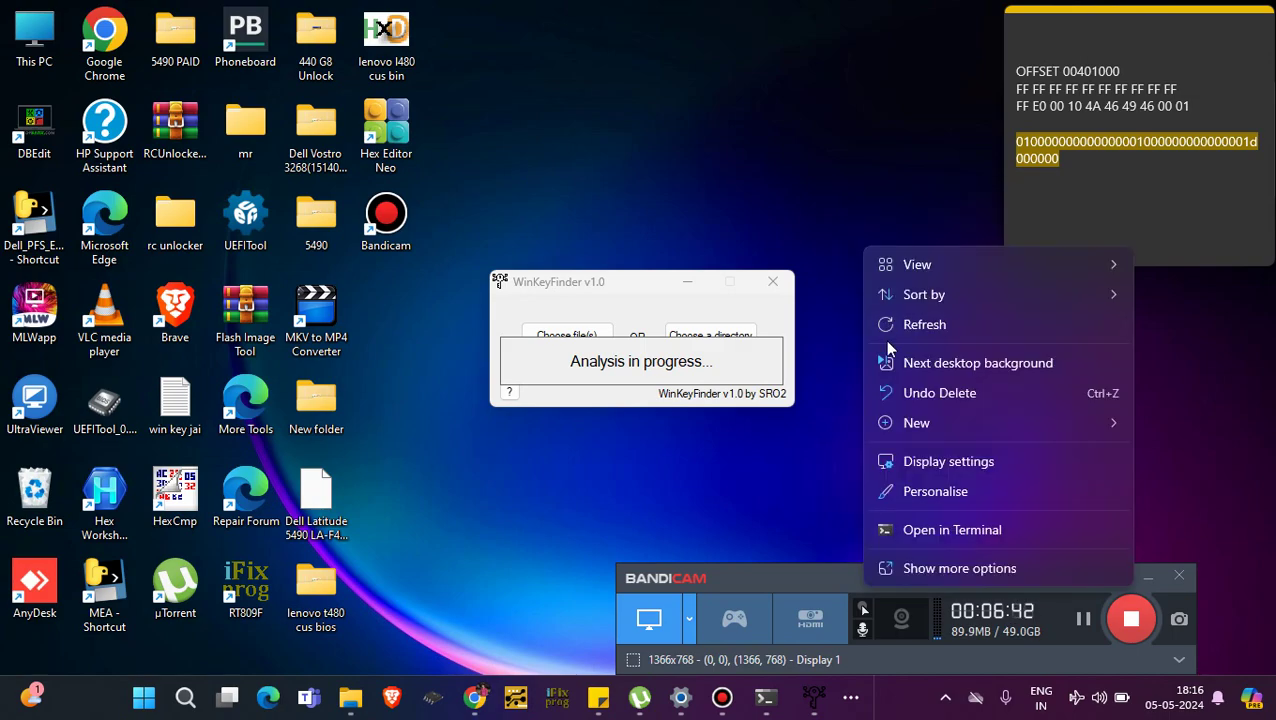
{"action": "left_click", "coordinate": [885, 324]}
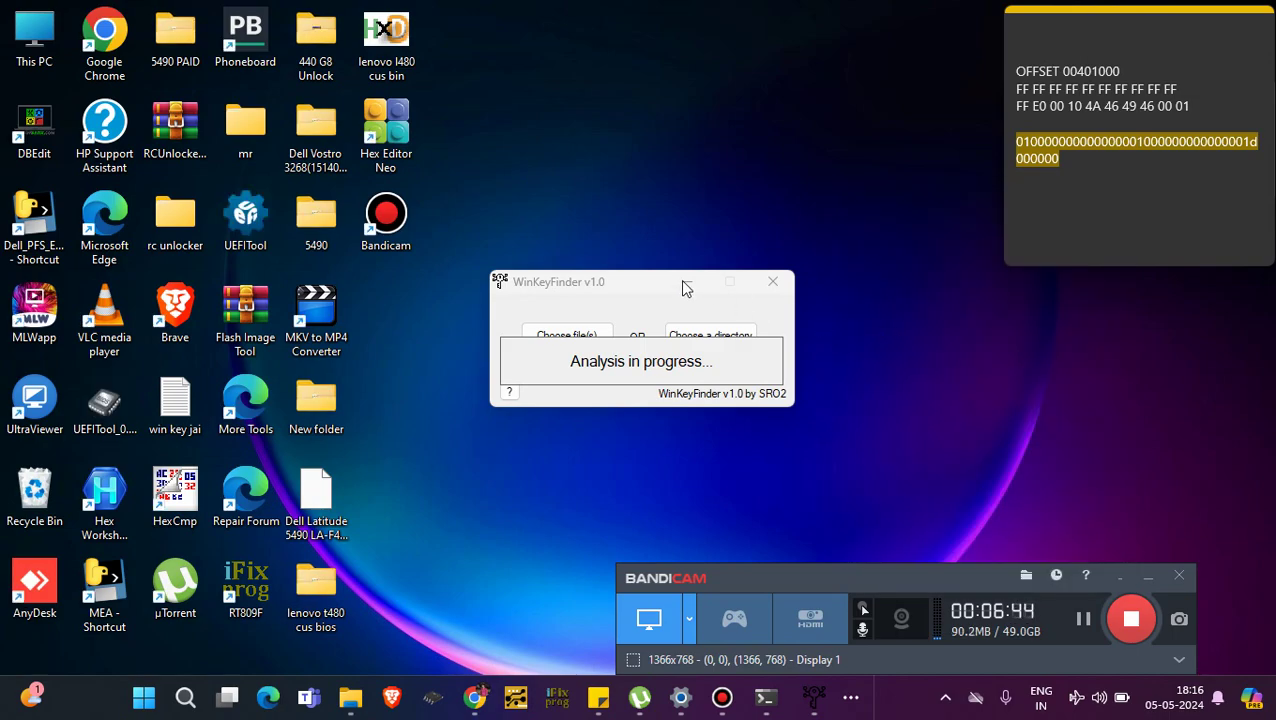
{"action": "left_click", "coordinate": [772, 282]}
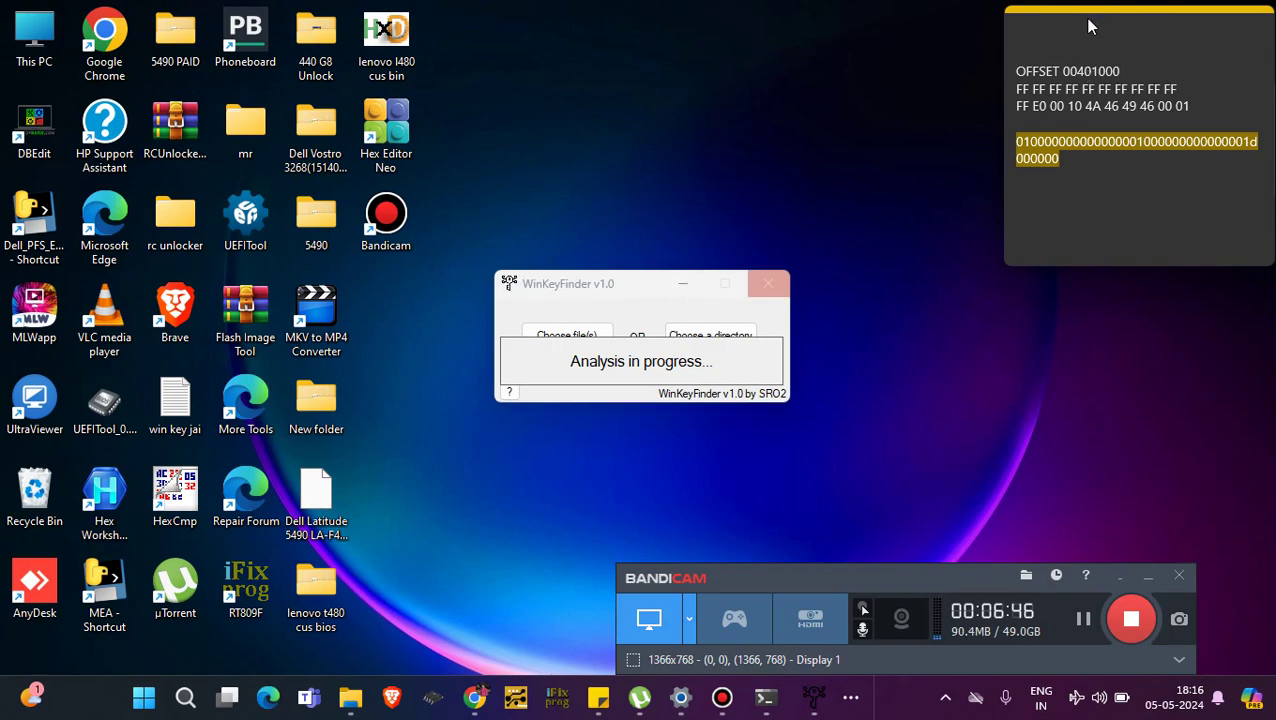
Shrink the product-key note to three lines and stack the OFFSET note over it.
{"action": "left_click_drag", "start_coordinate": [1080, 33], "coordinate": [829, 97]}
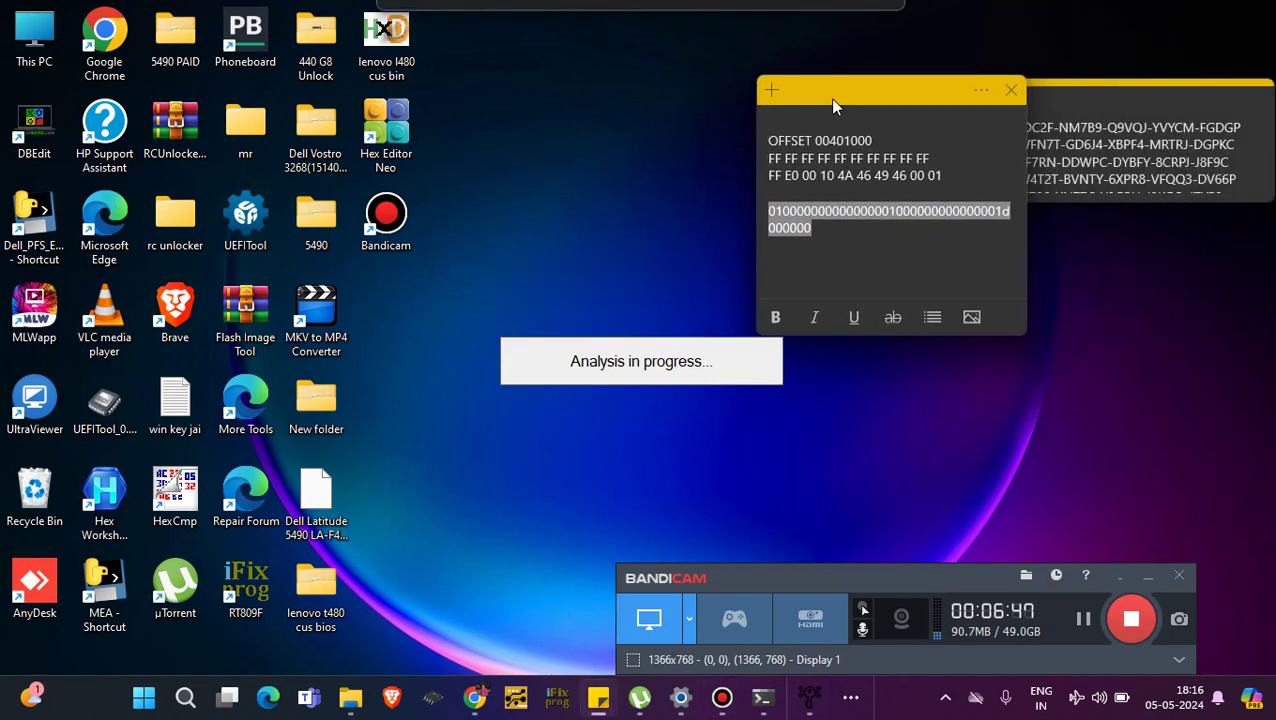
{"action": "left_click", "coordinate": [1108, 202]}
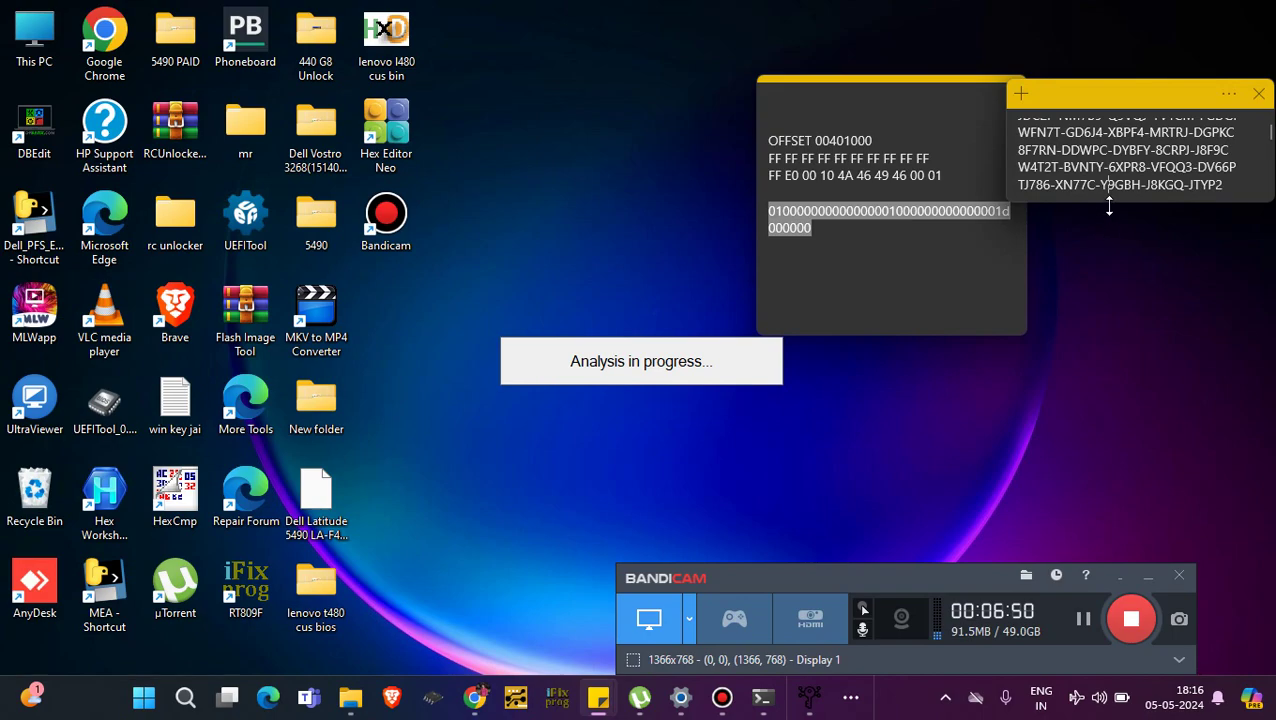
{"action": "scroll", "coordinate": [1123, 393], "scroll_direction": "down", "scroll_amount": 5}
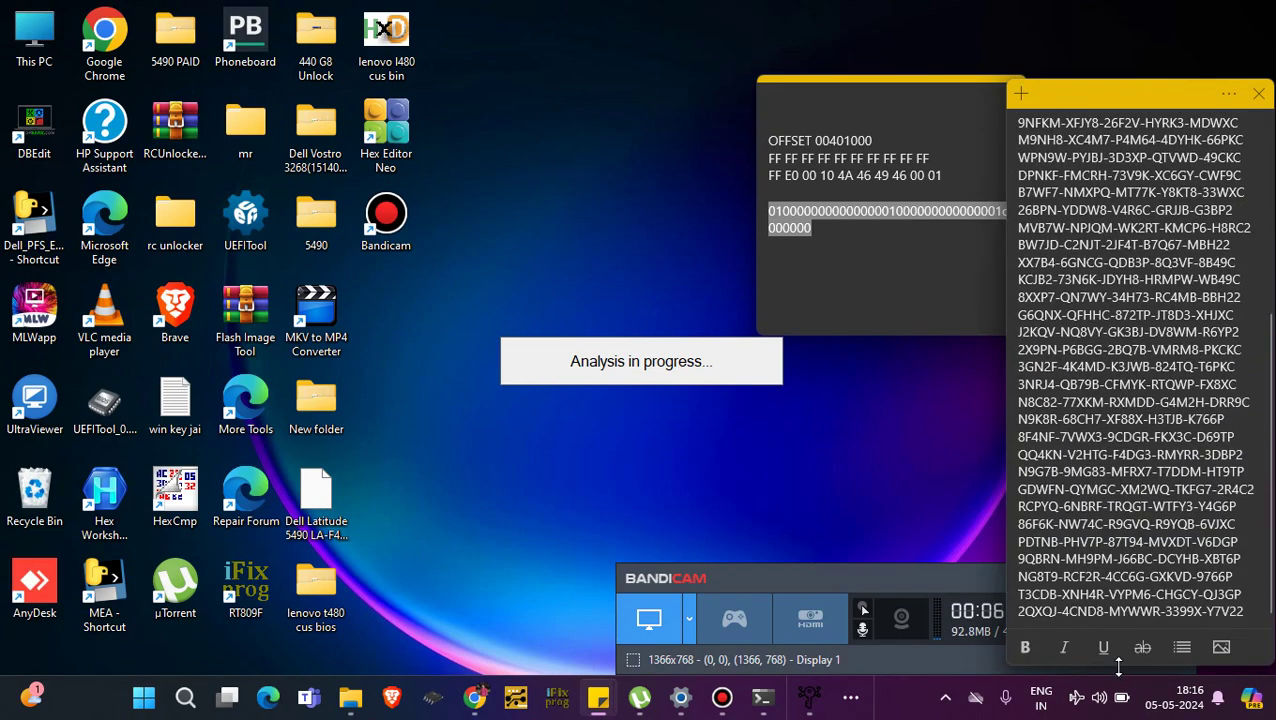
{"action": "left_click_drag", "start_coordinate": [1118, 668], "coordinate": [1107, 178]}
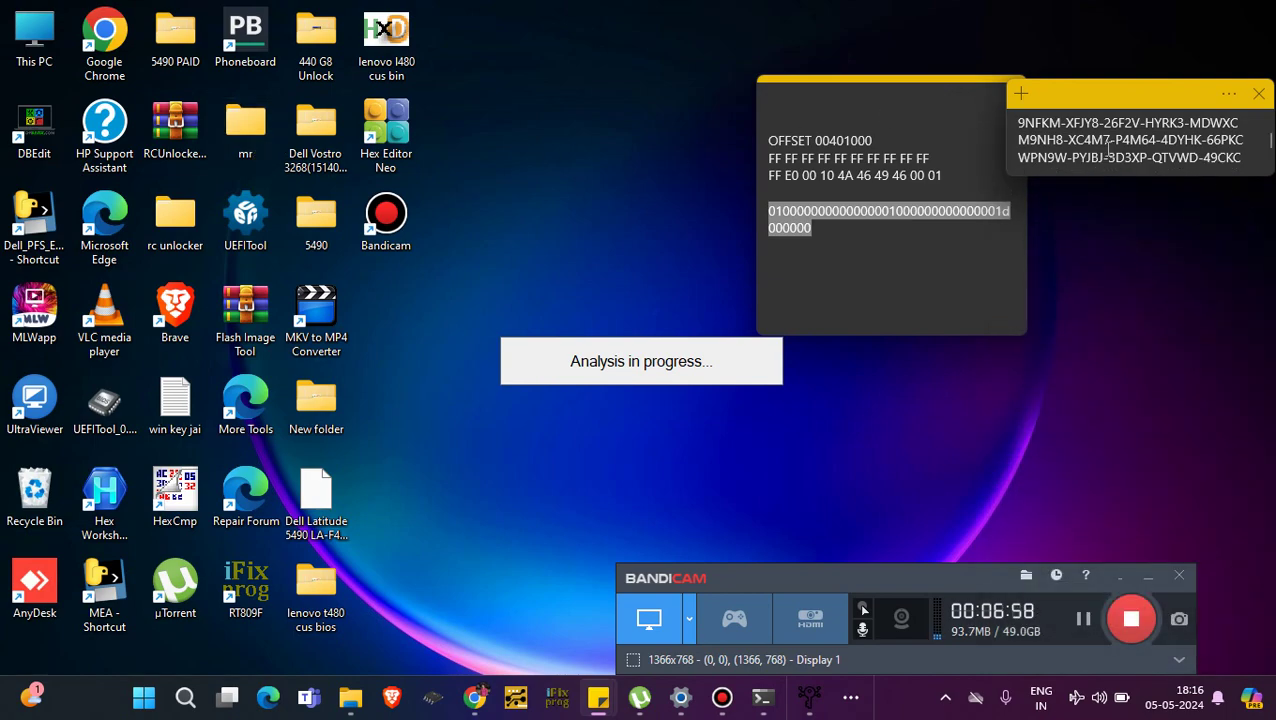
{"action": "left_click_drag", "start_coordinate": [848, 111], "coordinate": [1112, 140]}
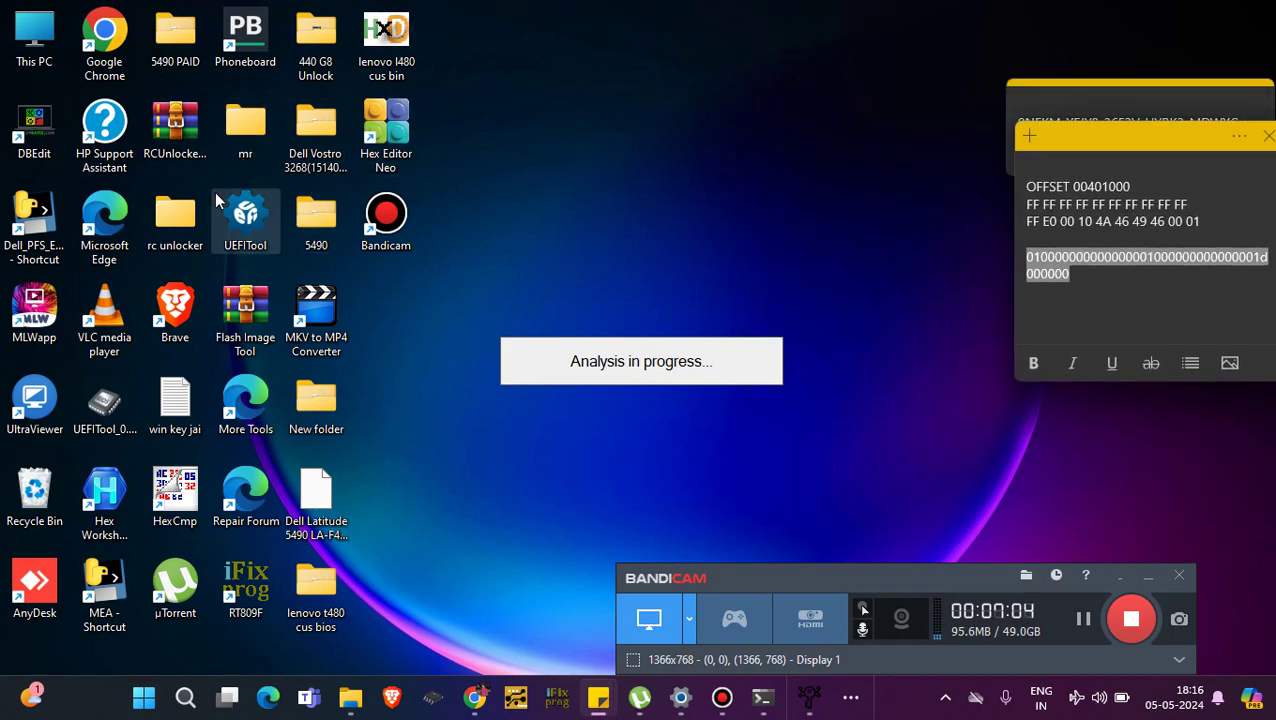
Bring the key note forward, browse mr > 400 g6 BIN dumps, then close Explorer.
{"action": "left_click", "coordinate": [1091, 91]}
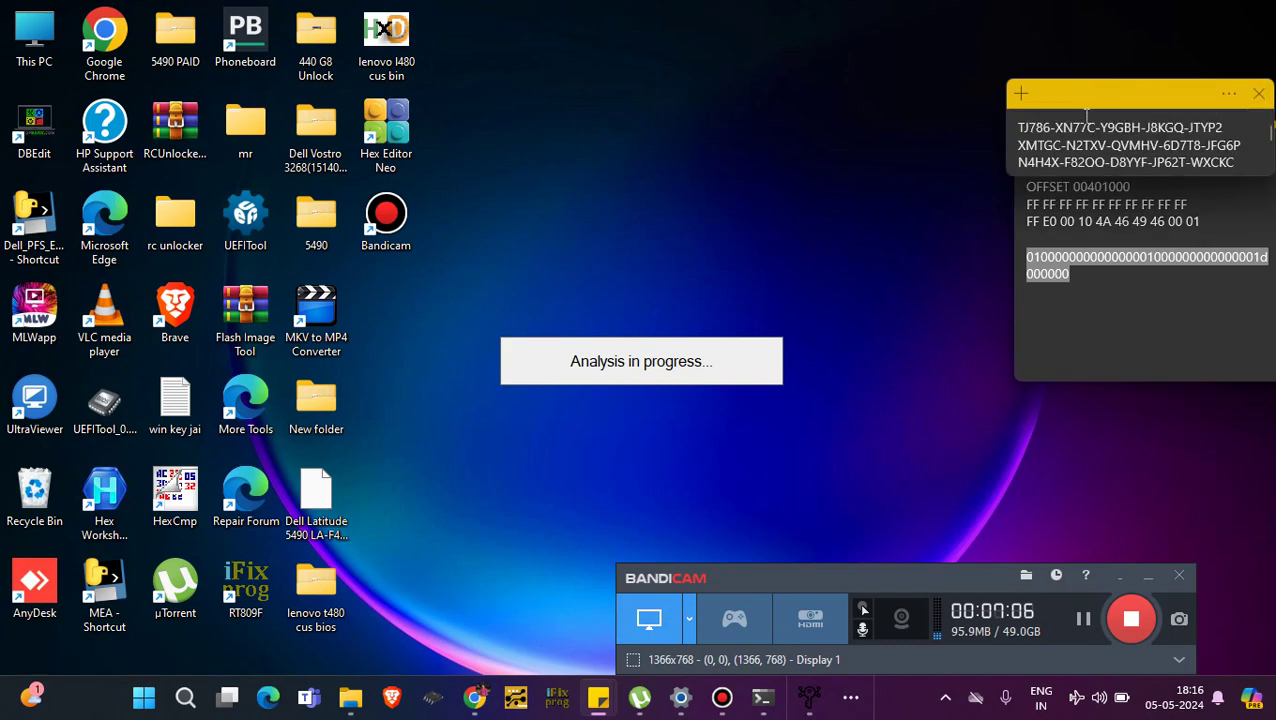
{"action": "double_click", "coordinate": [268, 133]}
{"action": "double_click", "coordinate": [234, 173]}
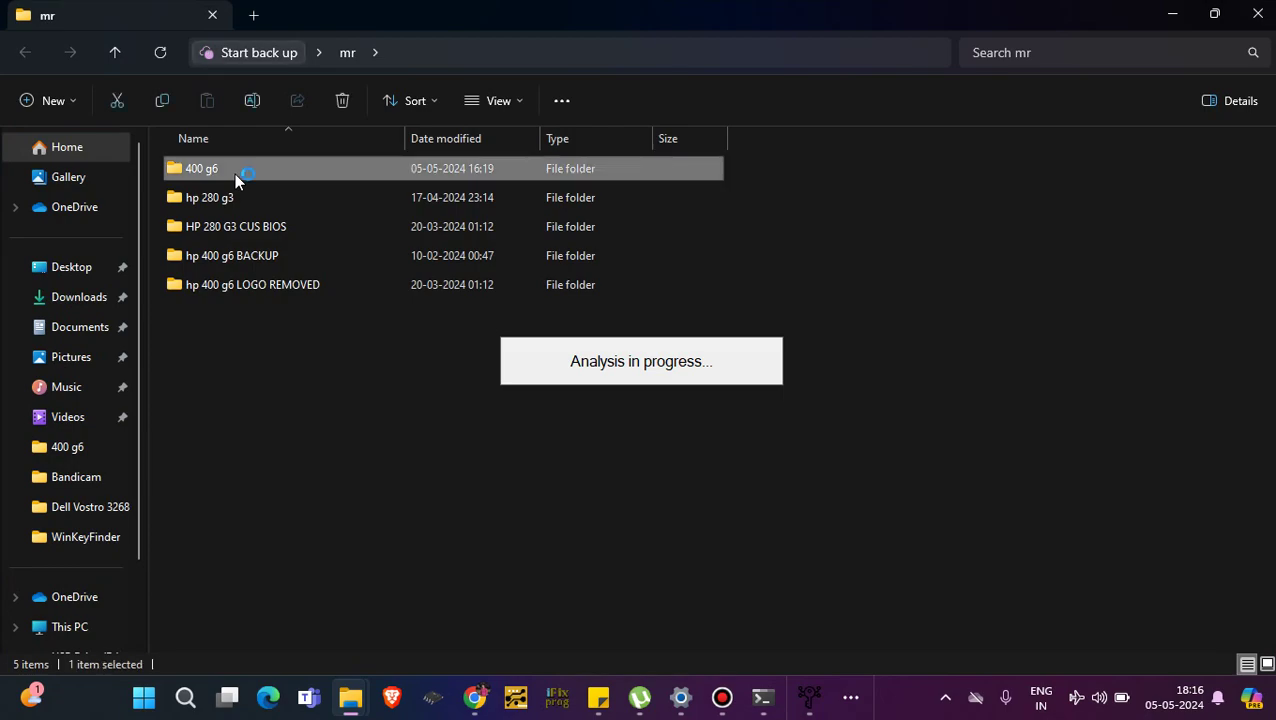
{"action": "left_click", "coordinate": [1257, 14]}
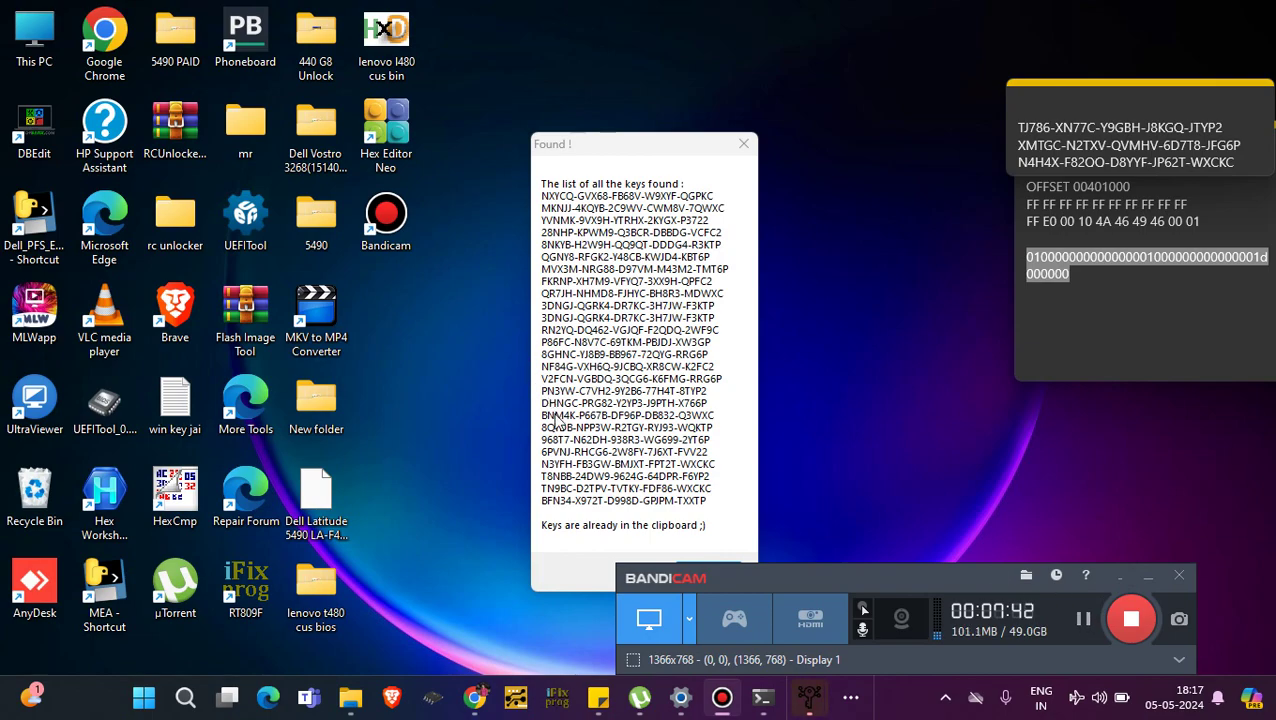
Bring the Found ! keys dialog forward and search Windows for Notepad with 'NO'.
{"action": "left_click", "coordinate": [598, 534]}
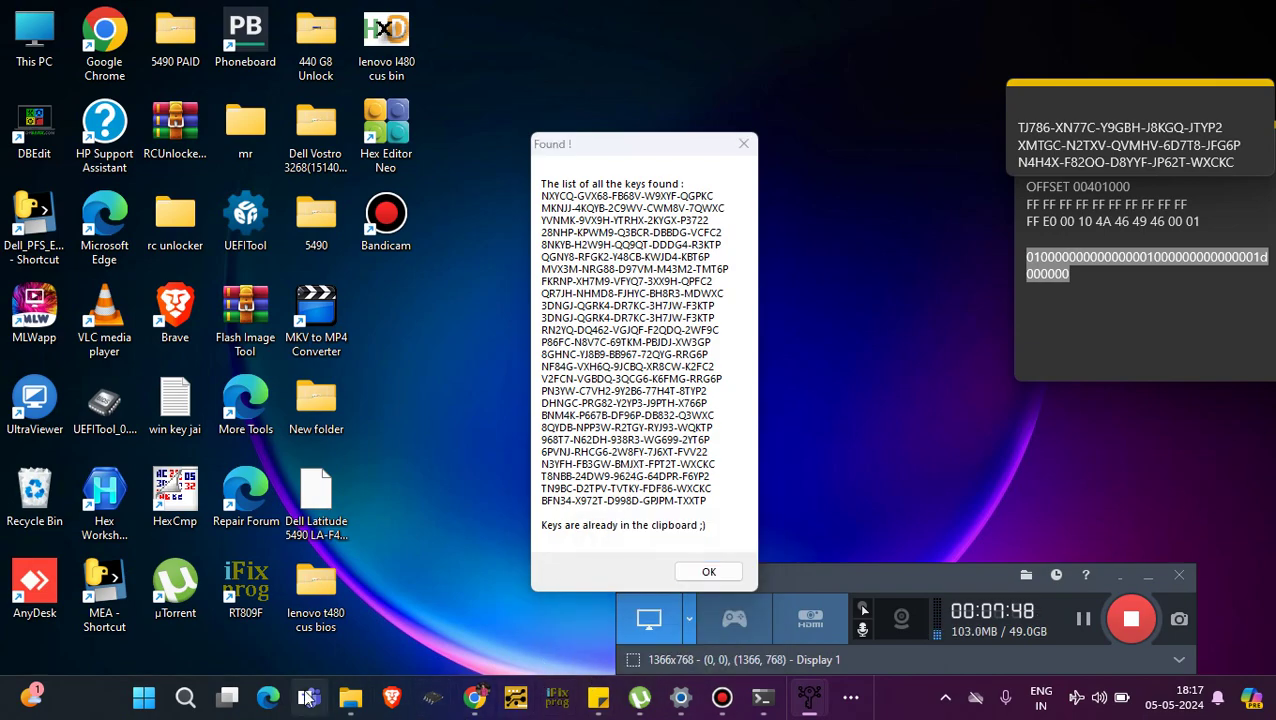
{"action": "key", "text": "super"}
{"action": "type", "text": "NO"}
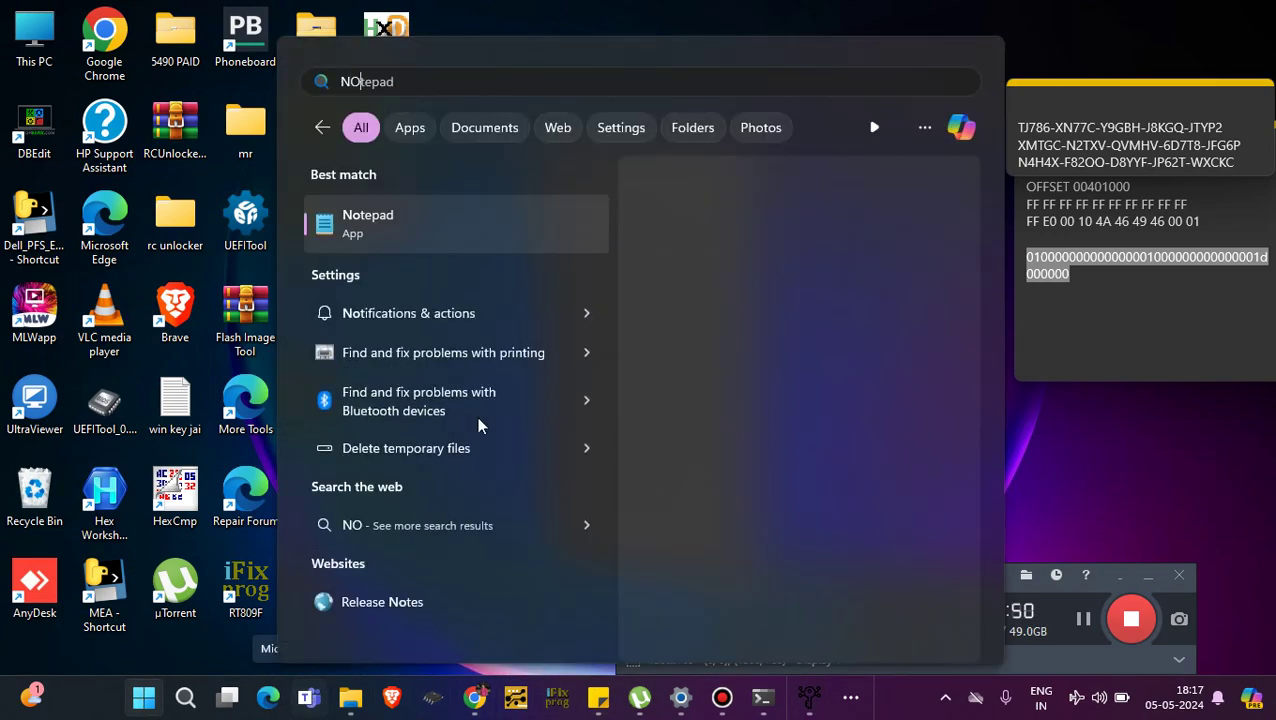
Launch Notepad, paste the found product keys over the SETTINGS tab text, and close it.
{"action": "left_click", "coordinate": [439, 212]}
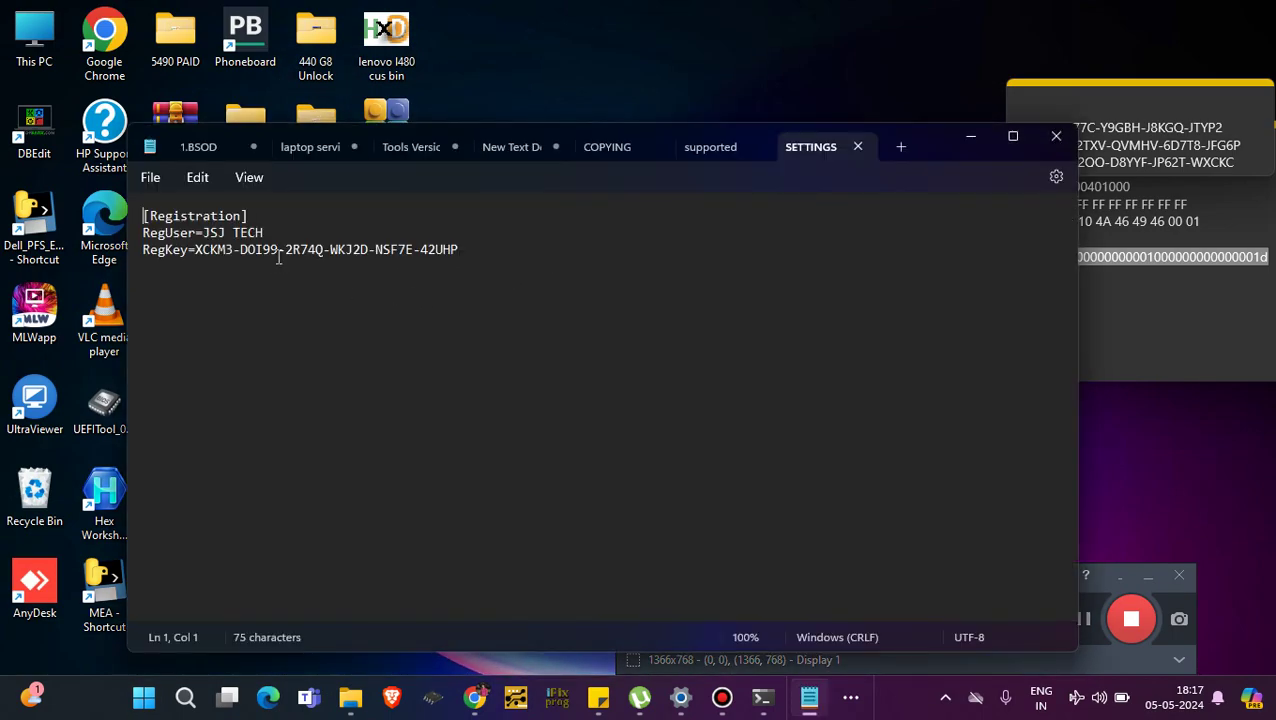
{"action": "left_click_drag", "start_coordinate": [387, 285], "coordinate": [139, 215]}
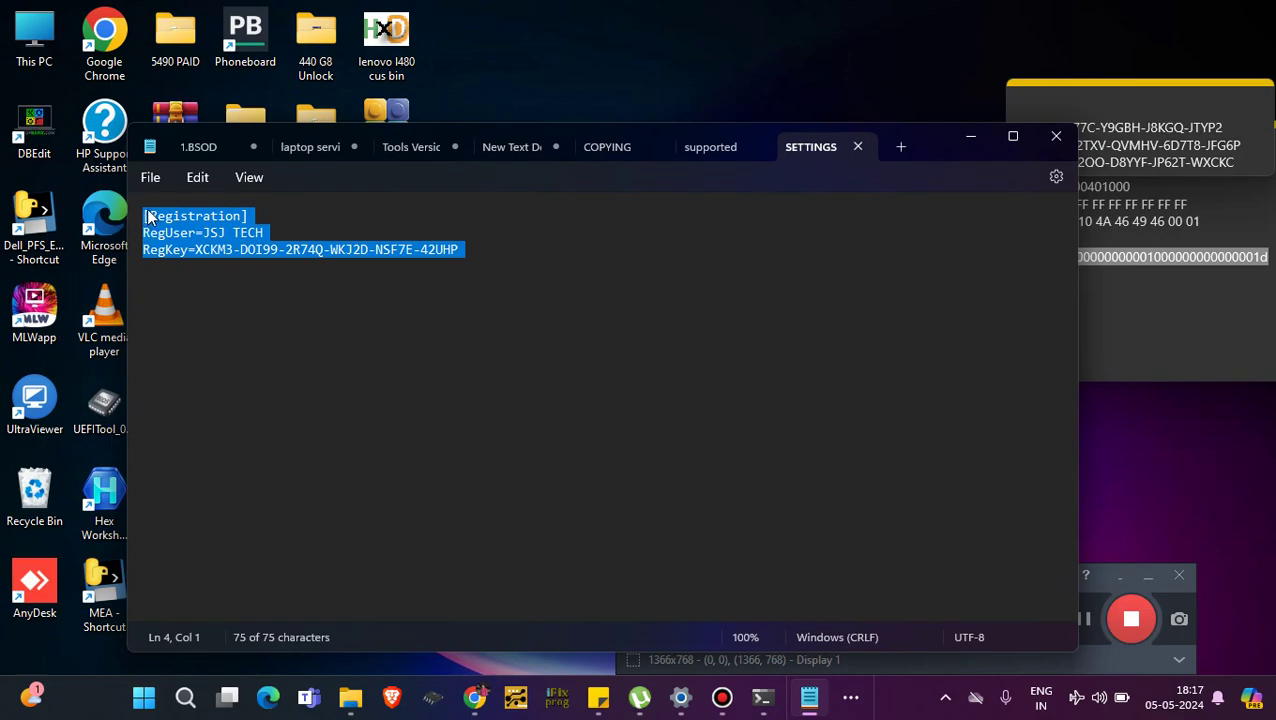
{"action": "key", "text": "ctrl+v"}
{"action": "scroll", "coordinate": [367, 446], "scroll_direction": "up", "scroll_amount": 1}
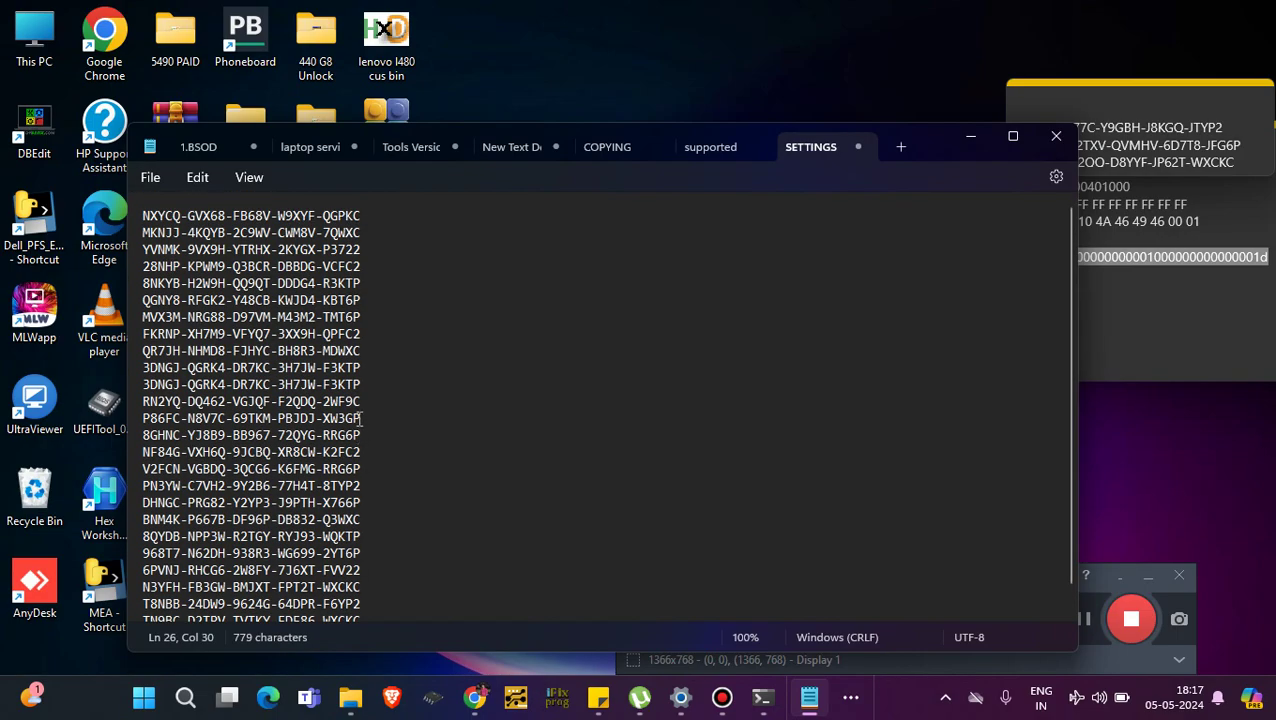
{"action": "scroll", "coordinate": [304, 273], "scroll_direction": "down", "scroll_amount": 1}
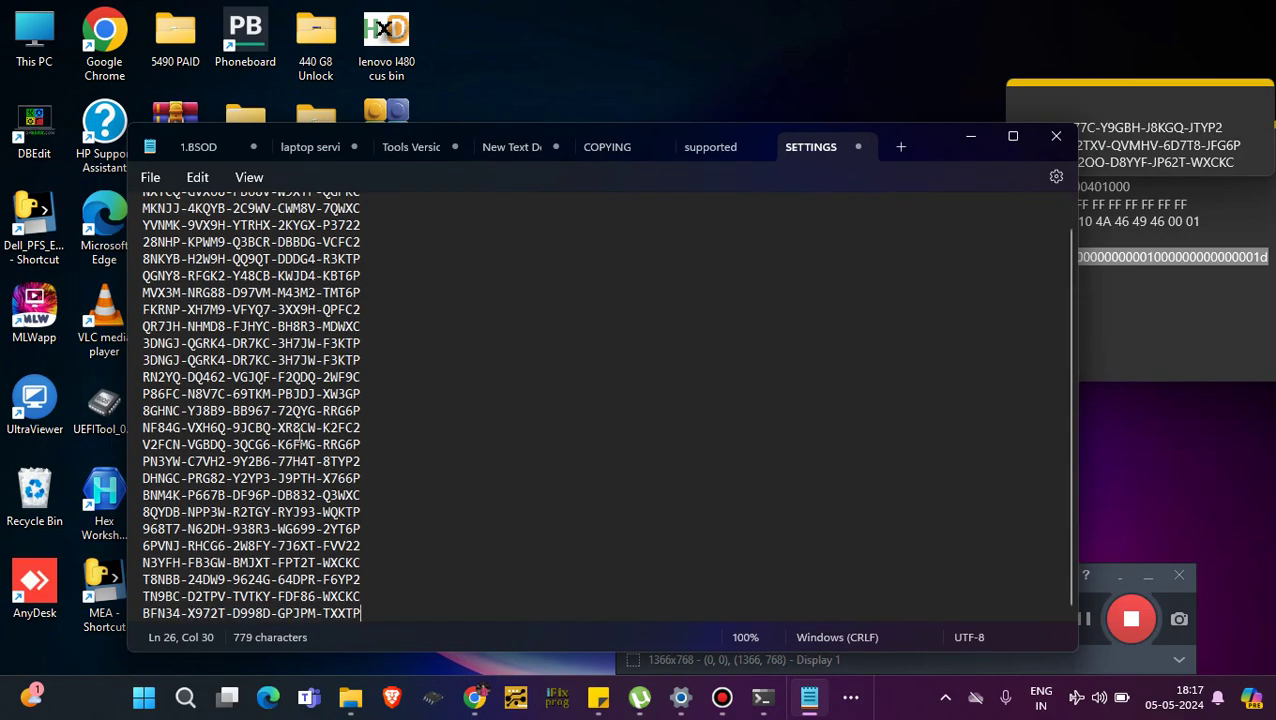
{"action": "scroll", "coordinate": [318, 550], "scroll_direction": "up", "scroll_amount": 1}
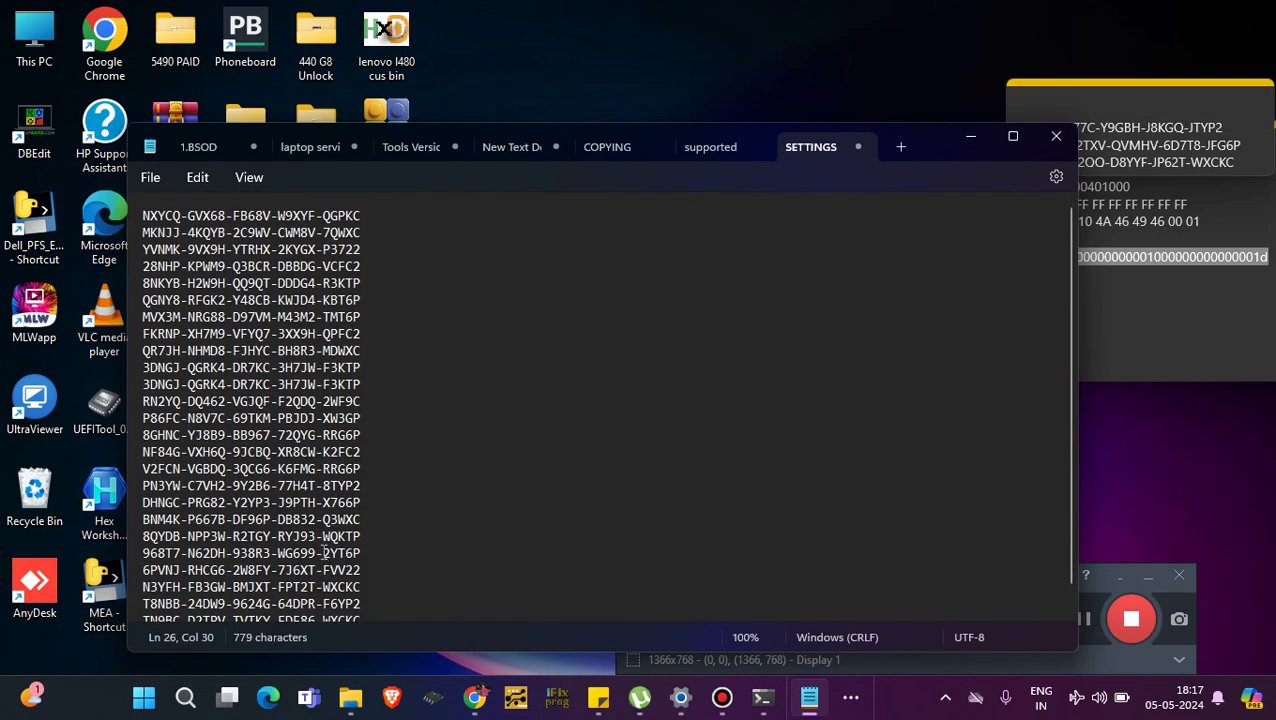
{"action": "left_click", "coordinate": [1050, 136]}
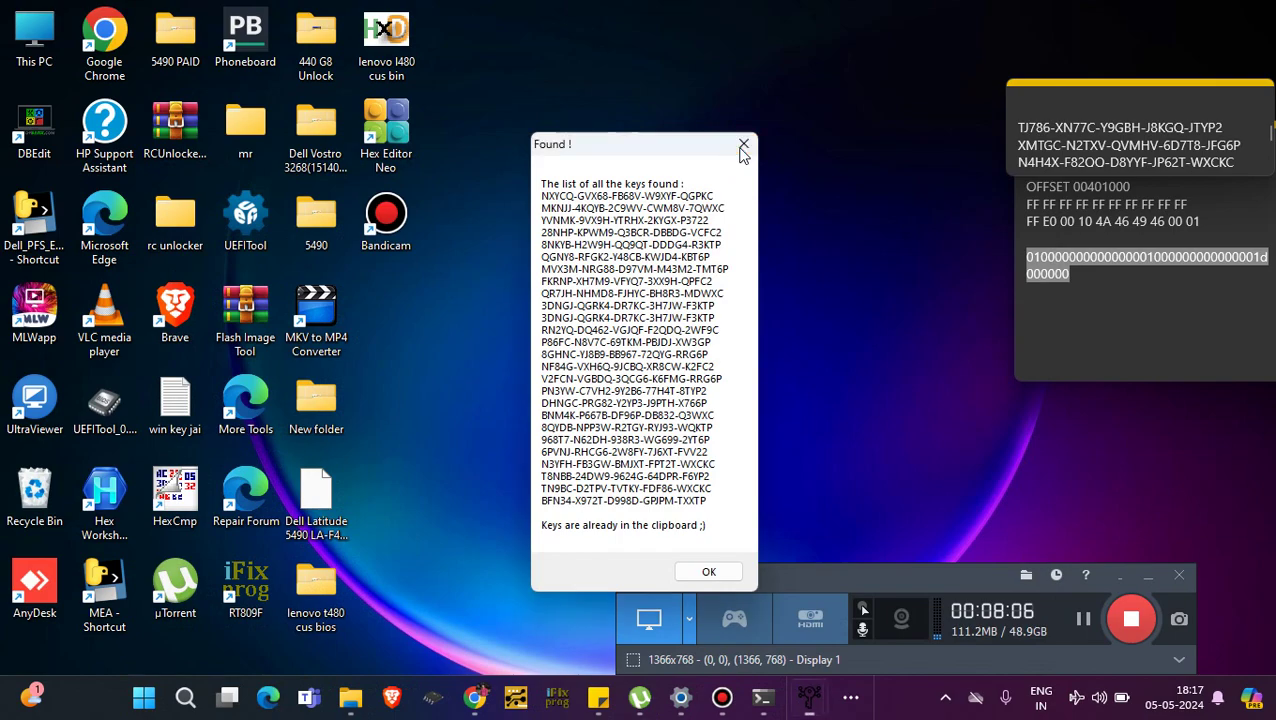
Dismiss the Found ! keys dialog and open This PC from the desktop.
{"action": "left_click", "coordinate": [743, 144]}
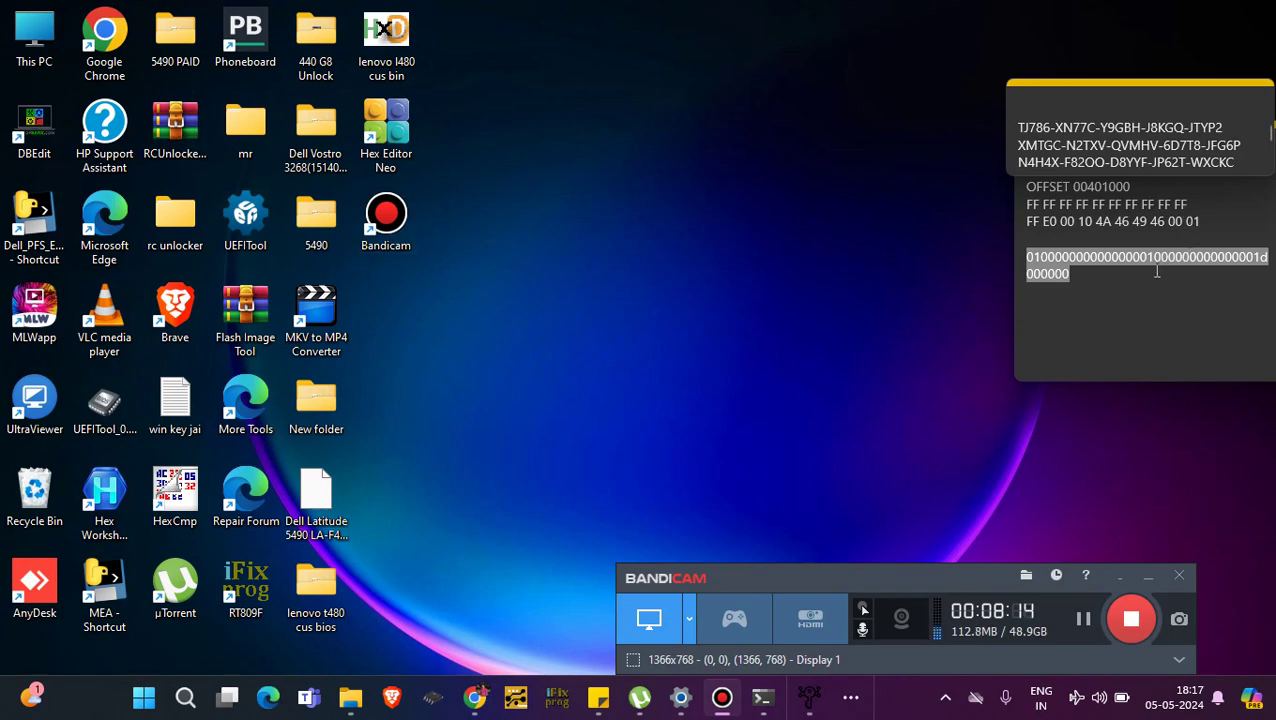
{"action": "double_click", "coordinate": [34, 35]}
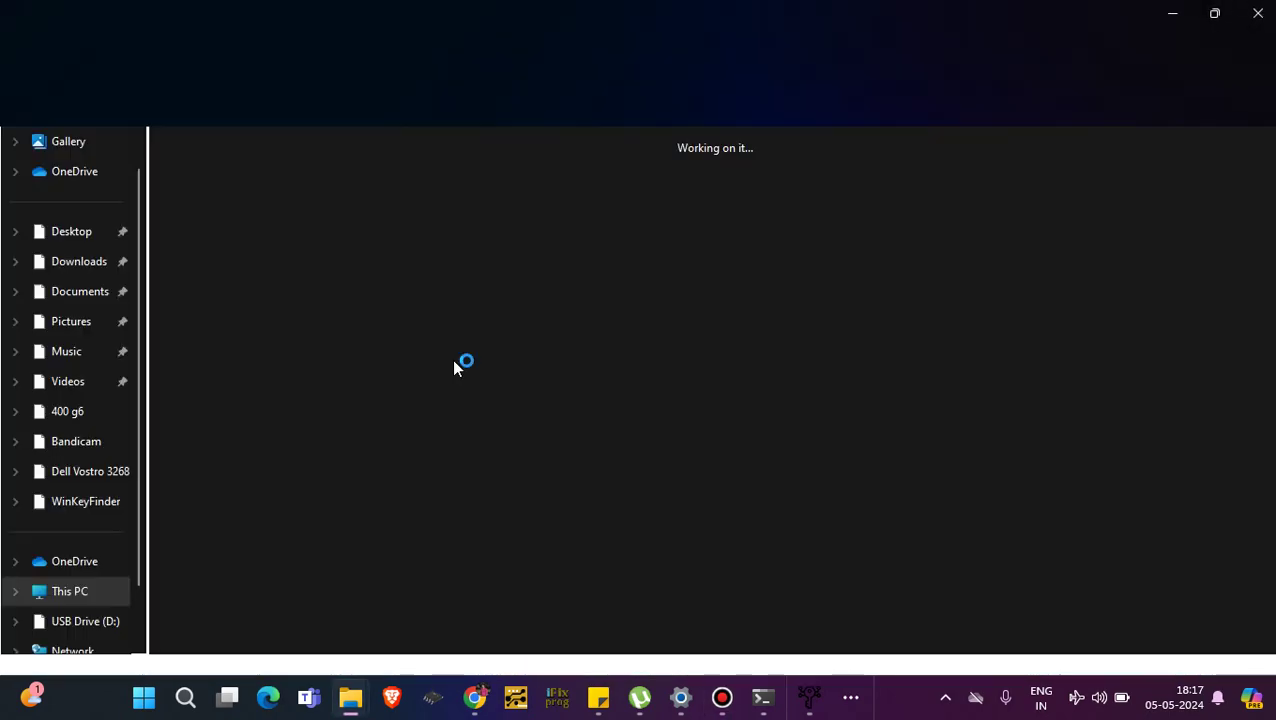